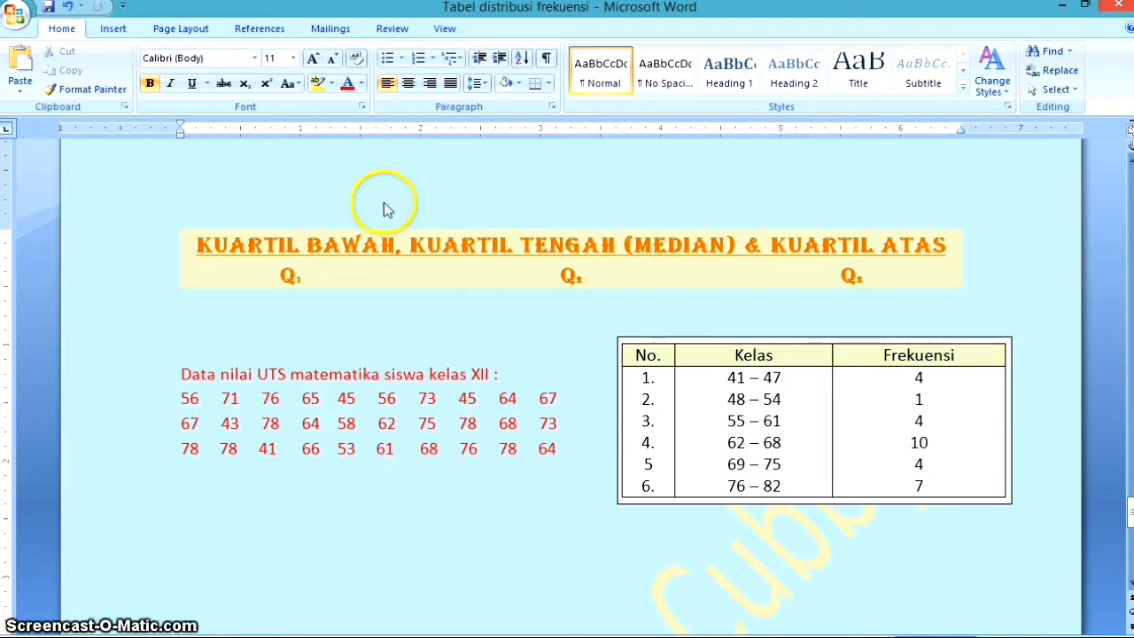
Add an empty row below the last class (76 – 82) of the lower frequency table
scroll(481, 375, "down", 4)
scroll(482, 373, "up", 3)
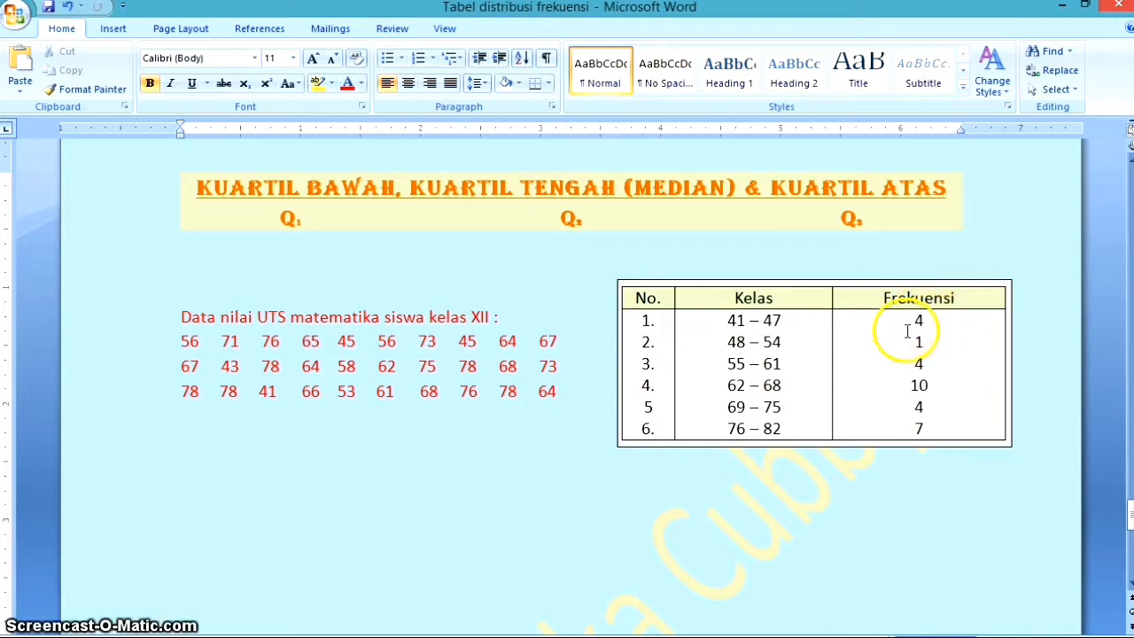
scroll(620, 398, "down", 3)
scroll(620, 398, "down", 6)
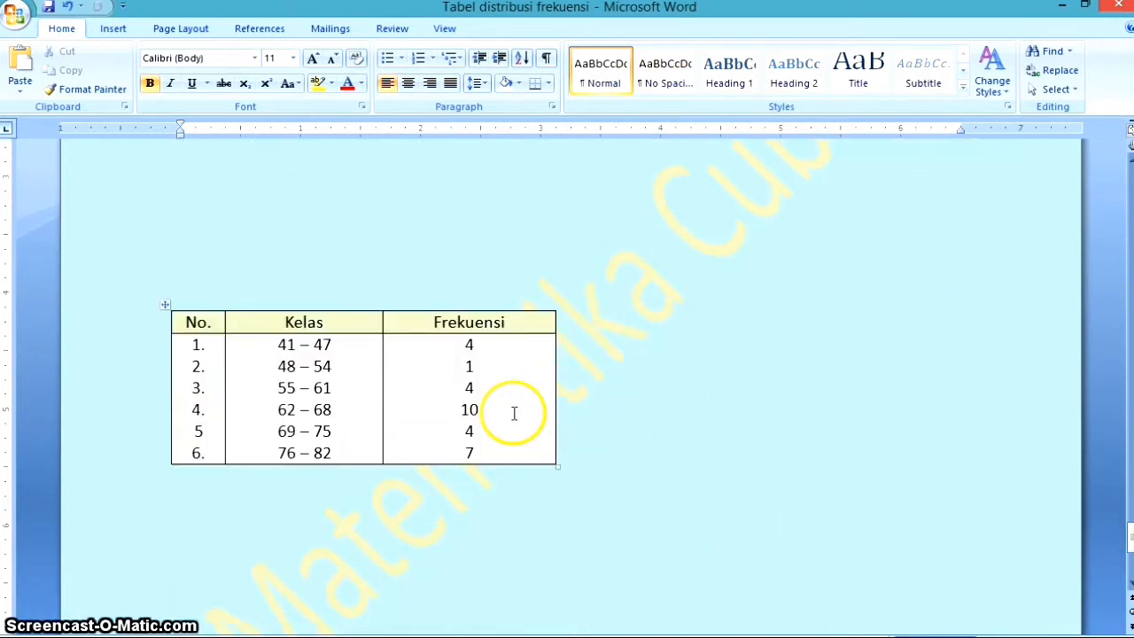
left_click(405, 453)
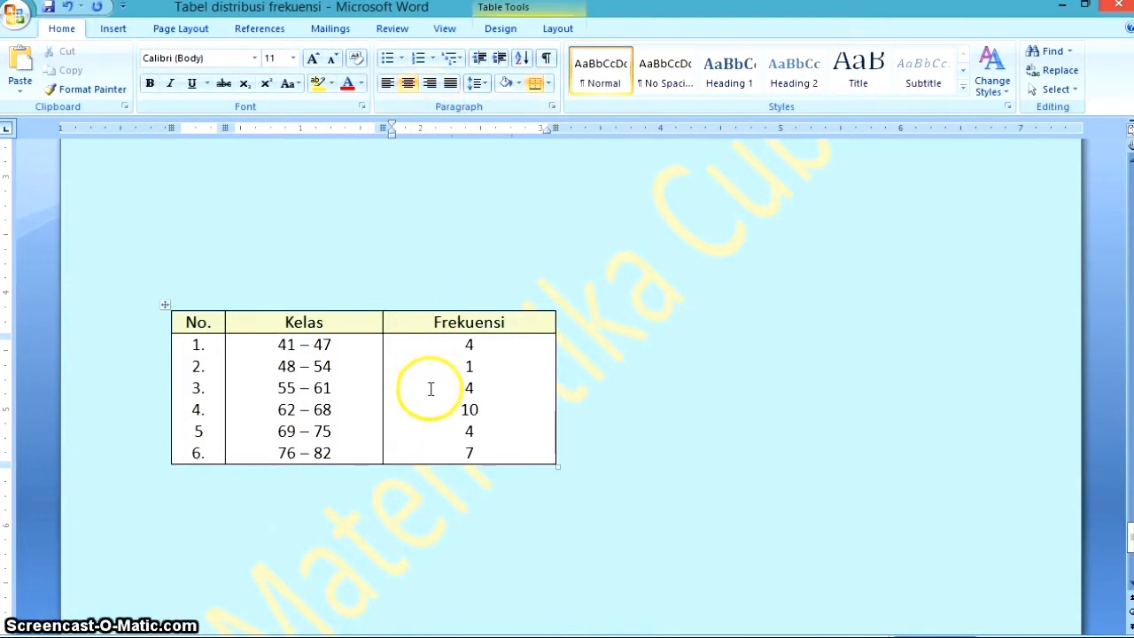
left_click(565, 29)
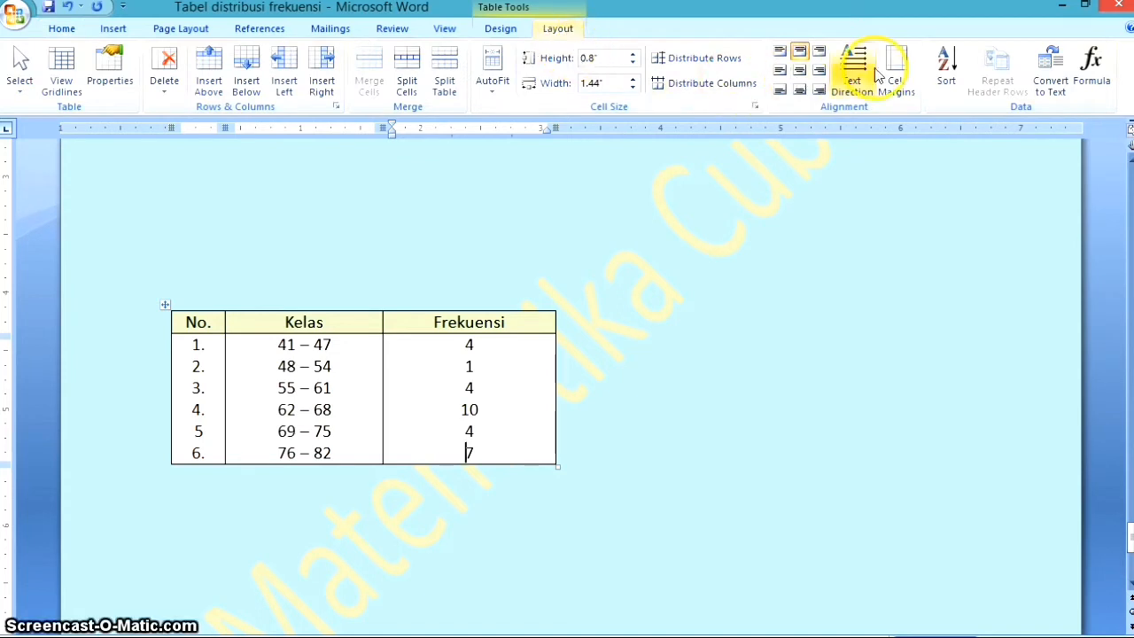
left_click(247, 70)
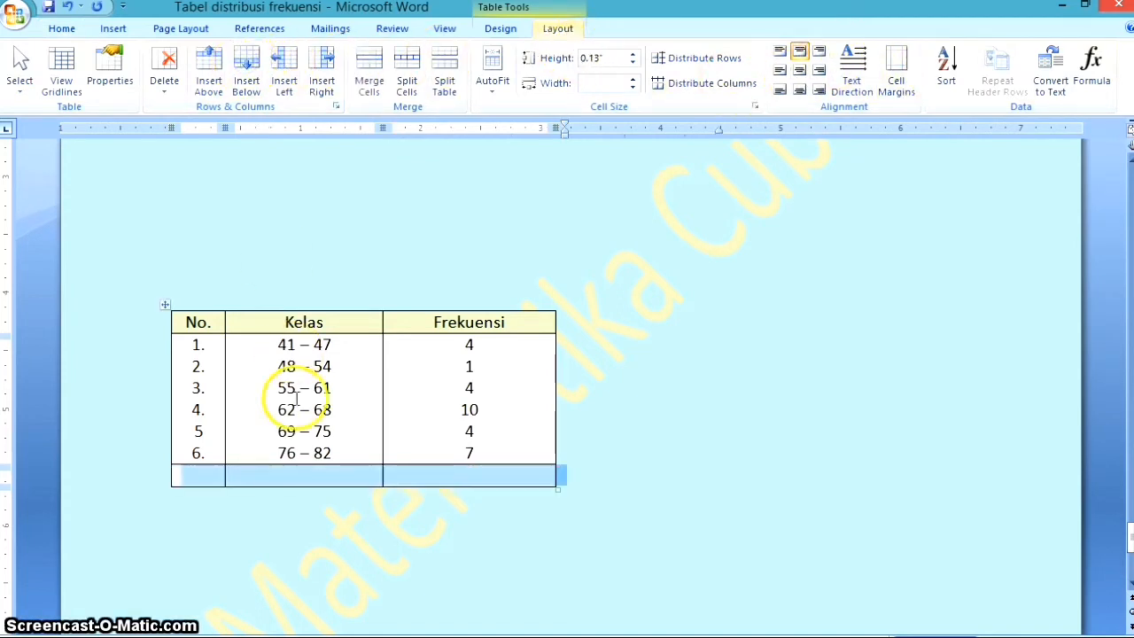
Fill the new last row with the label "Total" under Kelas and 30 under Frekuensi
left_click(298, 471)
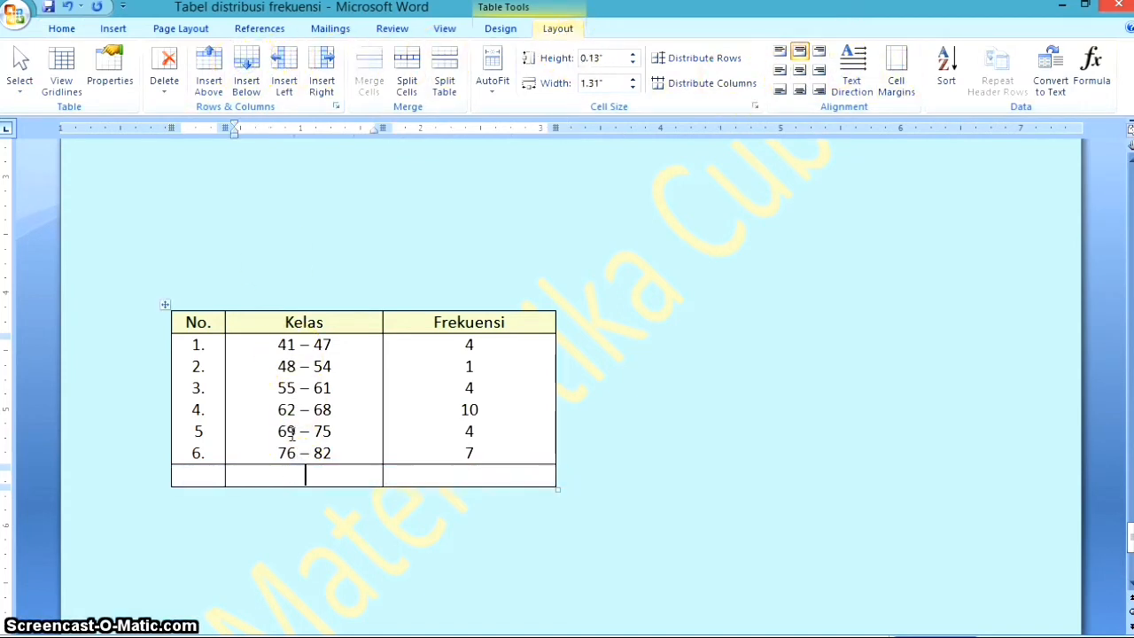
type("Total")
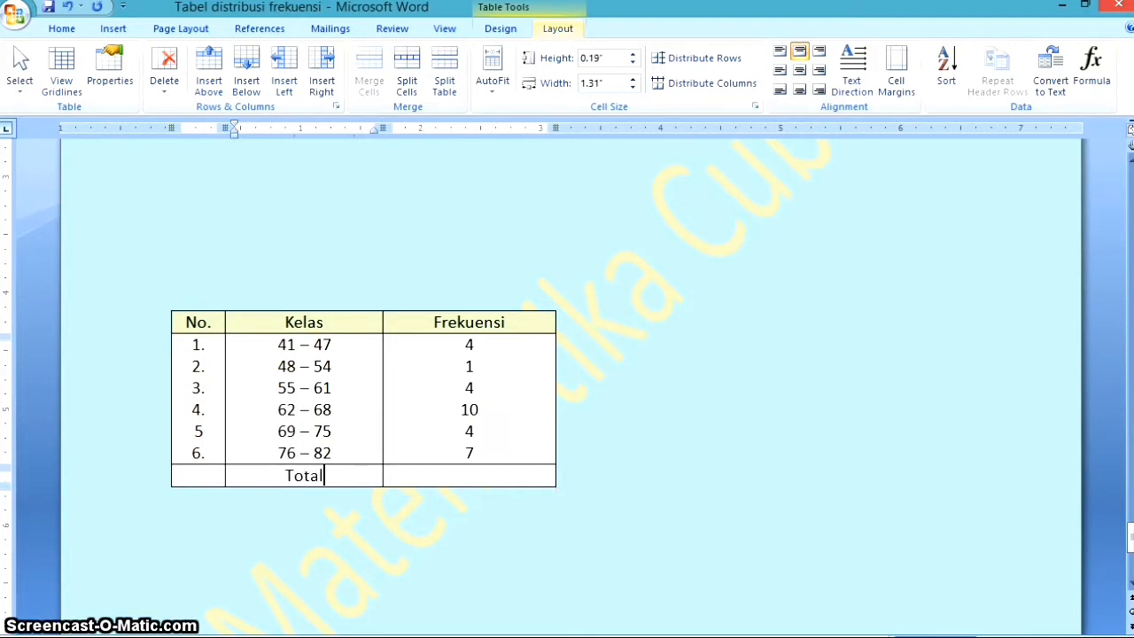
key("Tab")
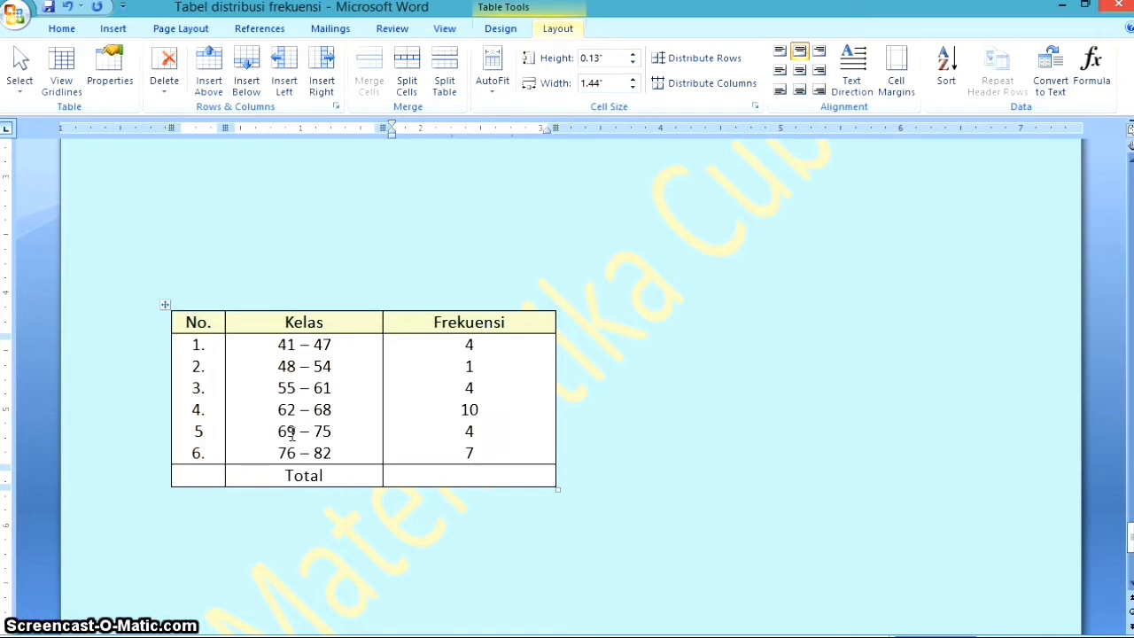
type("30")
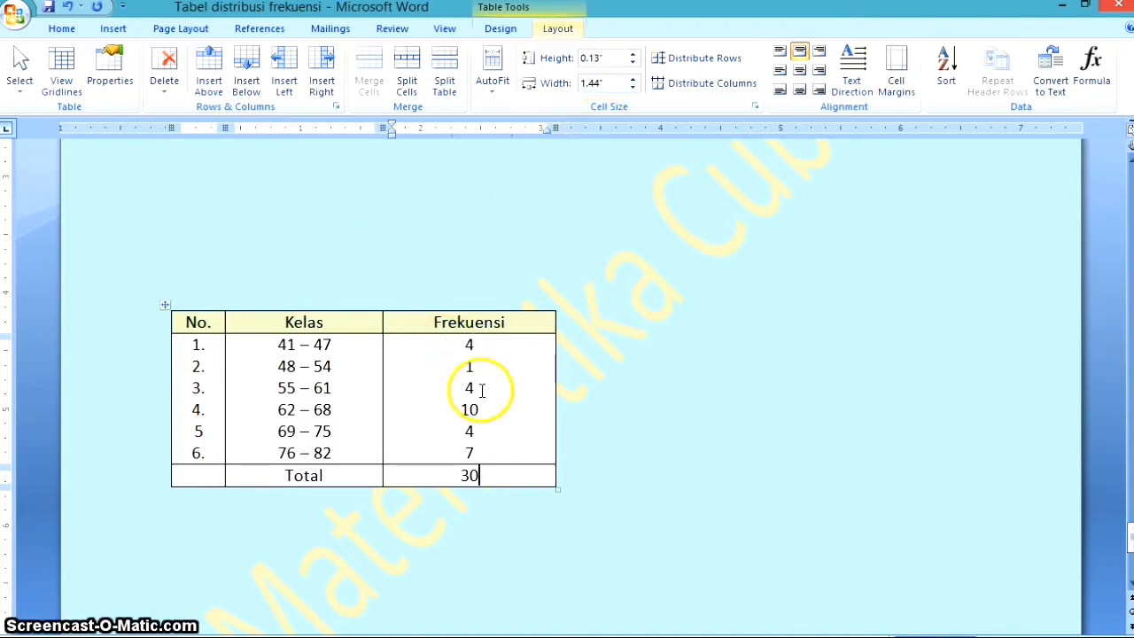
Continue the data Q₁ formula below the table with "= 30 × 1/4", entering the product as an equation with a stacked fraction
left_click(593, 510)
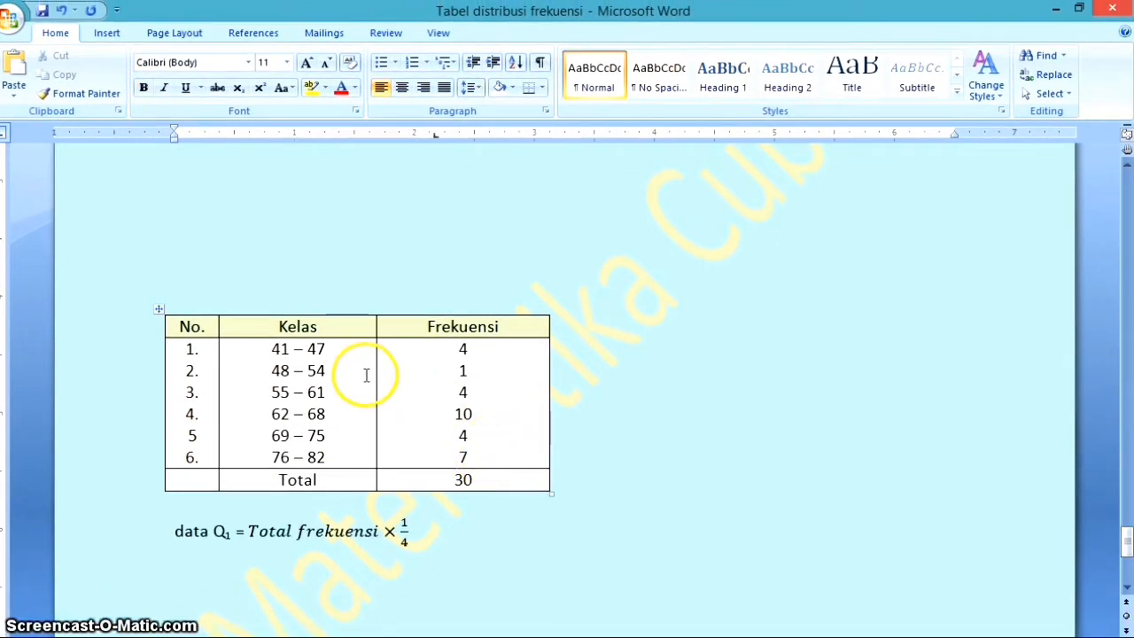
left_click(309, 529)
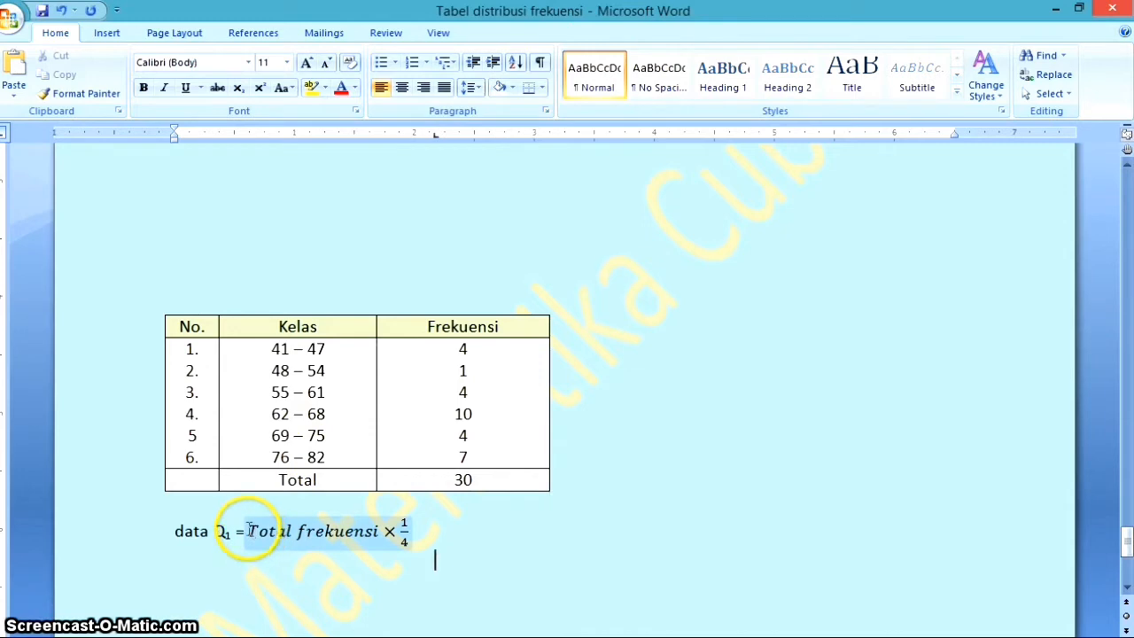
left_click(435, 537)
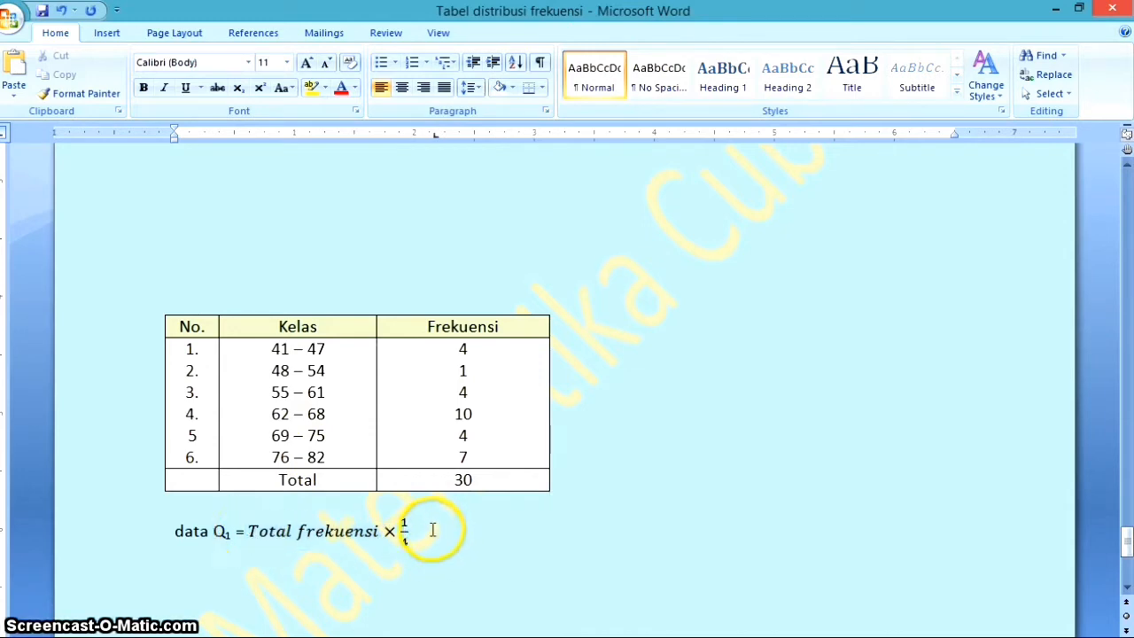
type("=")
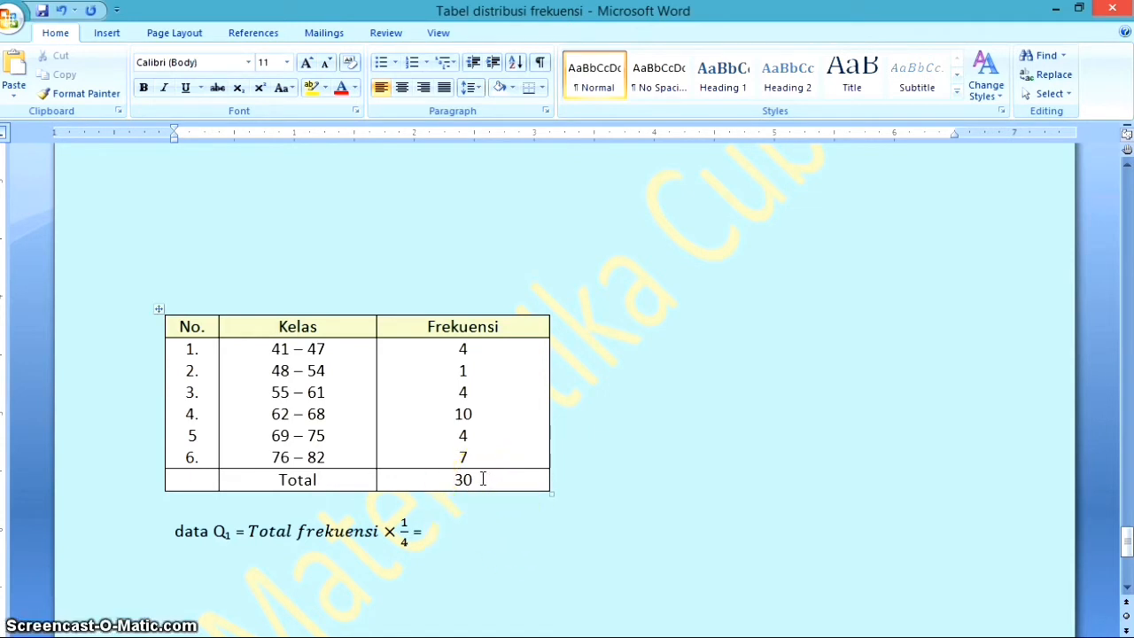
key("alt+equal")
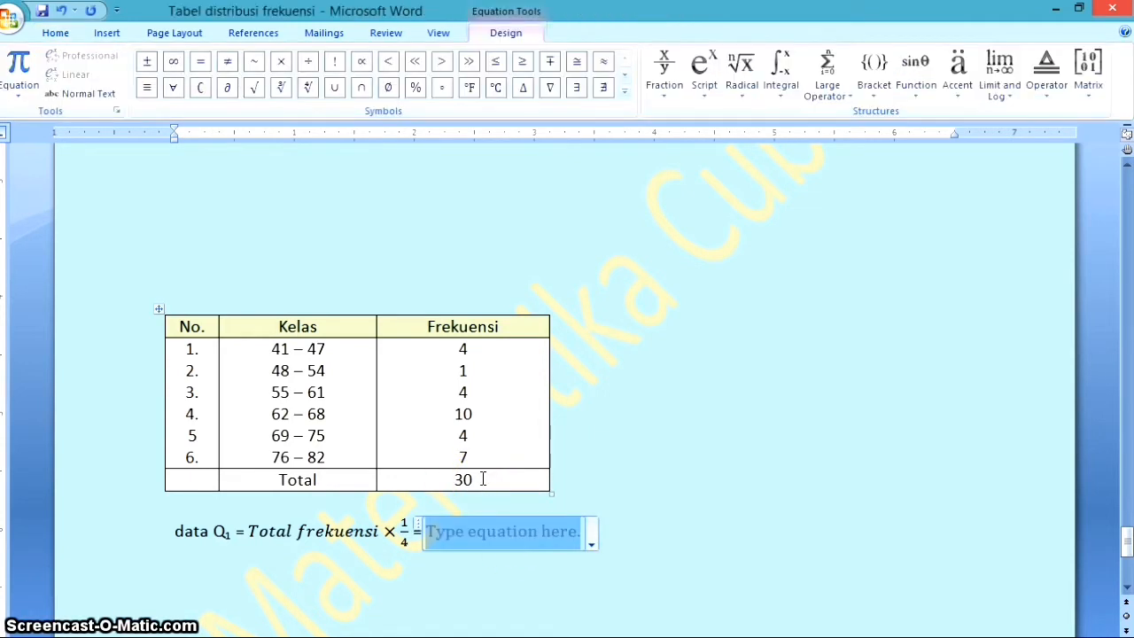
type("30")
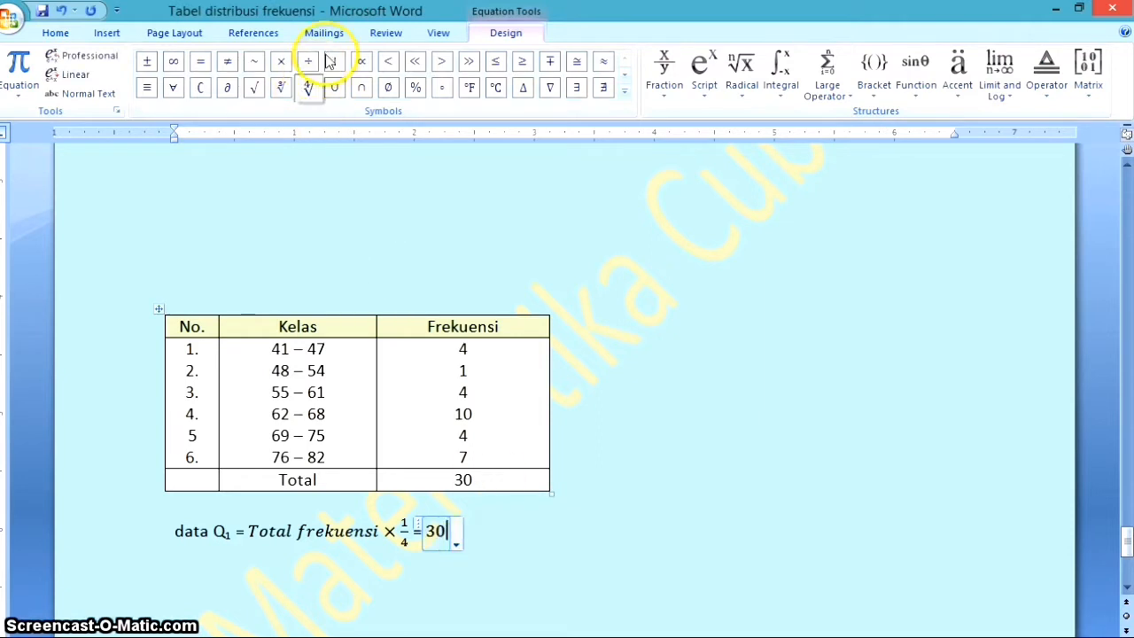
left_click(277, 64)
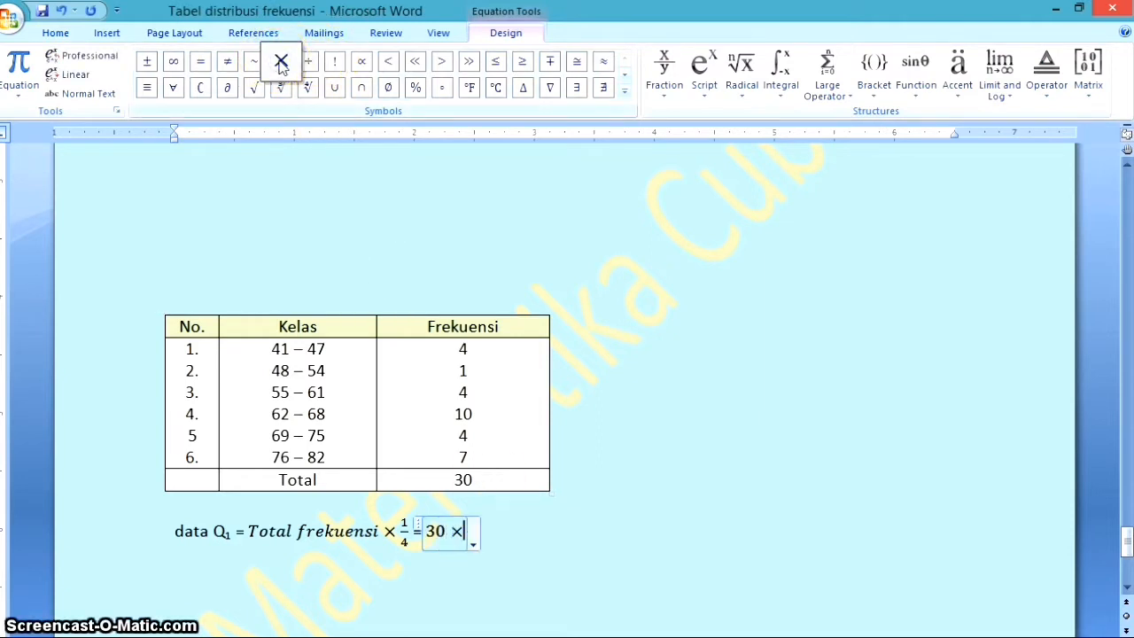
type("1/4")
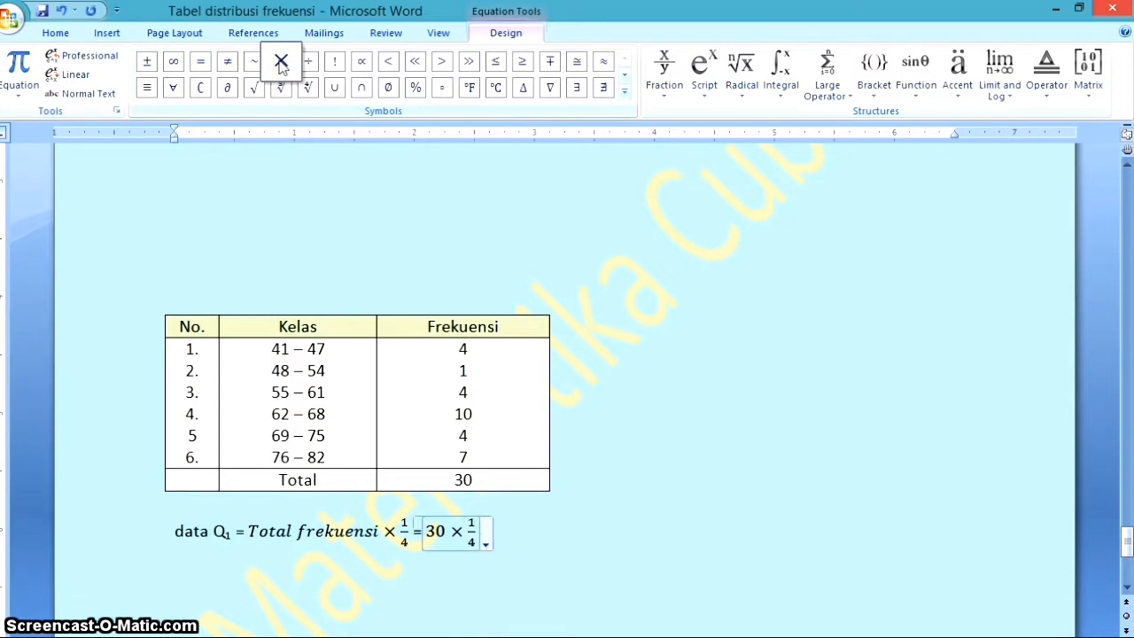
key("Right")
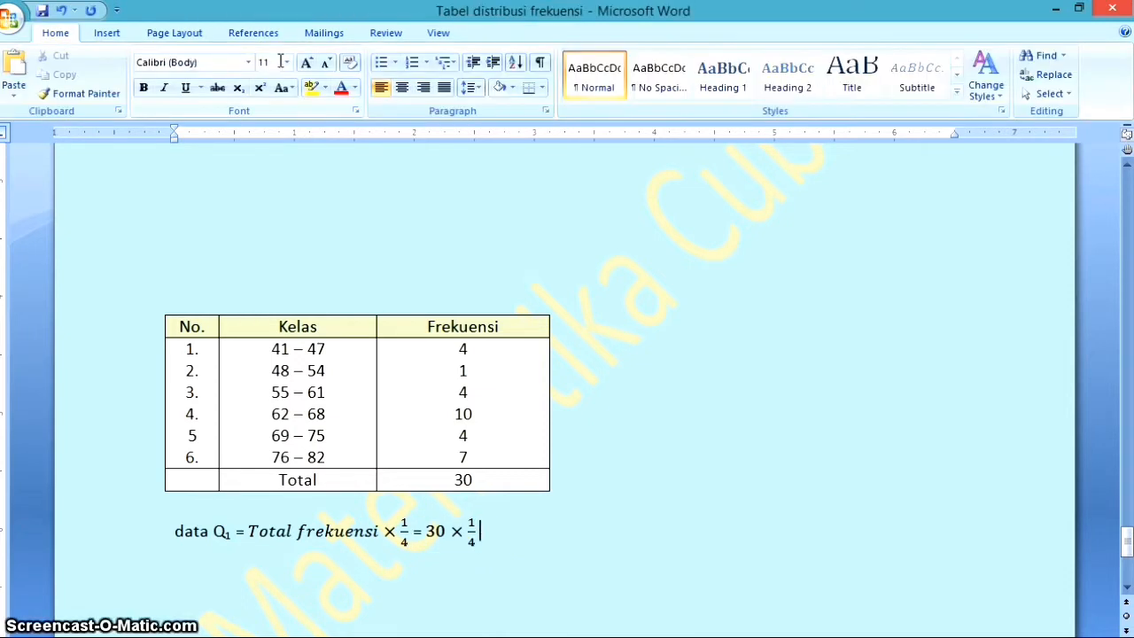
Complete the data Q₁ line with "= 30/4 = 7,5", entered as an equation with 30/4 as a stacked fraction
type("=")
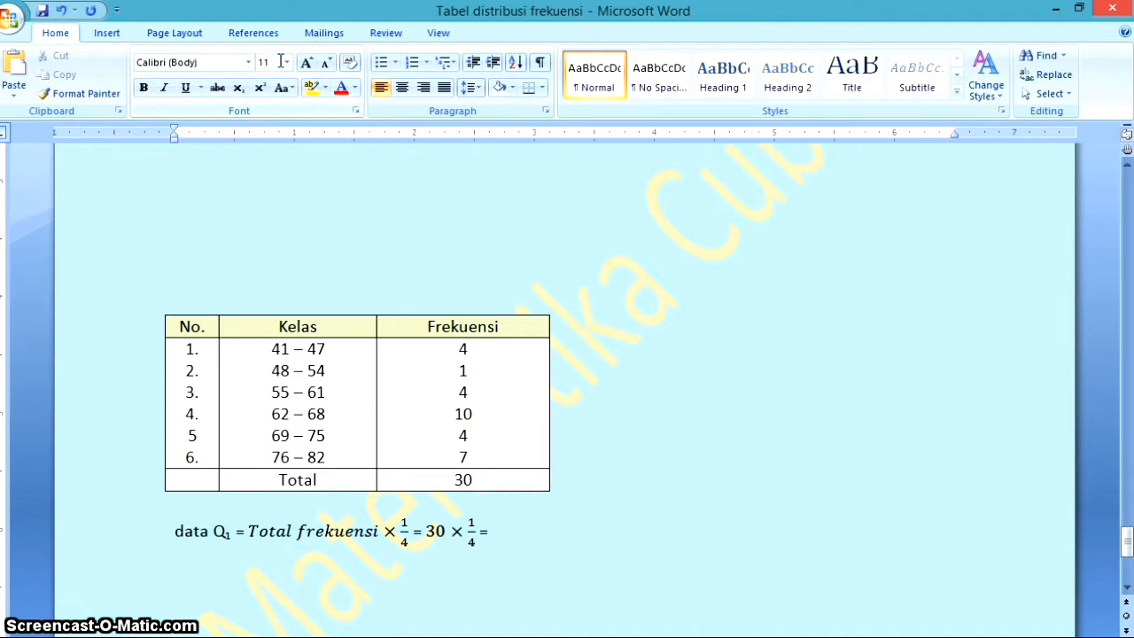
key("alt+equal")
type("30")
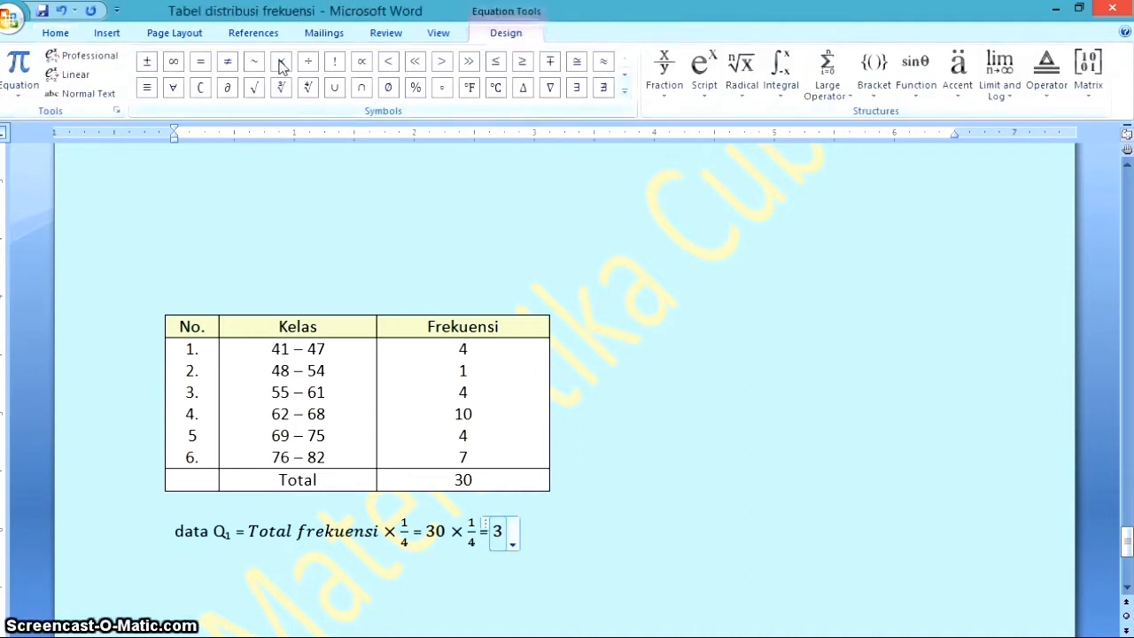
type("/4")
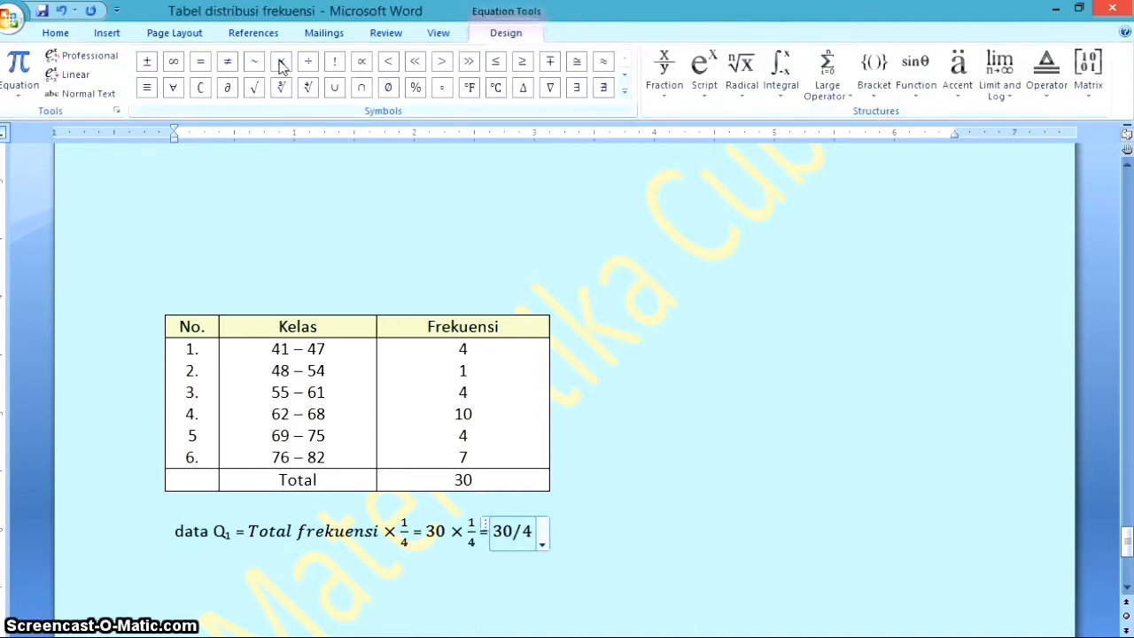
key("space")
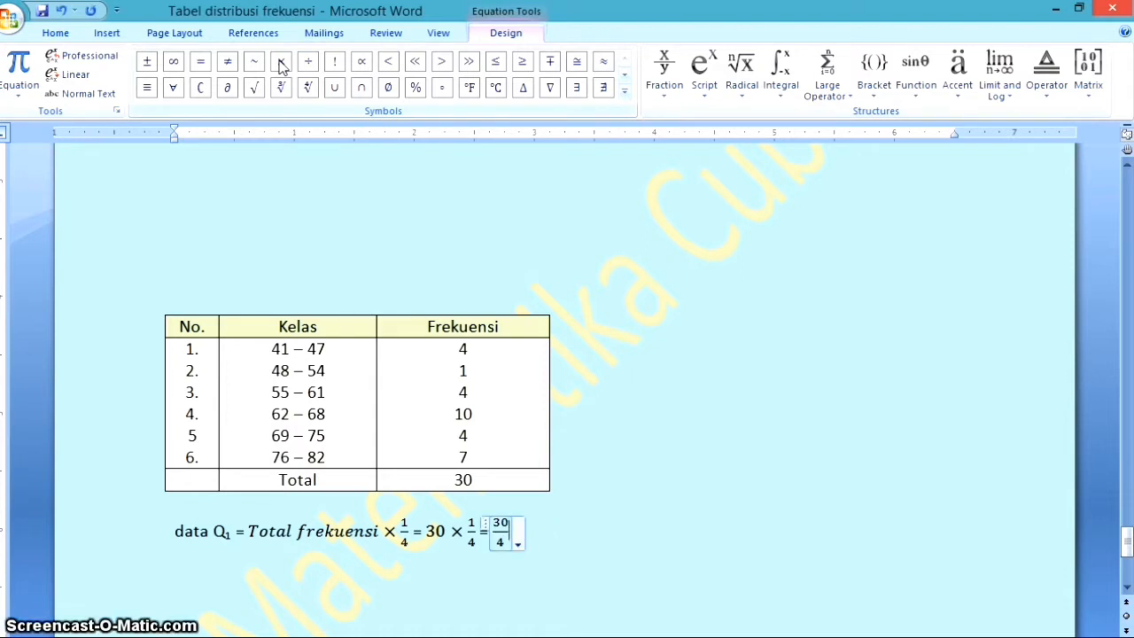
key("Right")
type("= ")
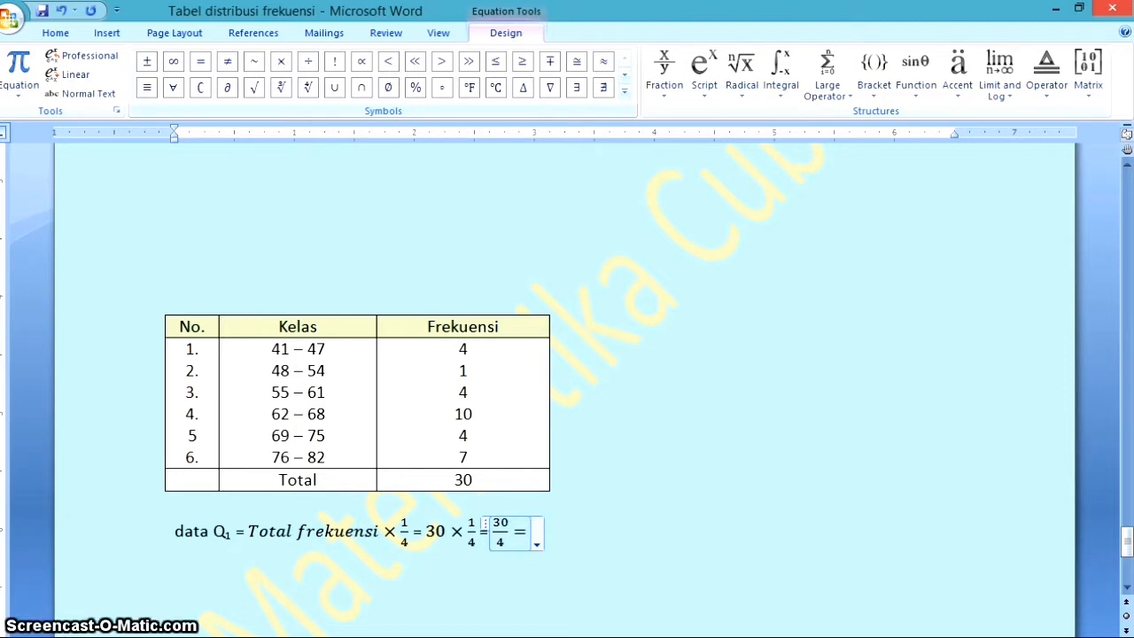
type("7,")
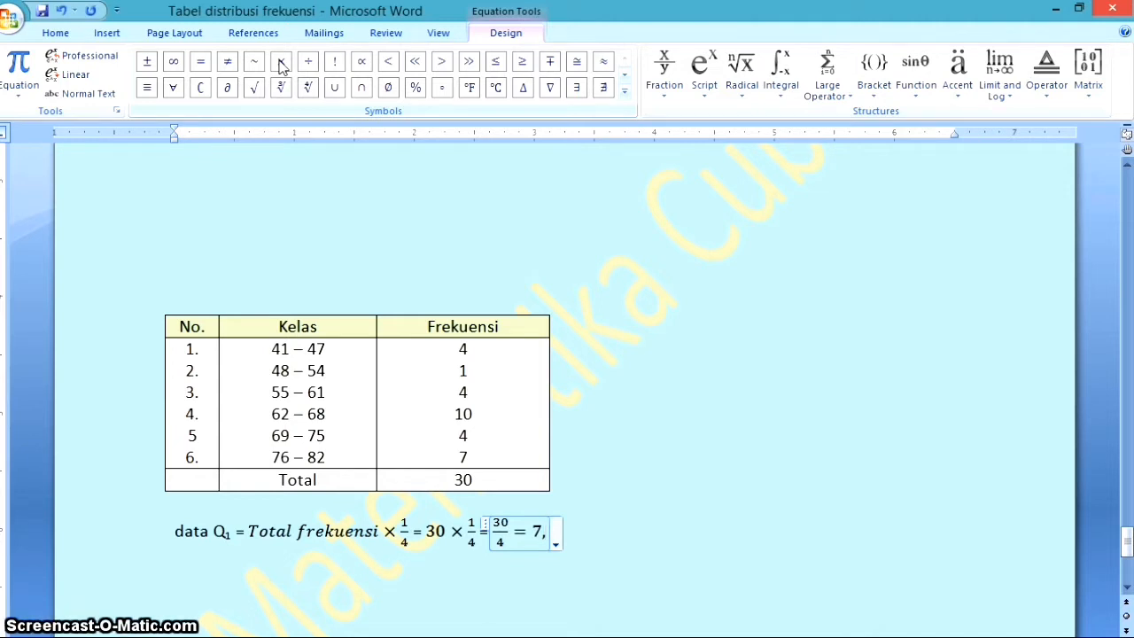
type("5")
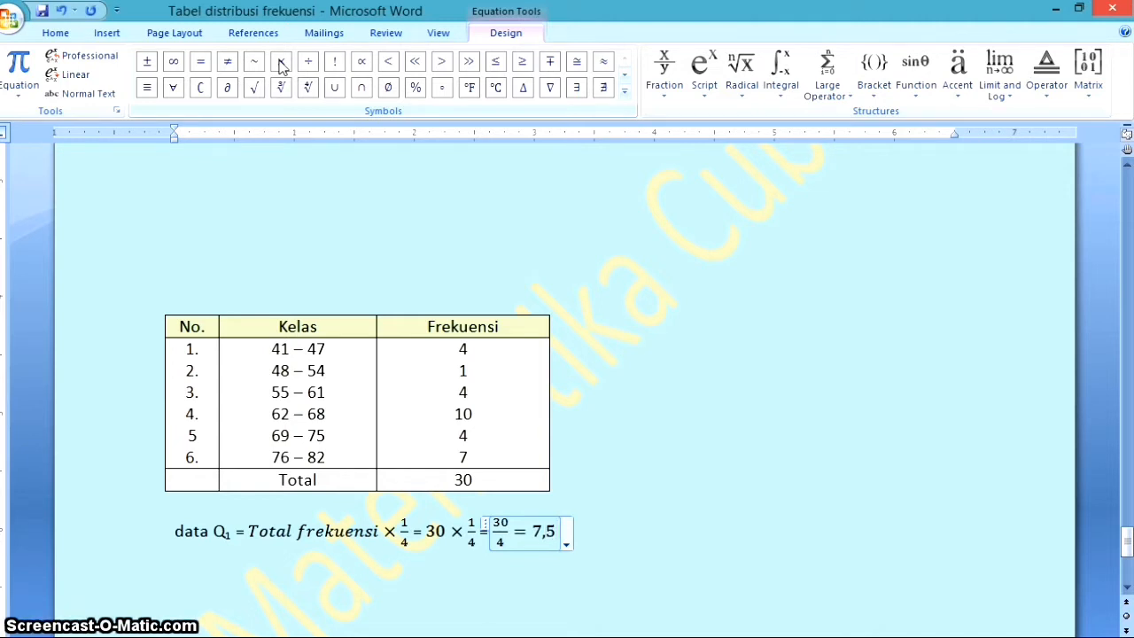
key("Right")
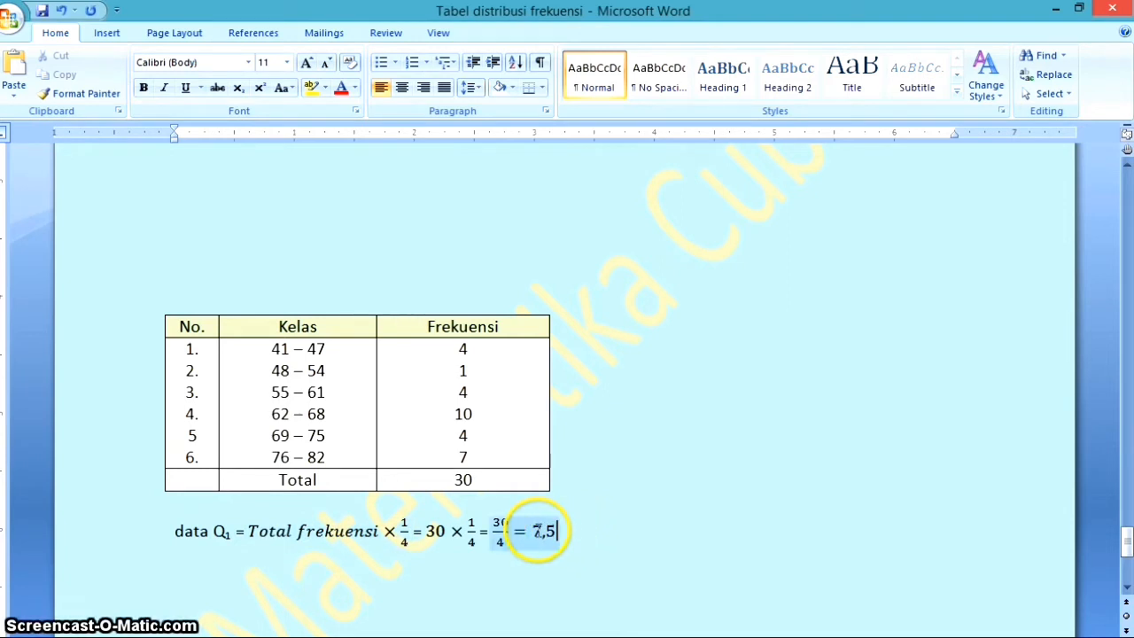
double_click(563, 532)
left_click(607, 549)
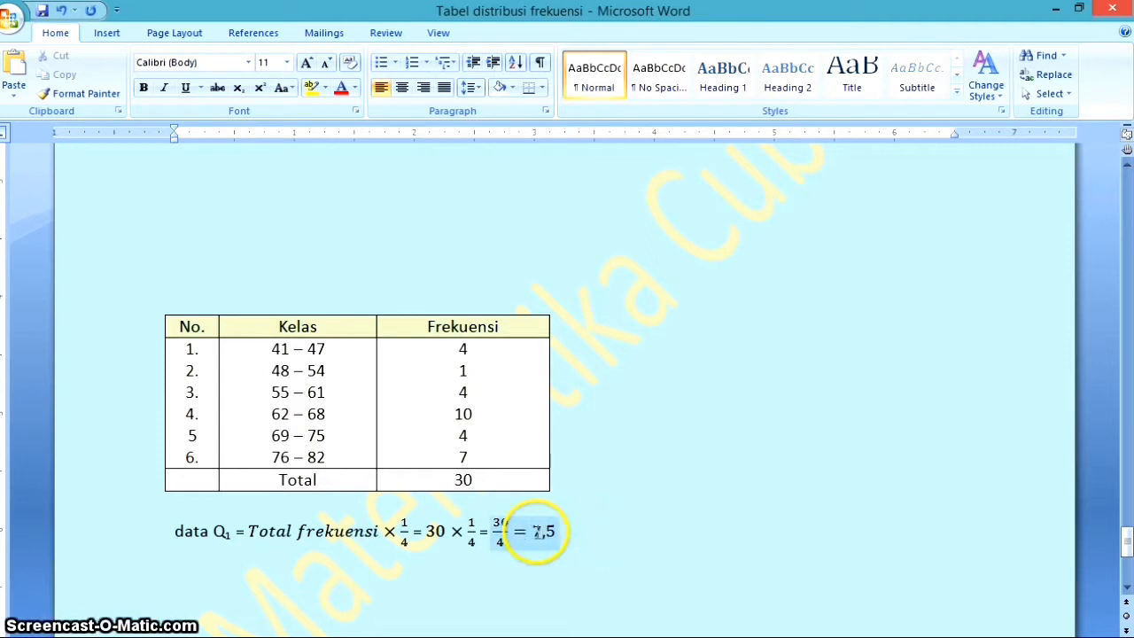
Insert an empty column after the Frekuensi column of the frequency table
left_click(536, 323)
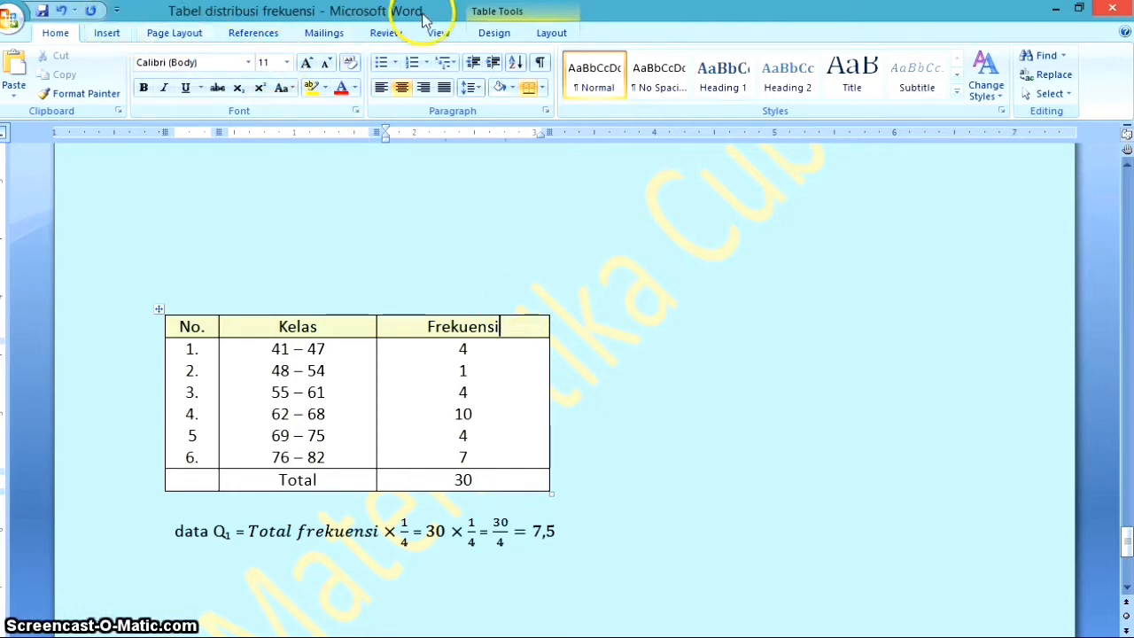
left_click(542, 12)
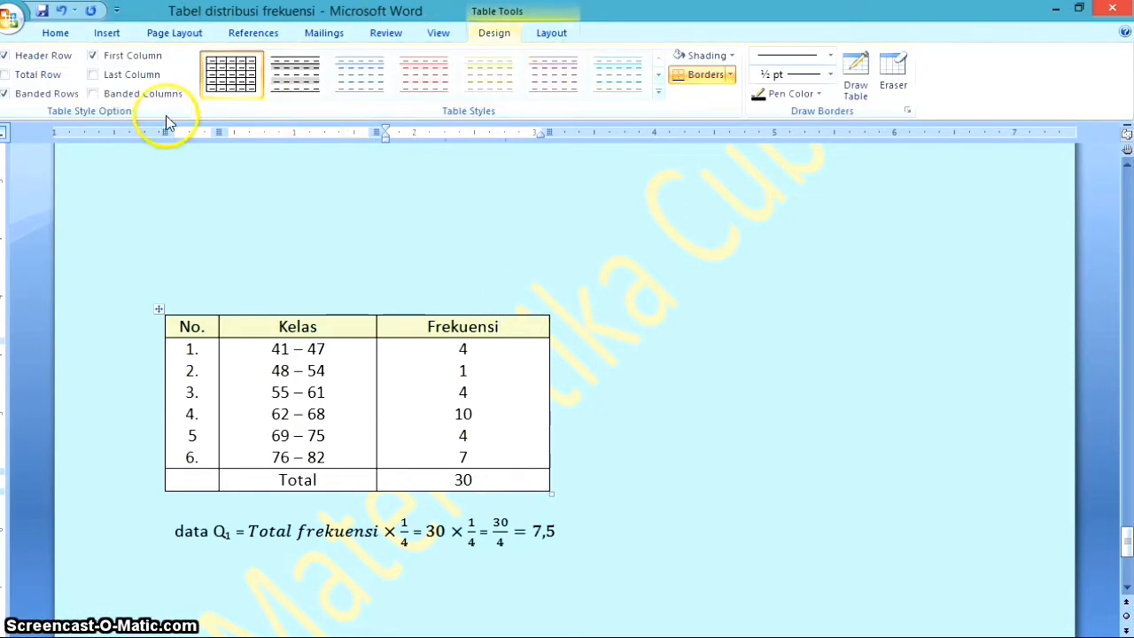
left_click(559, 33)
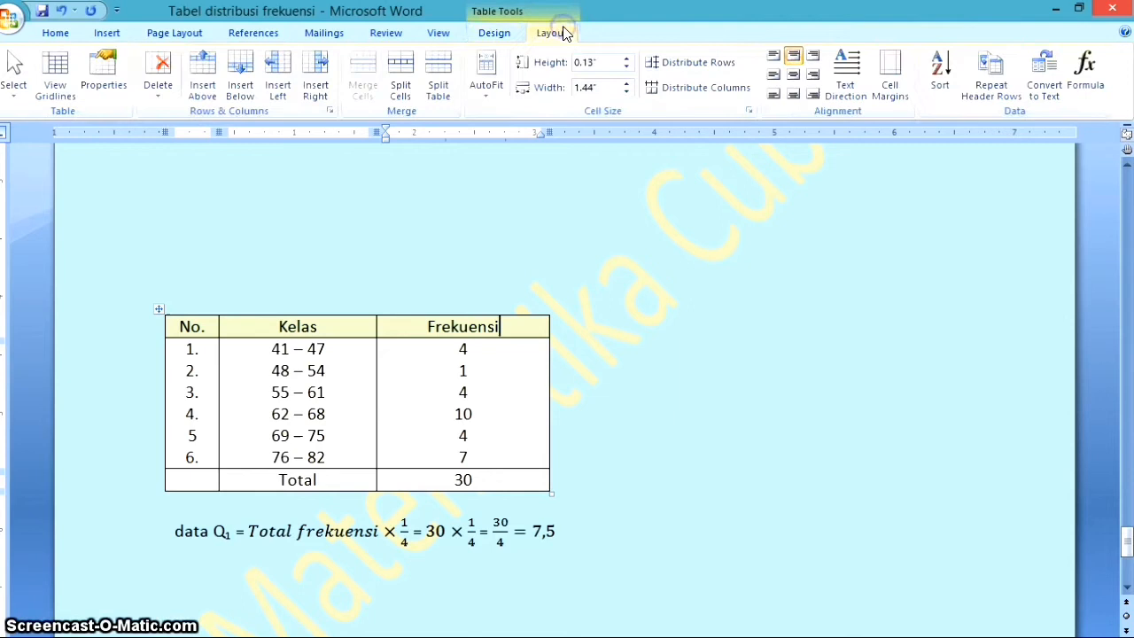
left_click(317, 70)
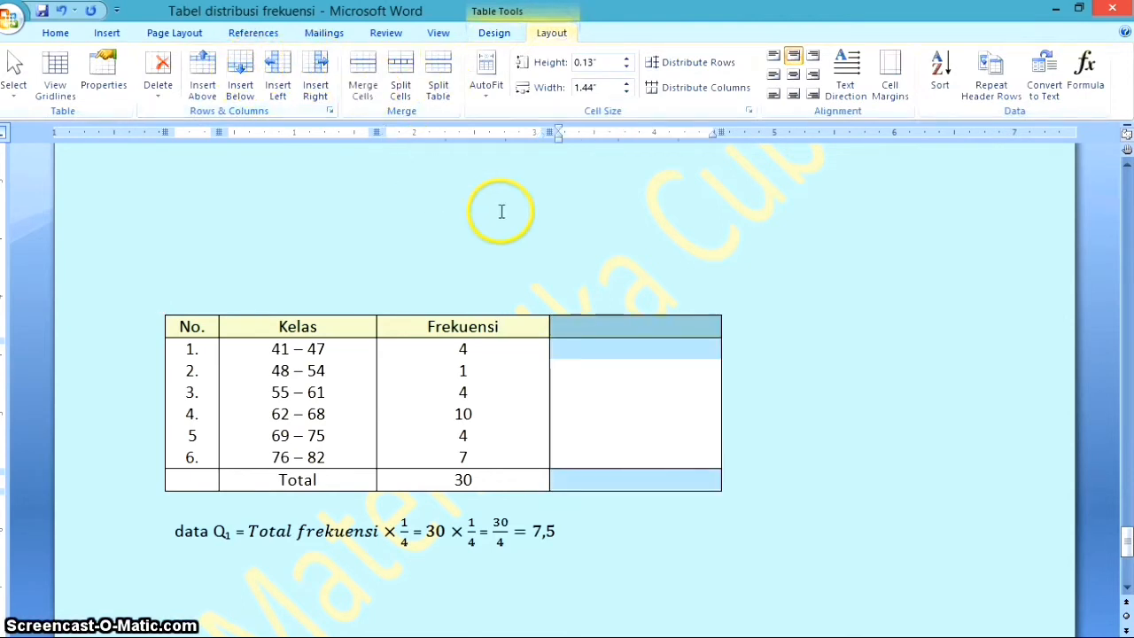
Title the new column "Frek. Kumulatif" in the table's header row
left_click(627, 323)
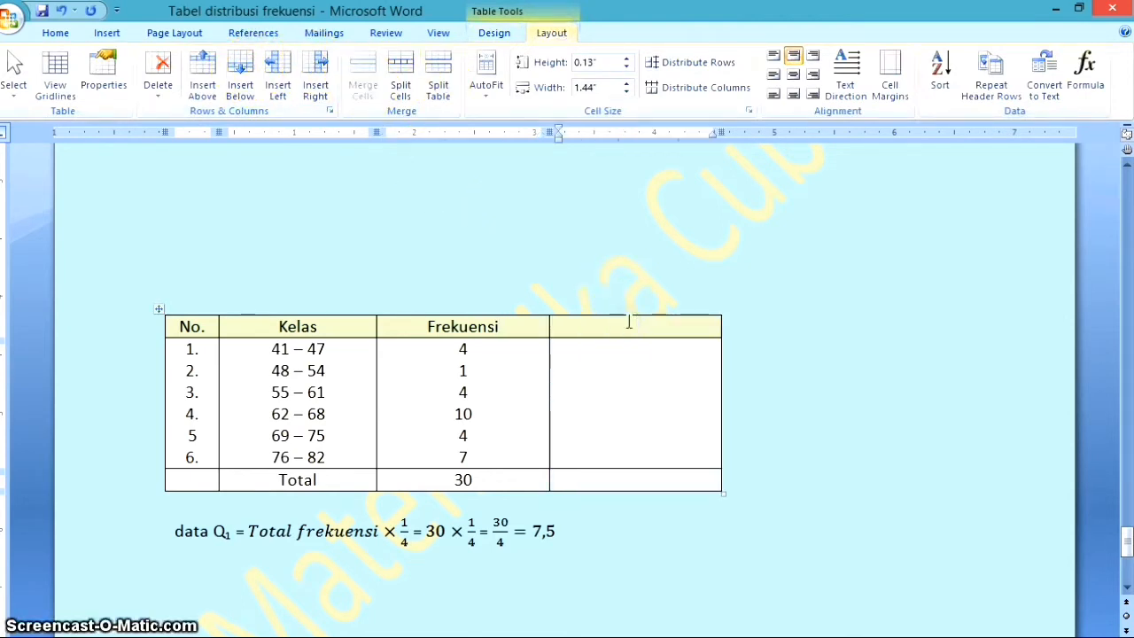
type("Fre")
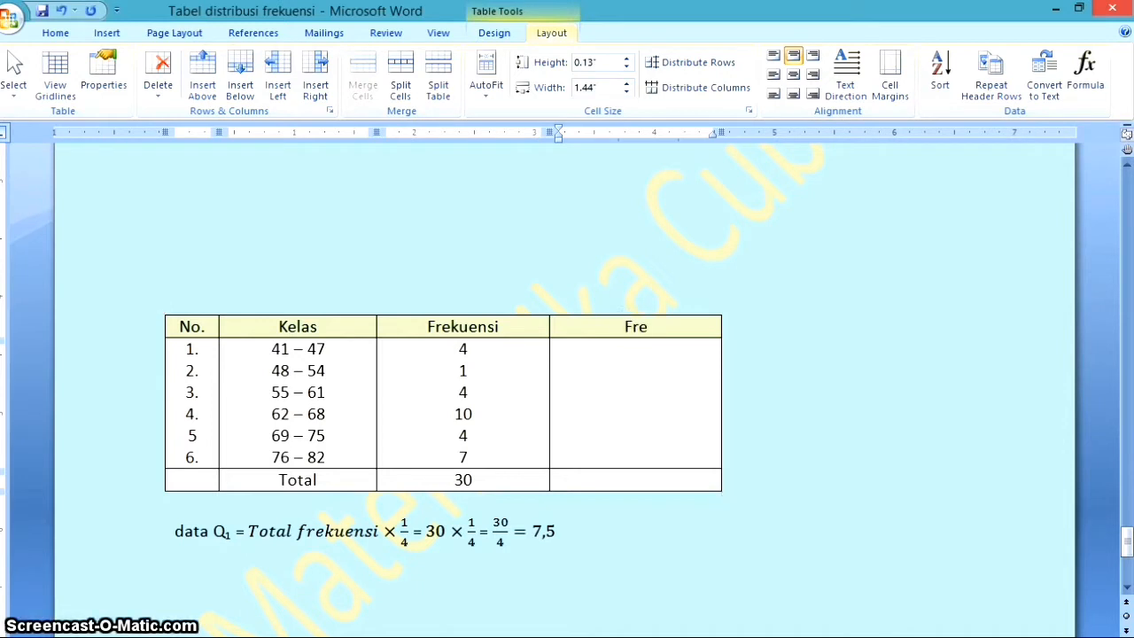
type("k. Kuml")
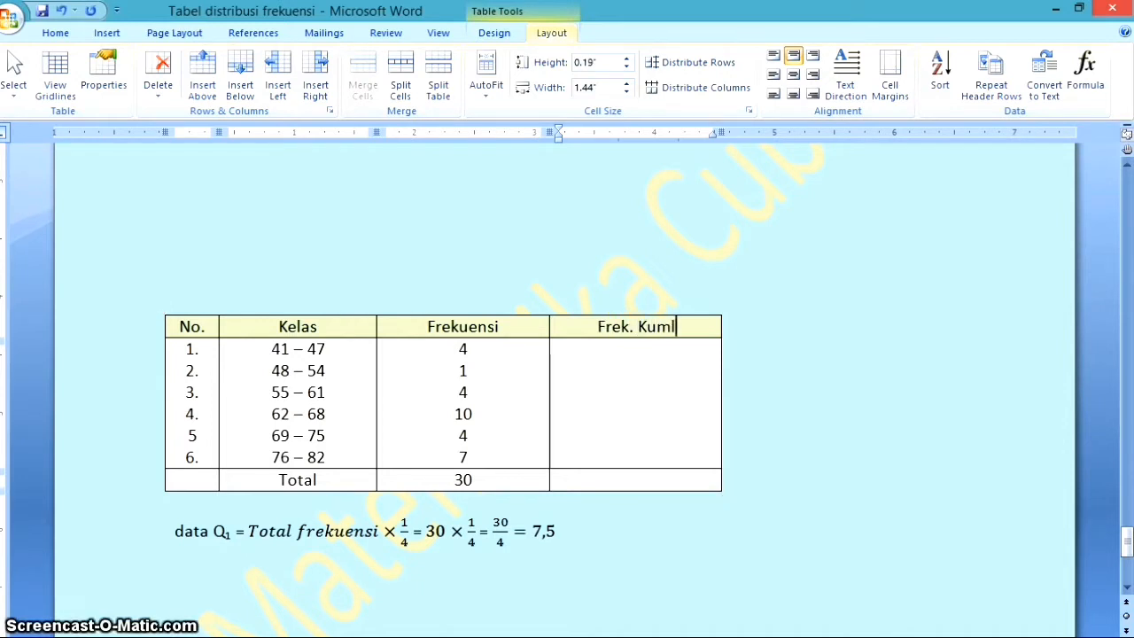
key("BackSpace")
type("ulatif")
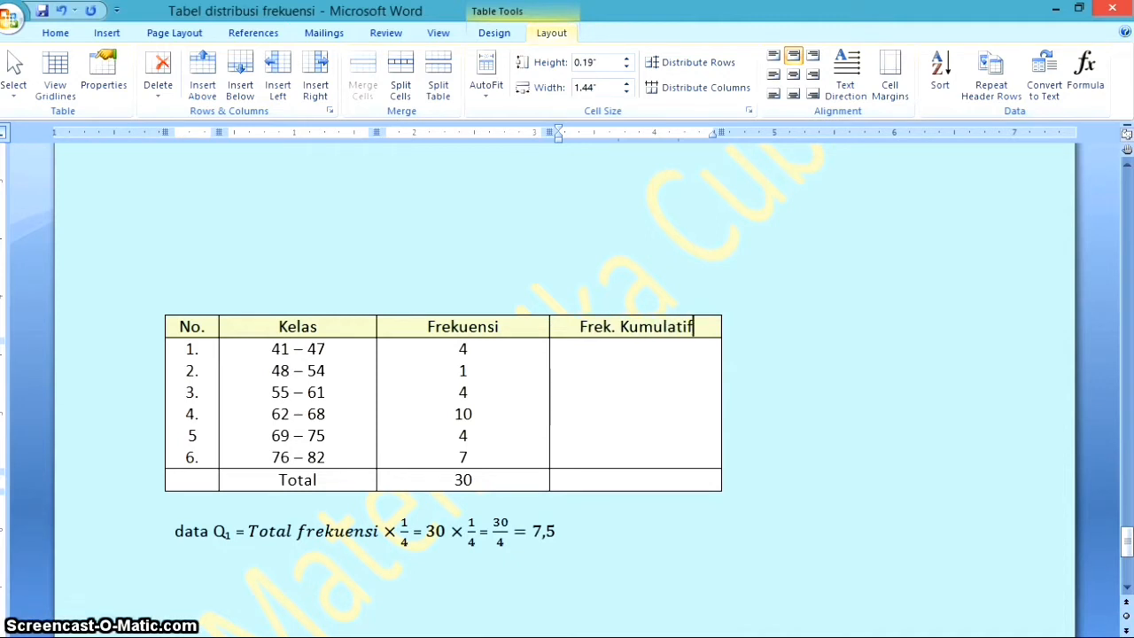
Enter 4 as the cumulative frequency of class 41 – 47 in the Frek. Kumulatif column
left_click(637, 348)
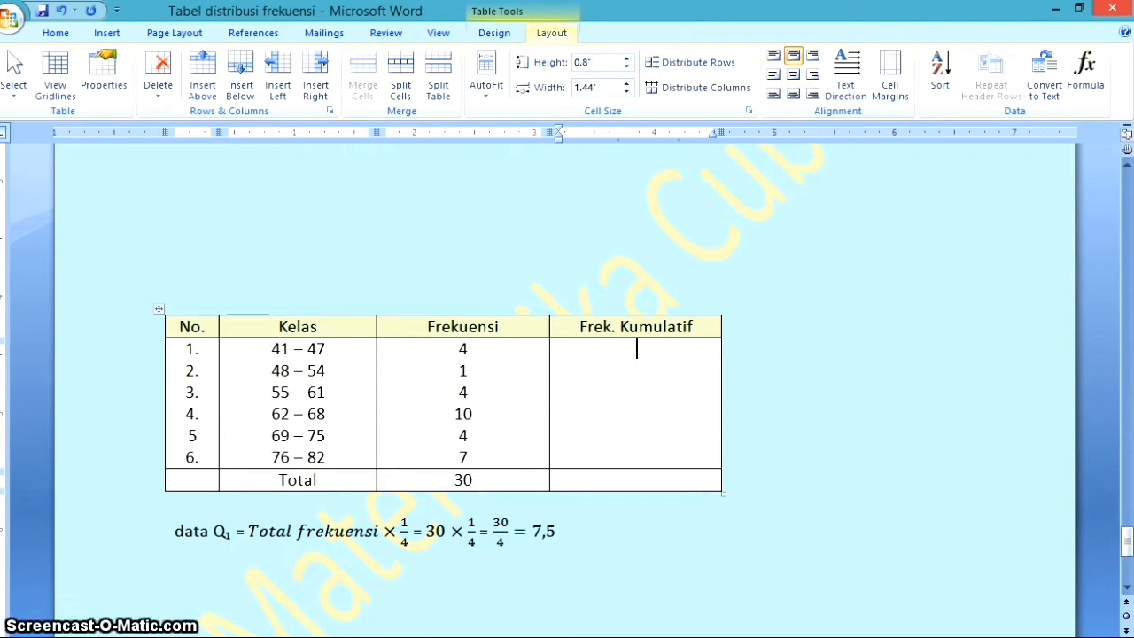
left_click(648, 347)
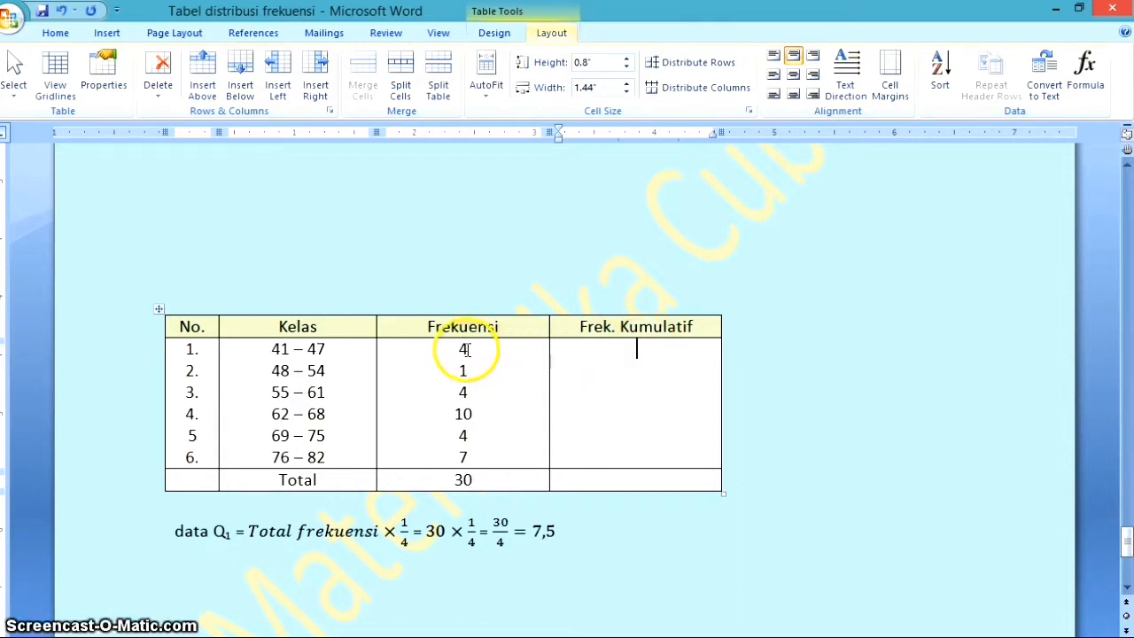
type("4")
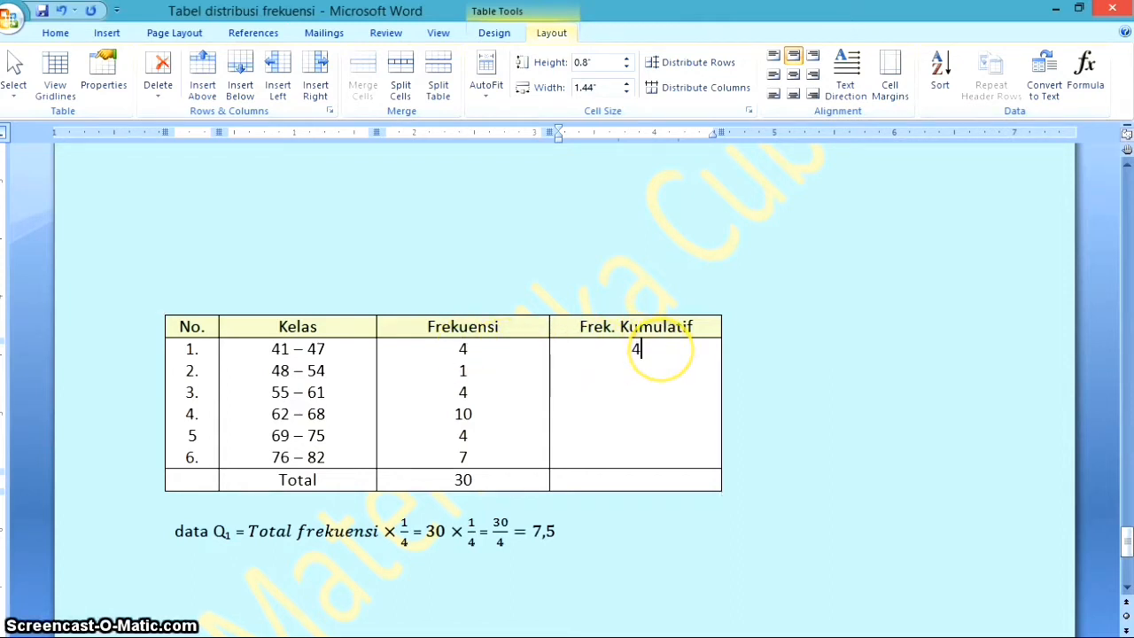
key("Return")
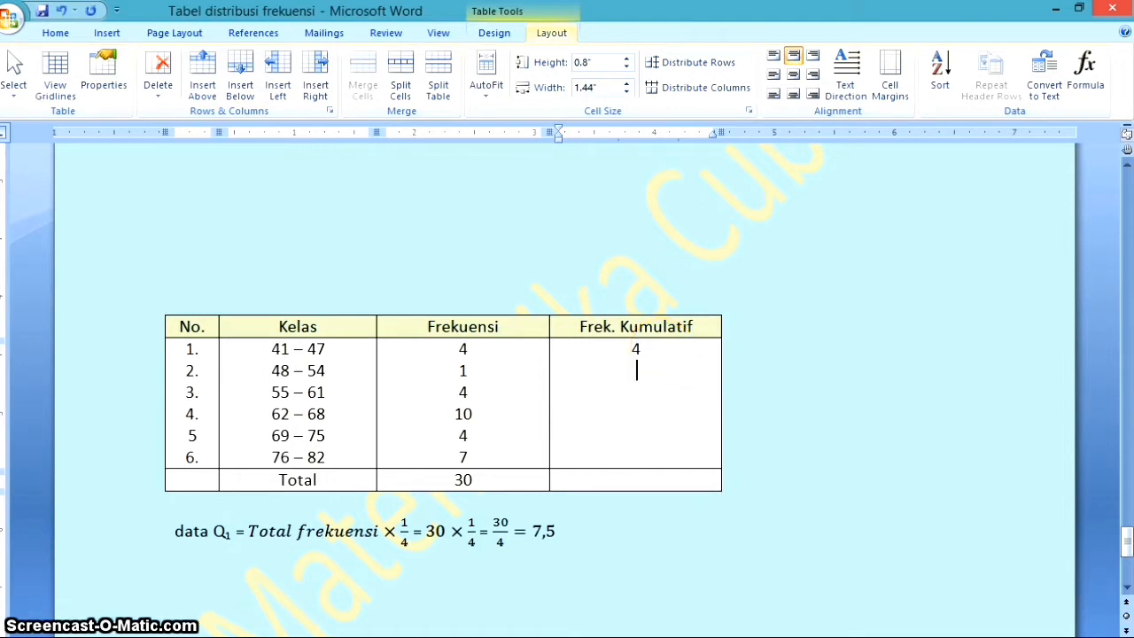
Enter 5 as the cumulative frequency of class 48 – 54, adding its frequency to the first class's value
double_click(633, 351)
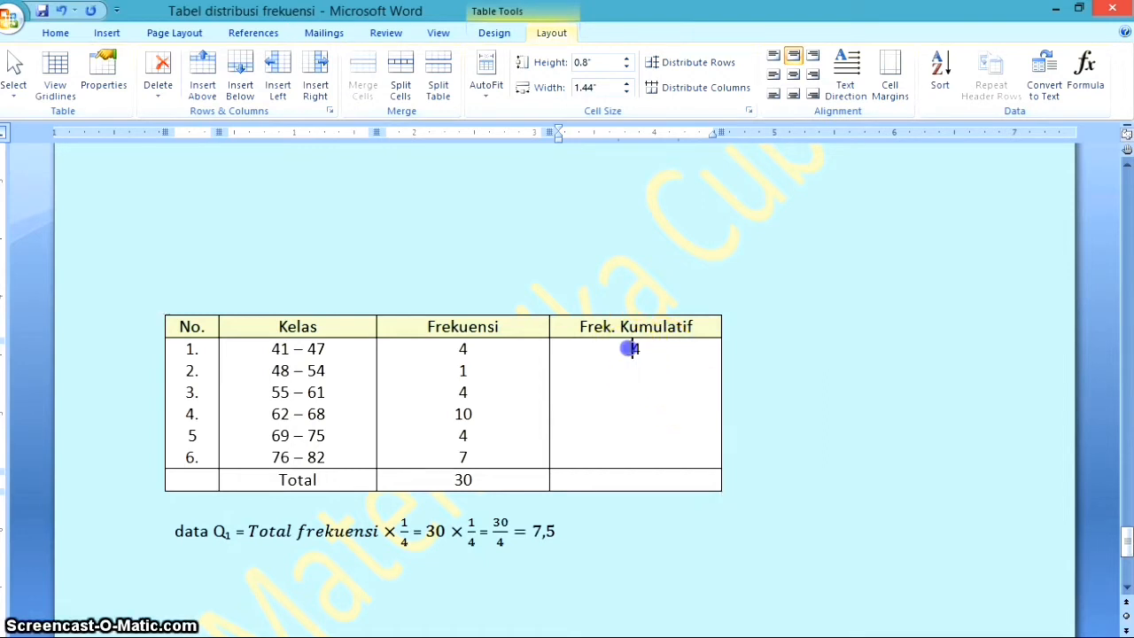
double_click(459, 349)
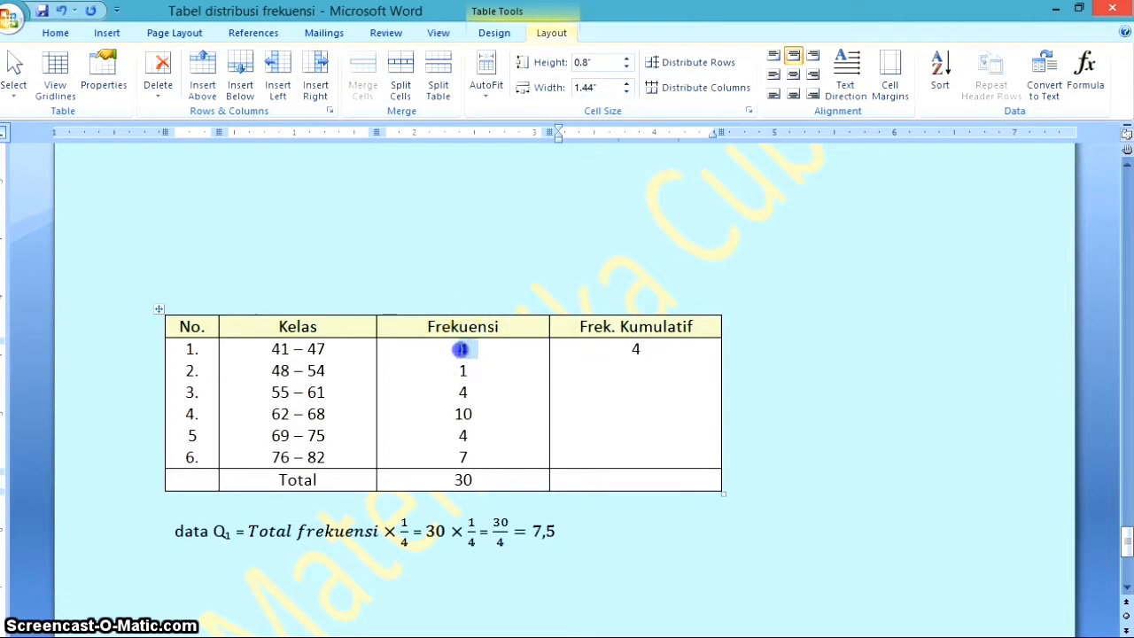
double_click(459, 370)
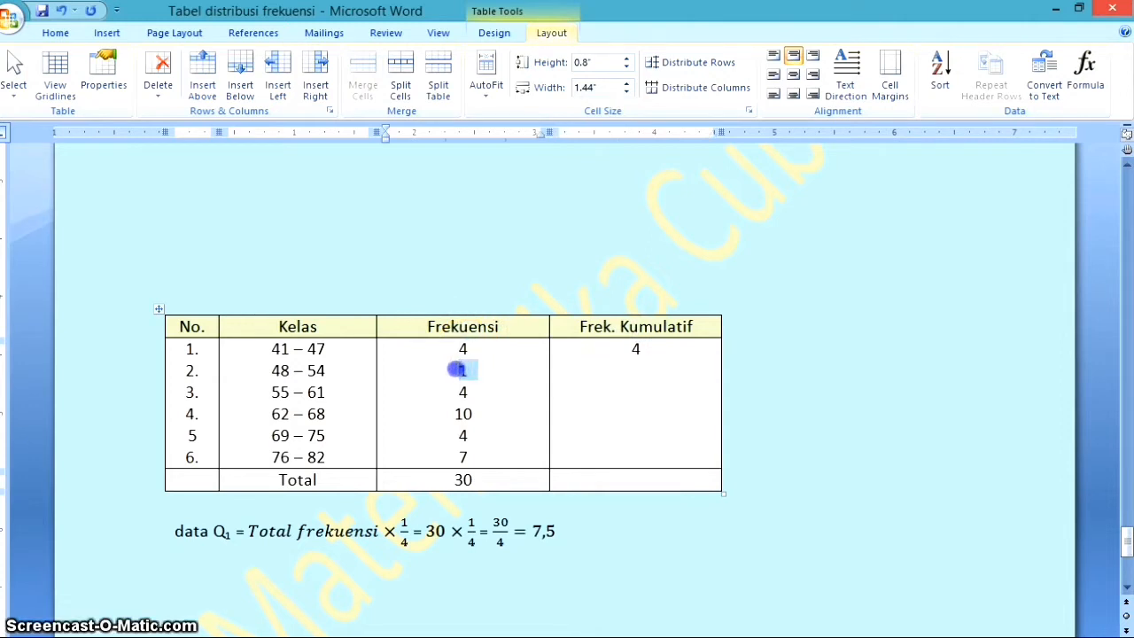
left_click(640, 348)
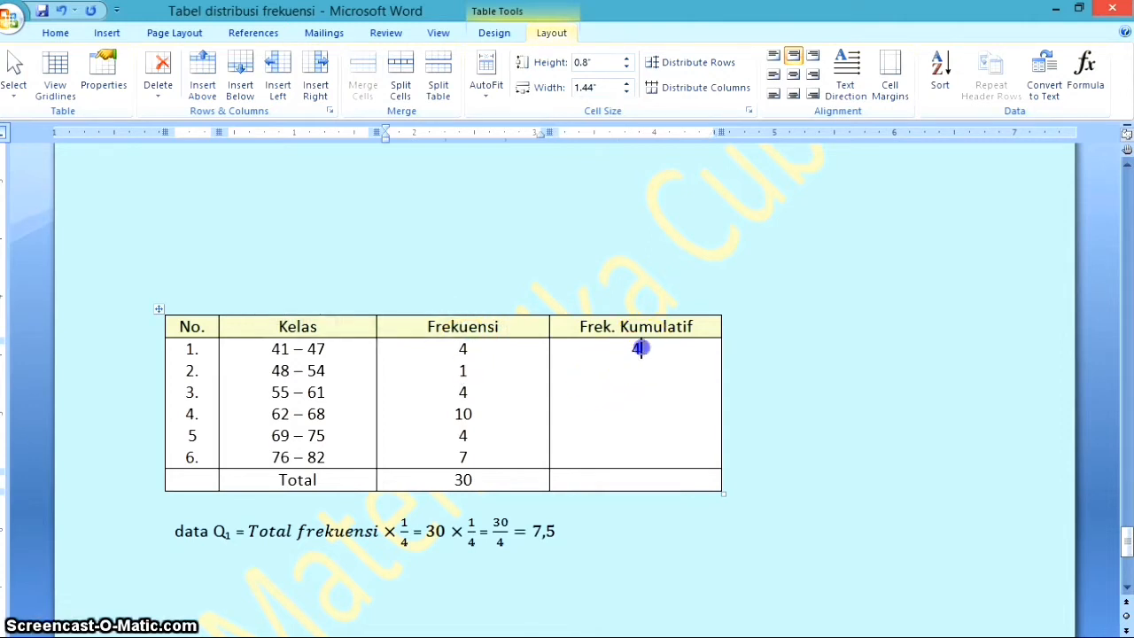
left_click(468, 371)
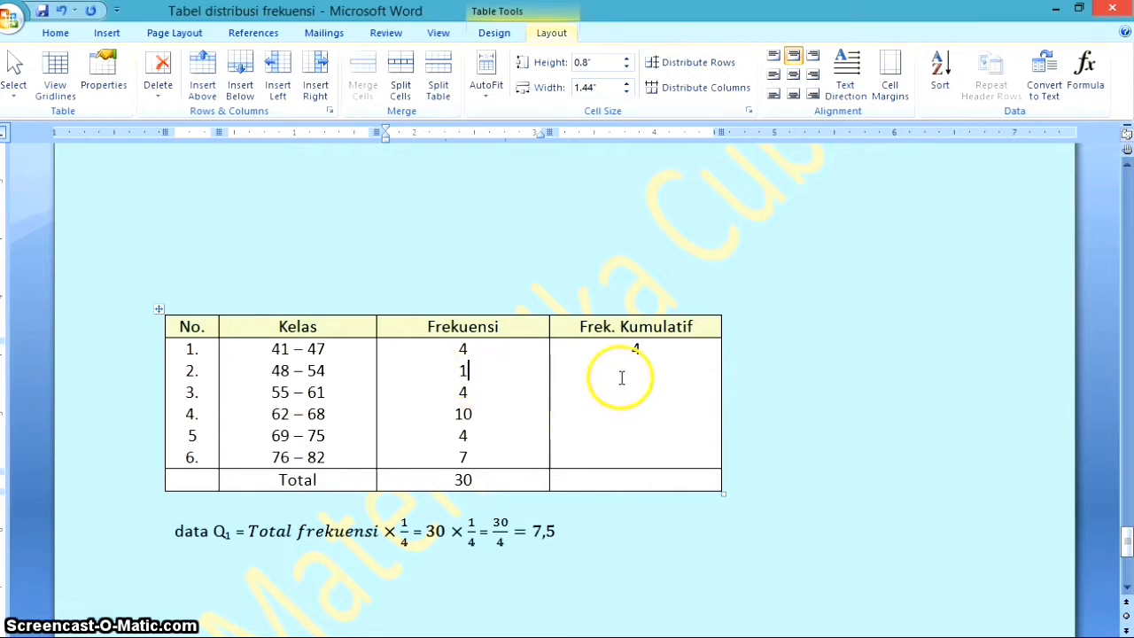
left_click(622, 379)
type("5")
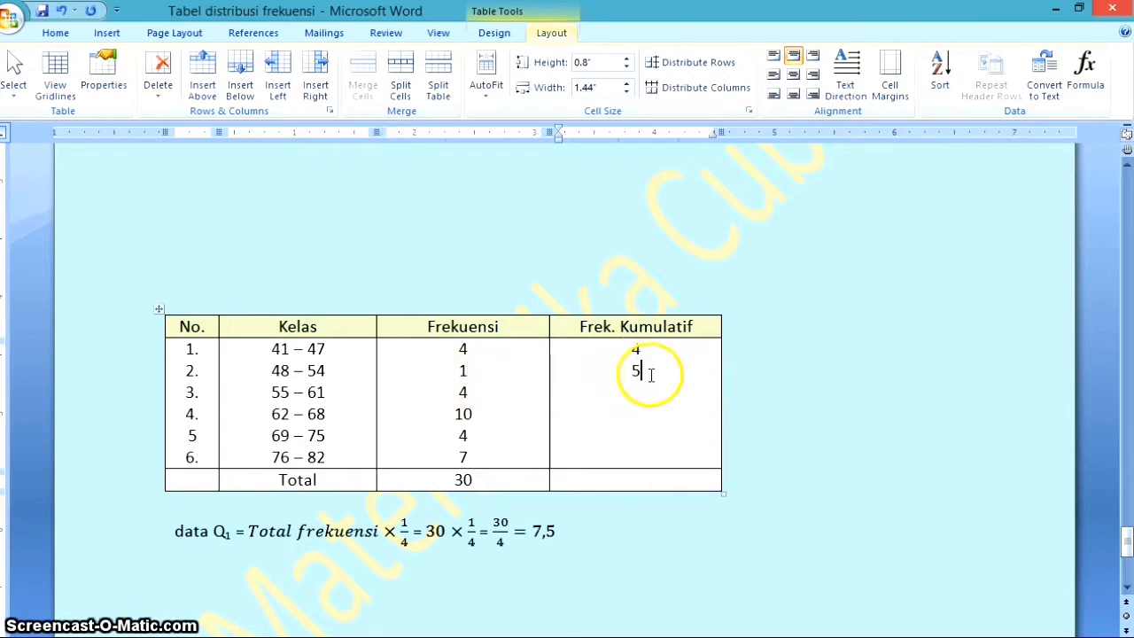
Fill in the cumulative frequencies 9 for class 55 – 61 and 19 for class 62 – 68
left_click(622, 374)
left_click(462, 391)
double_click(463, 391)
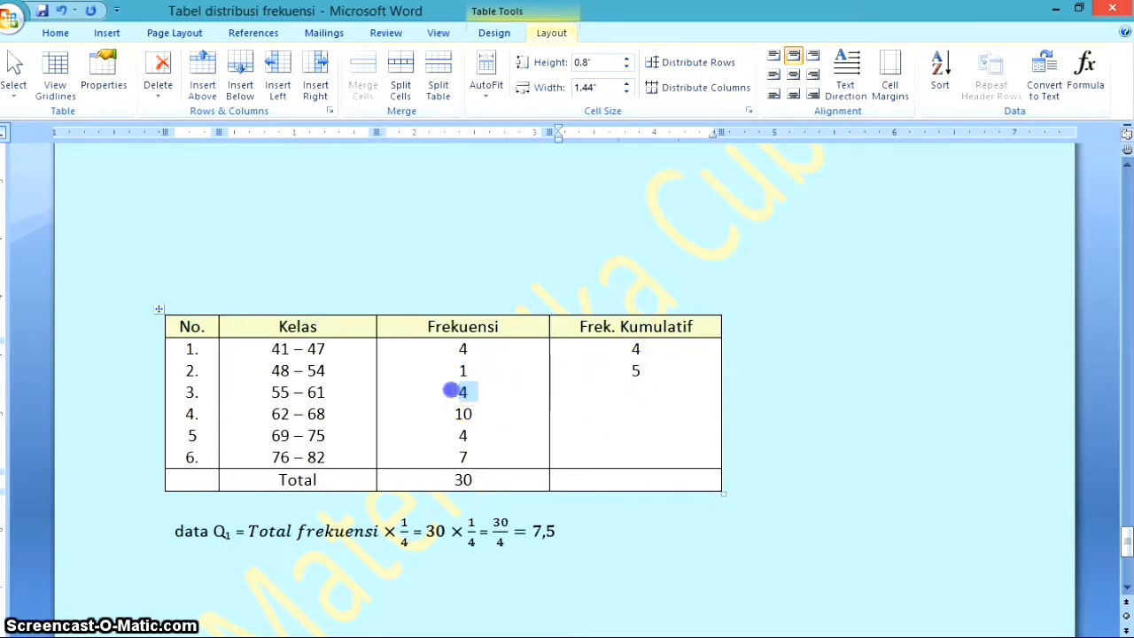
left_click(635, 392)
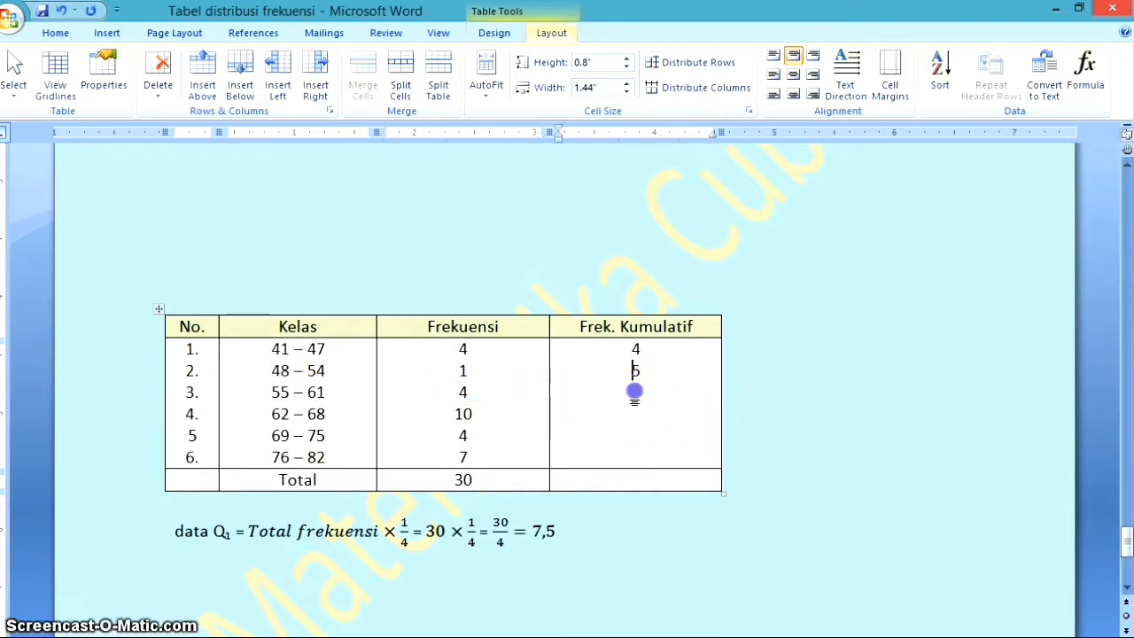
left_click(654, 374)
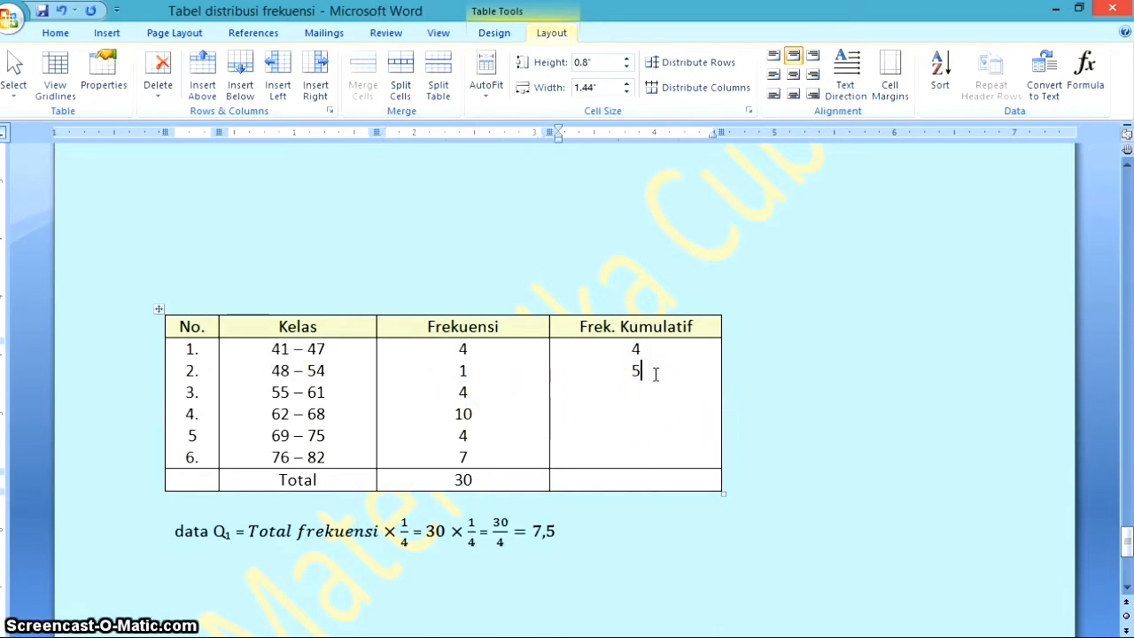
double_click(635, 393)
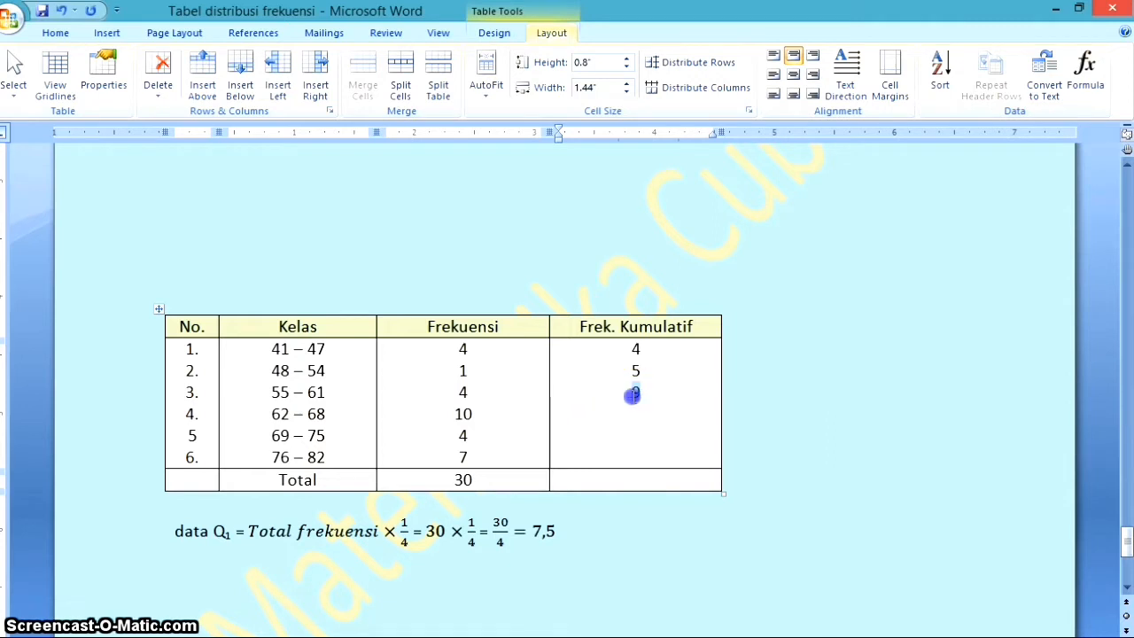
double_click(462, 414)
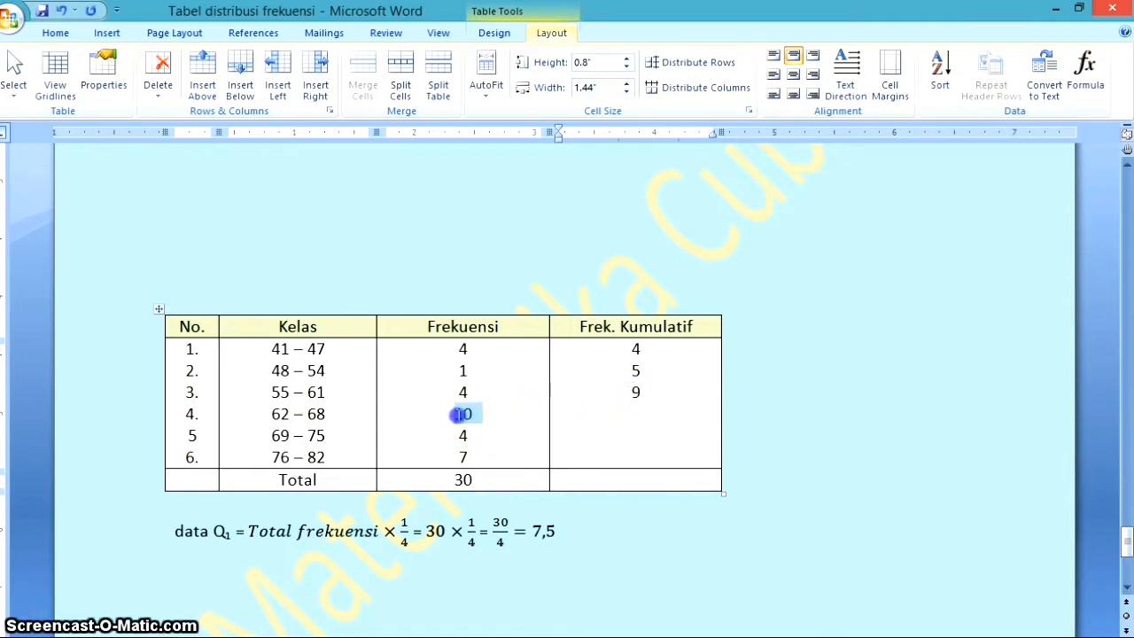
left_click(647, 397)
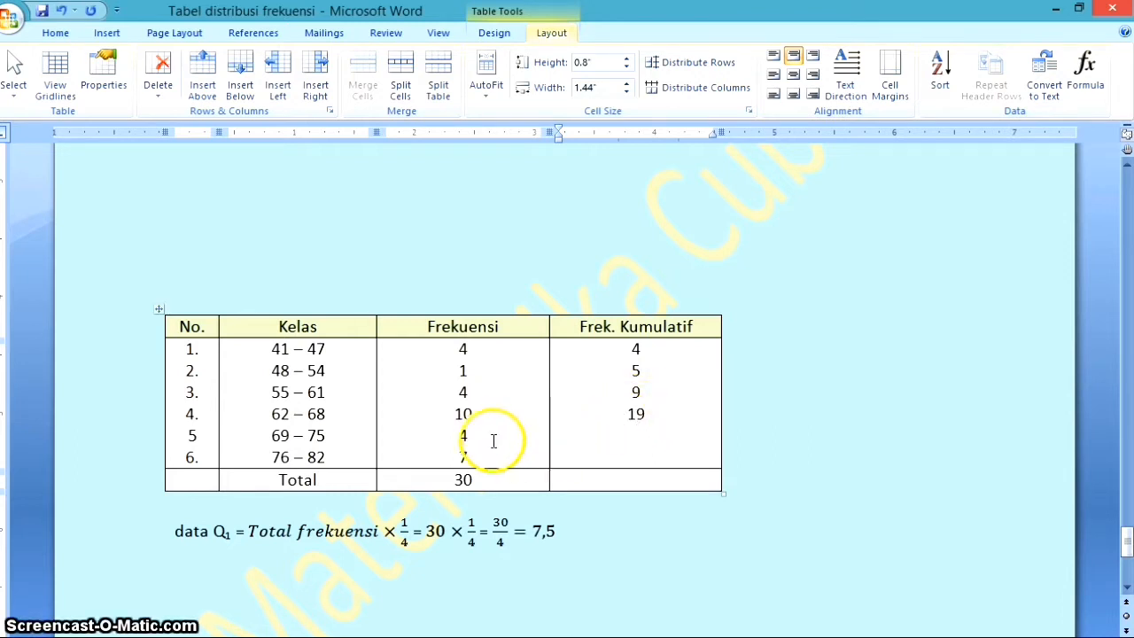
Fill in the cumulative frequencies 23 for class 69 – 75 and 30 for class 76 – 82
double_click(462, 435)
left_click(636, 433)
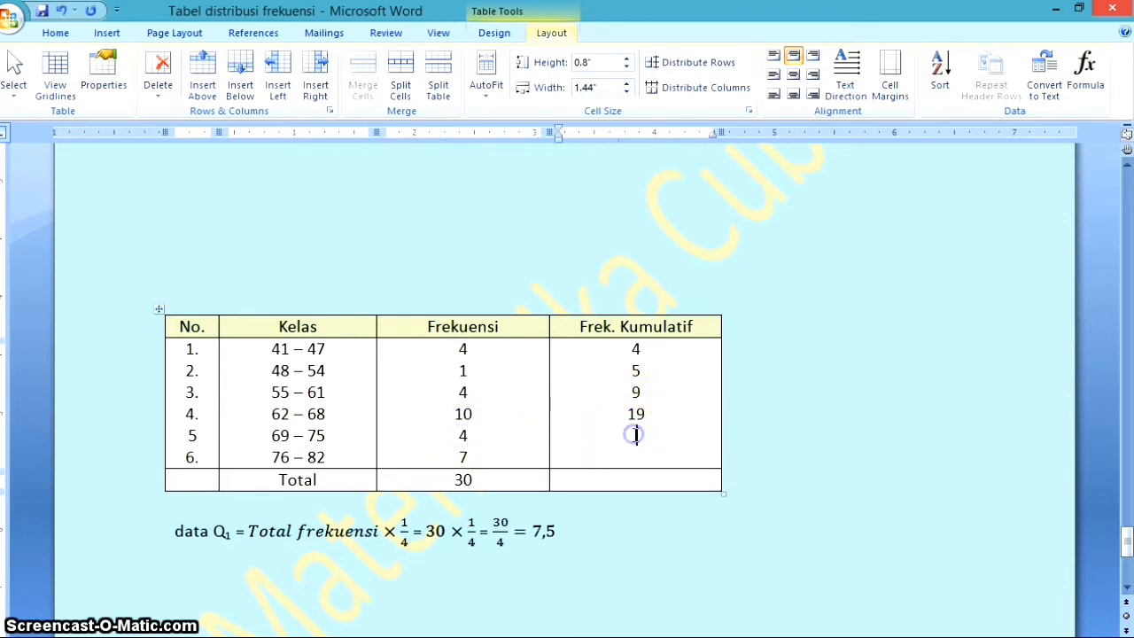
type("23")
left_click_drag(647, 434, 625, 438)
double_click(462, 457)
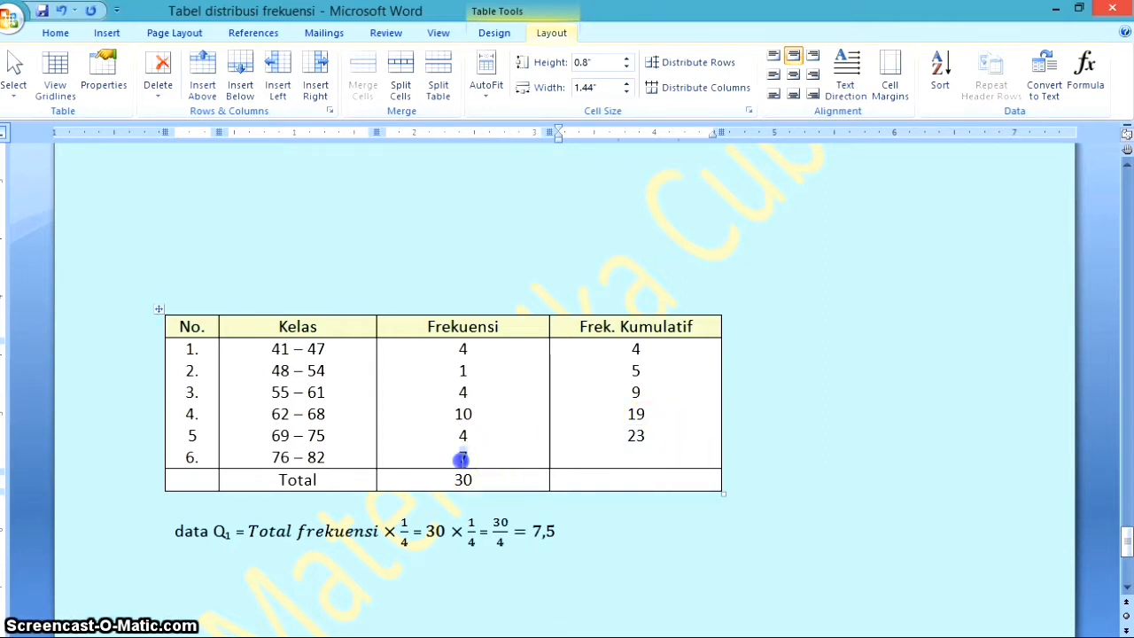
left_click(629, 458)
left_click(656, 443)
key("Return")
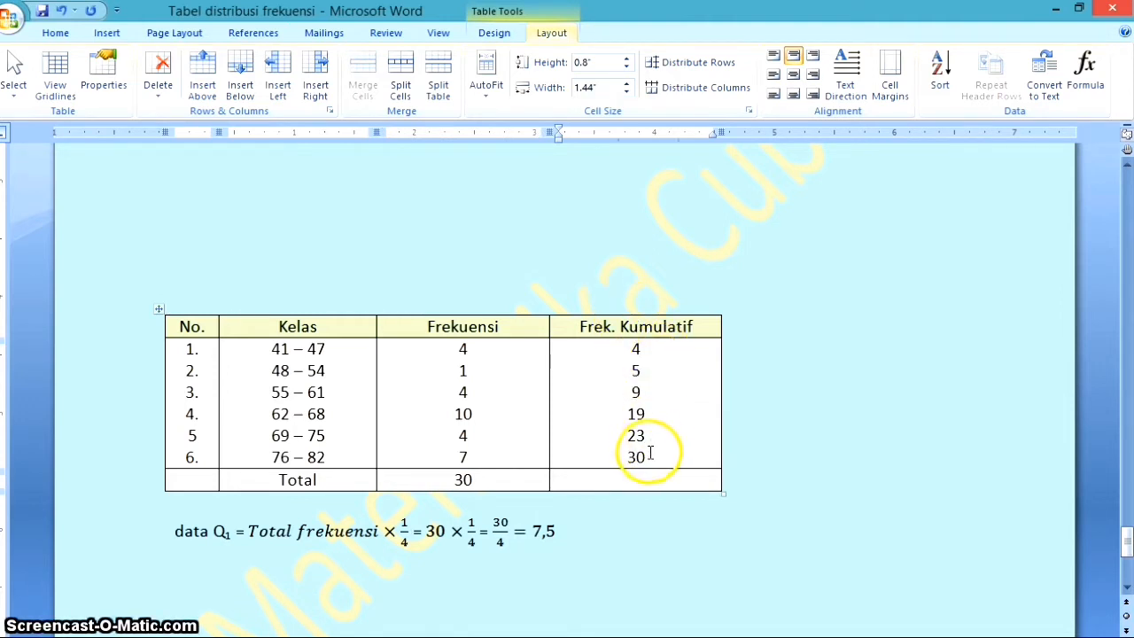
Check the last cumulative frequency against the total and examine which class's cumulative frequency covers the data Q₁ position 7,5
left_click_drag(648, 458, 626, 456)
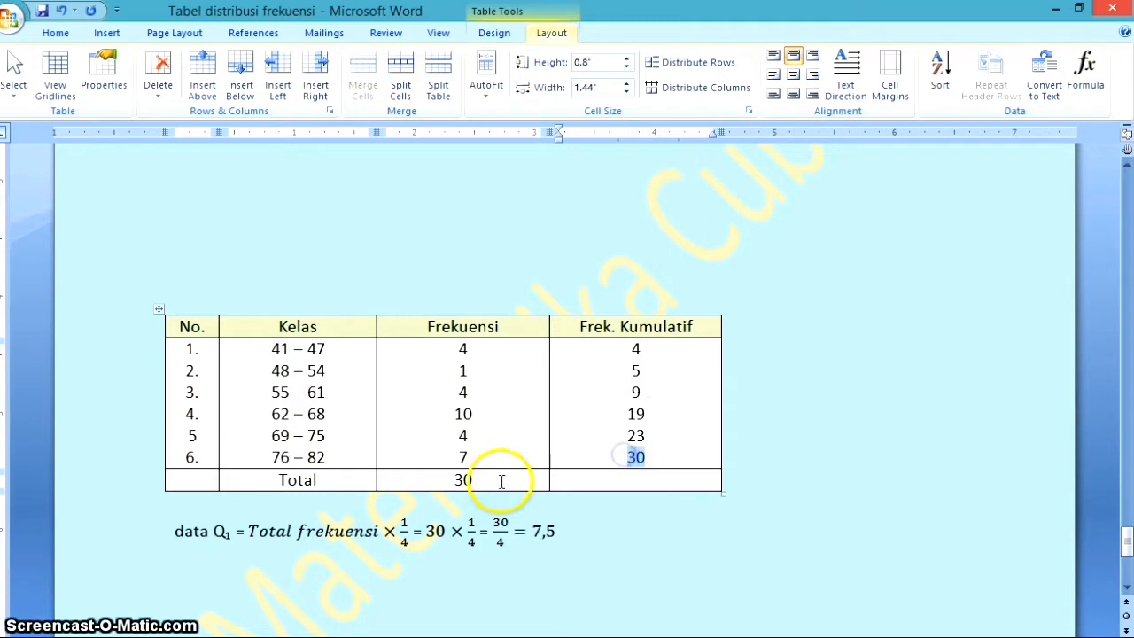
left_click_drag(493, 480, 456, 479)
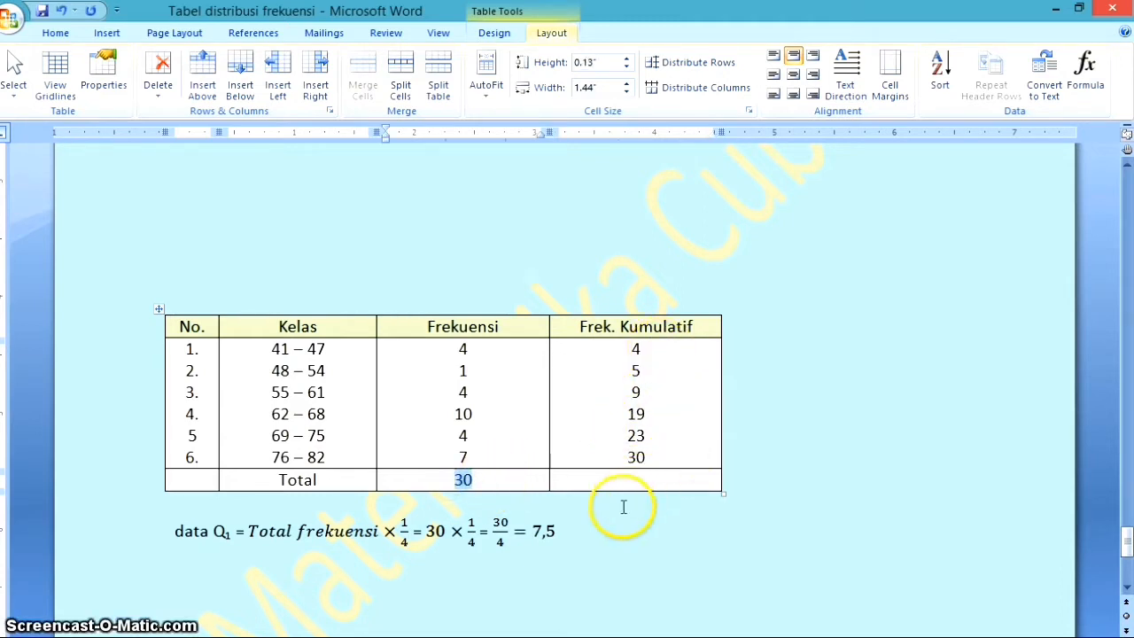
left_click_drag(556, 530, 240, 532)
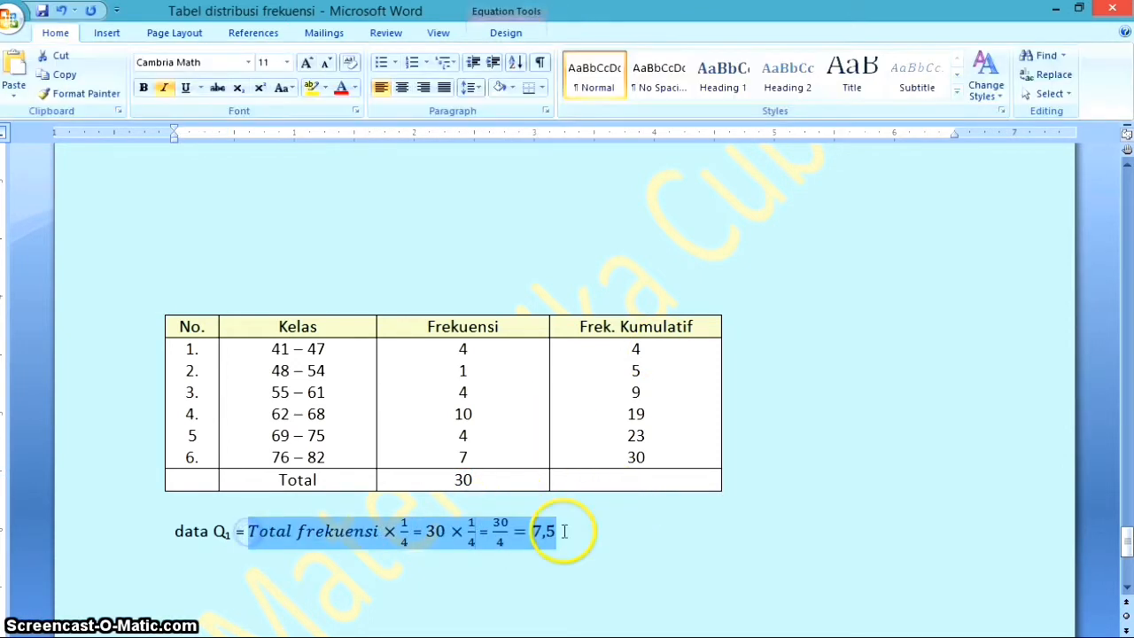
left_click(587, 521)
left_click(538, 530)
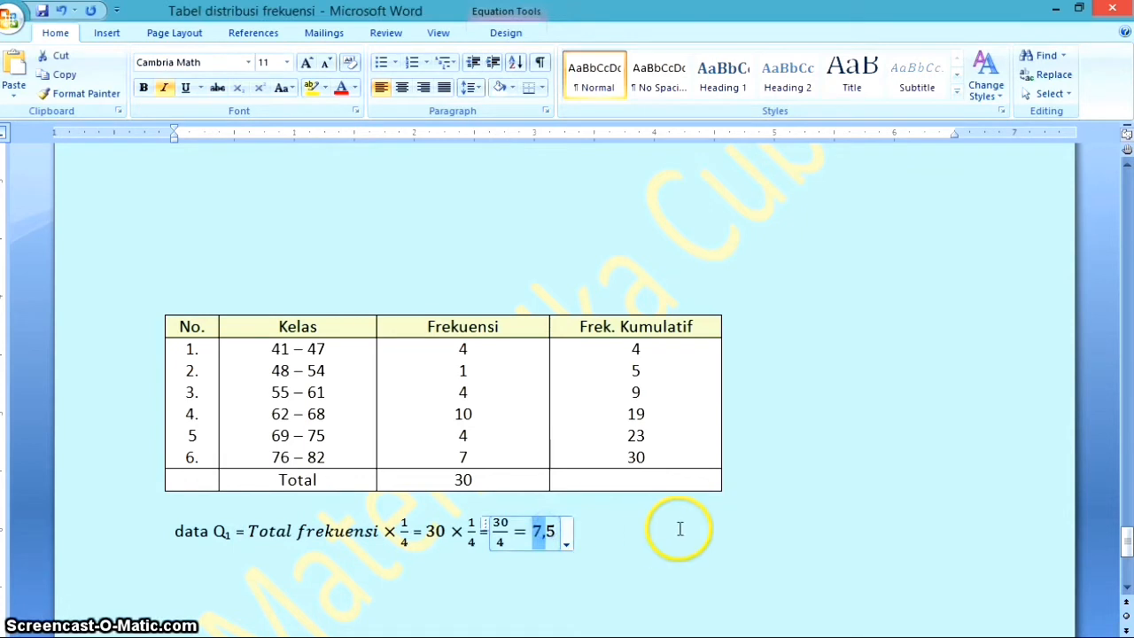
double_click(639, 348)
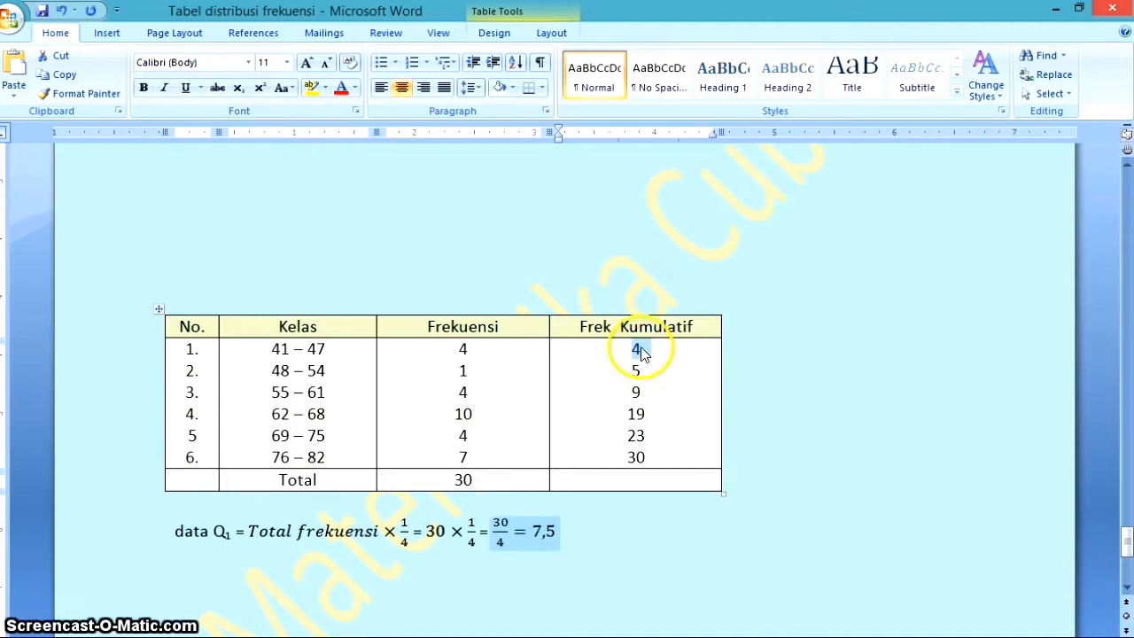
left_click(642, 348)
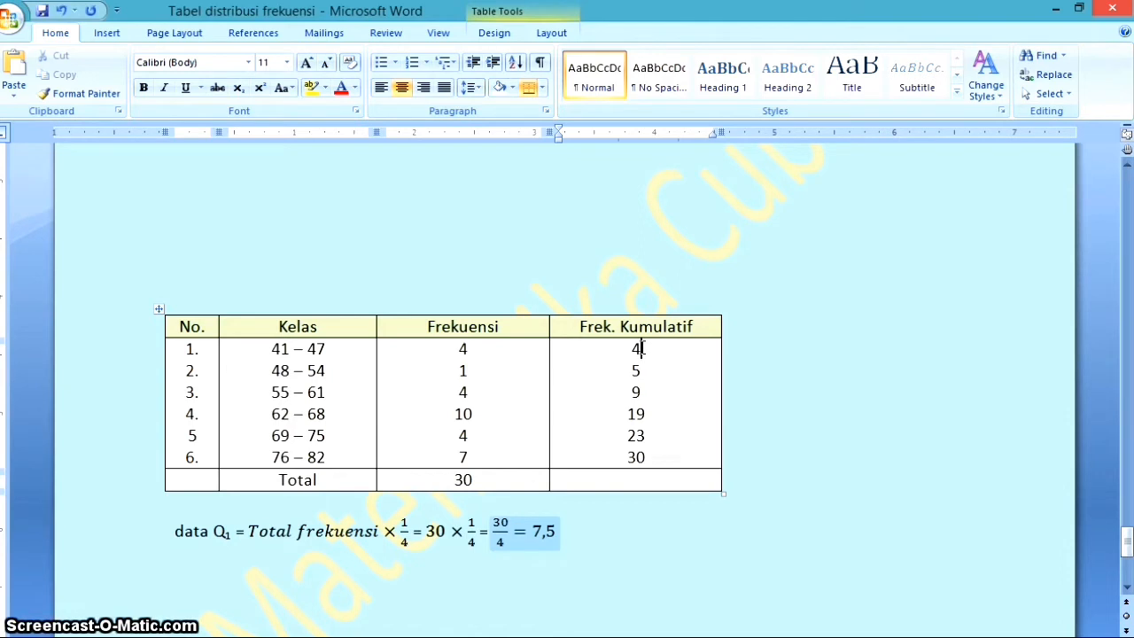
left_click(640, 371)
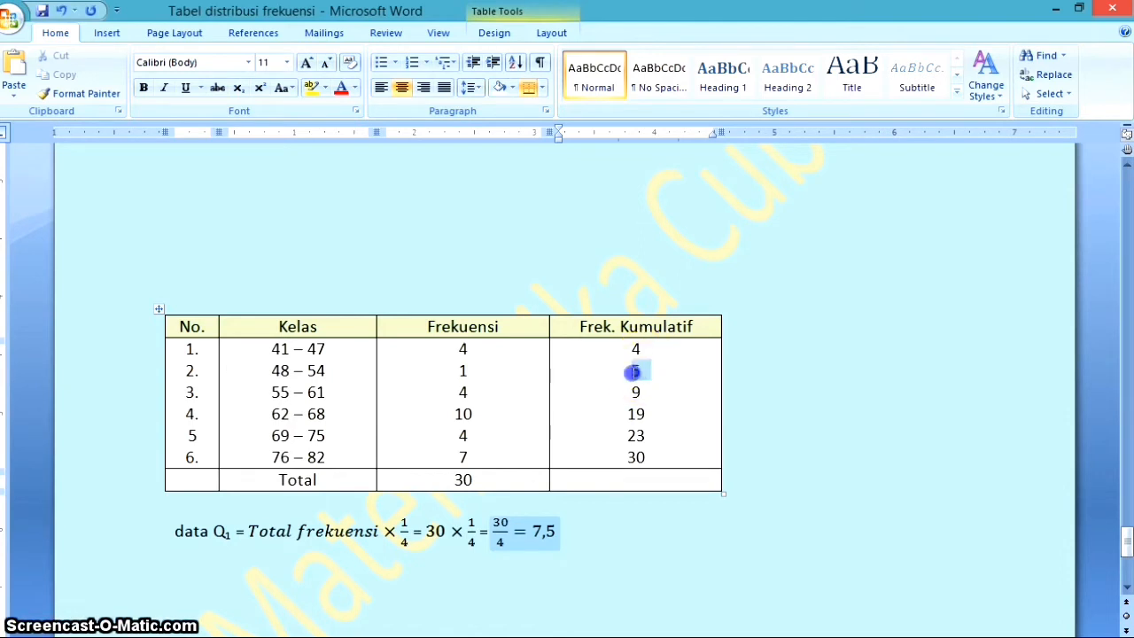
double_click(634, 392)
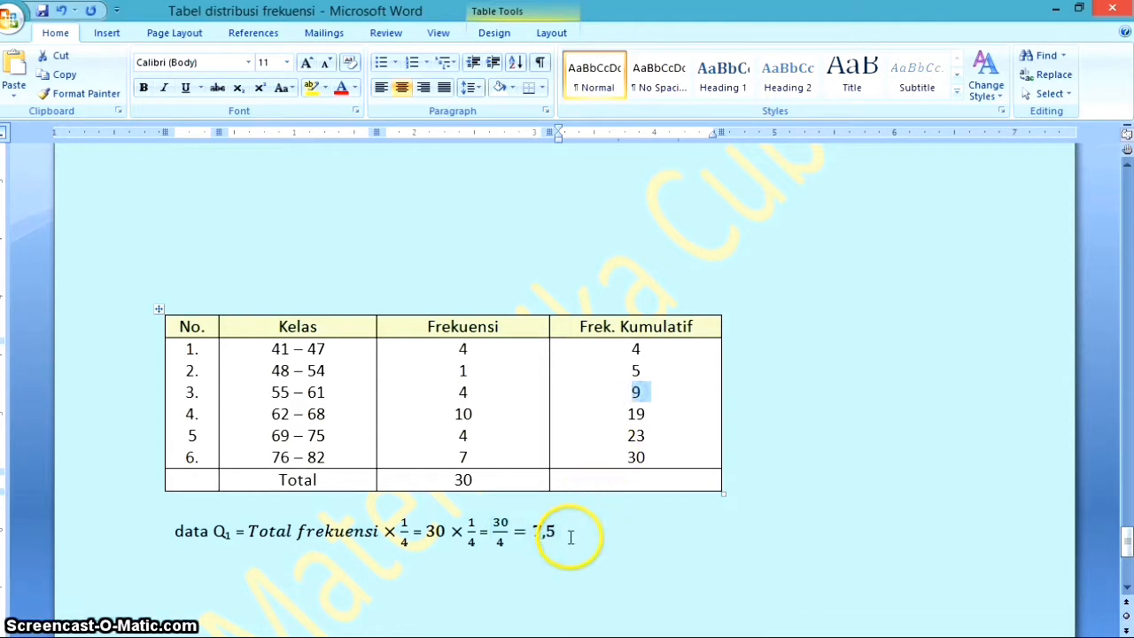
left_click(535, 529)
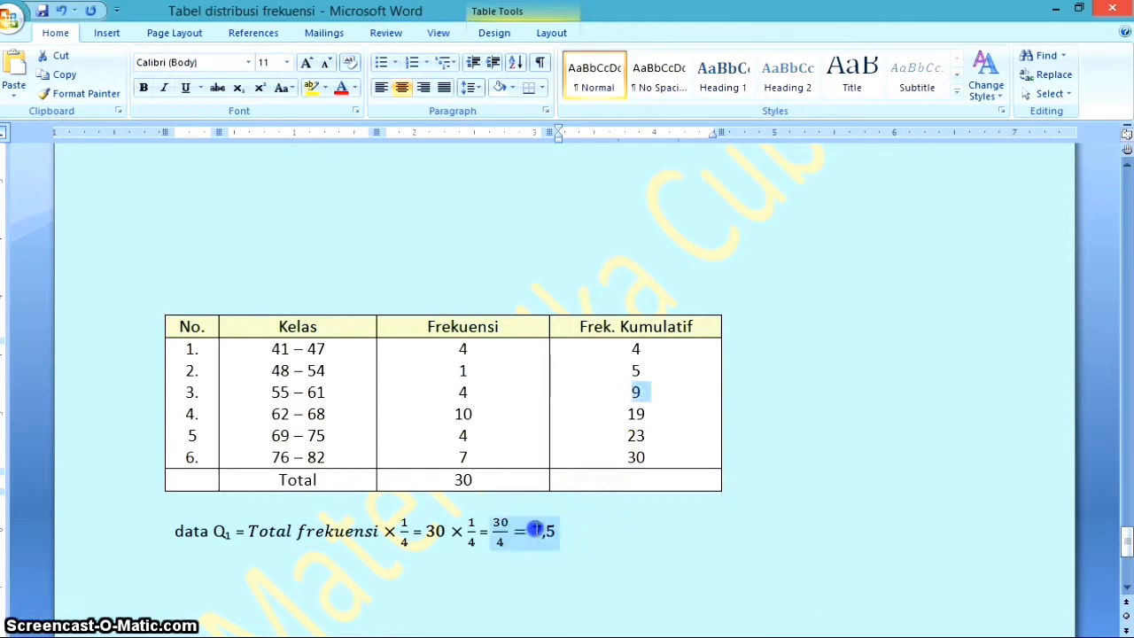
left_click(636, 389)
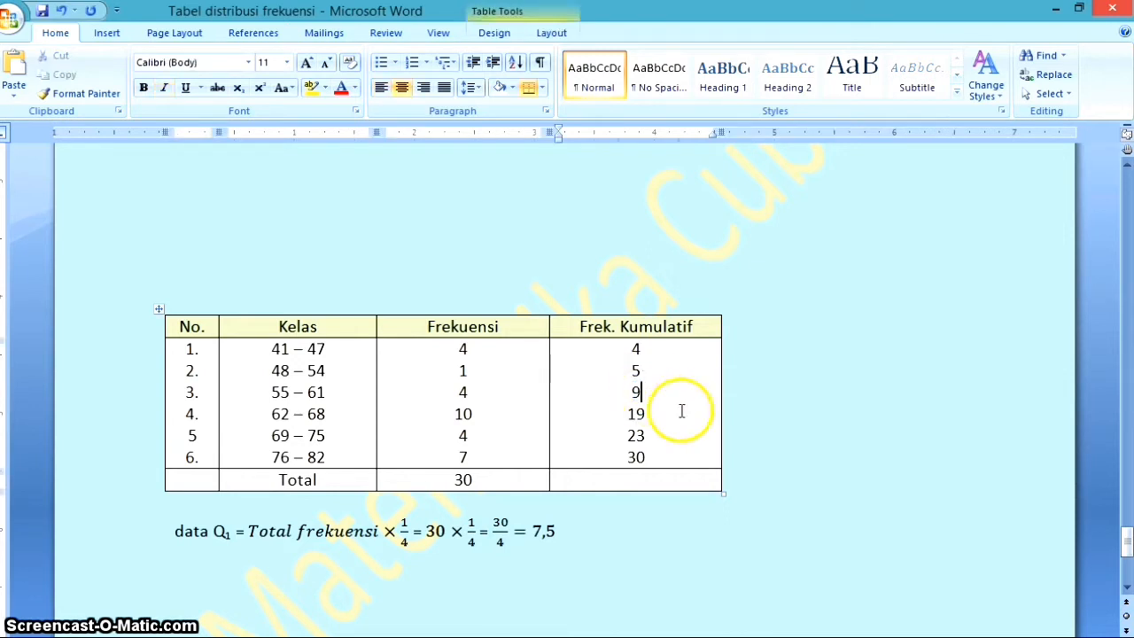
Outline the third class row (55 – 61) with an unfilled rectangle 3.98" wide and 0.17" high, spanning its number to its cumulative frequency
left_click_drag(646, 392, 420, 405)
left_click(513, 395)
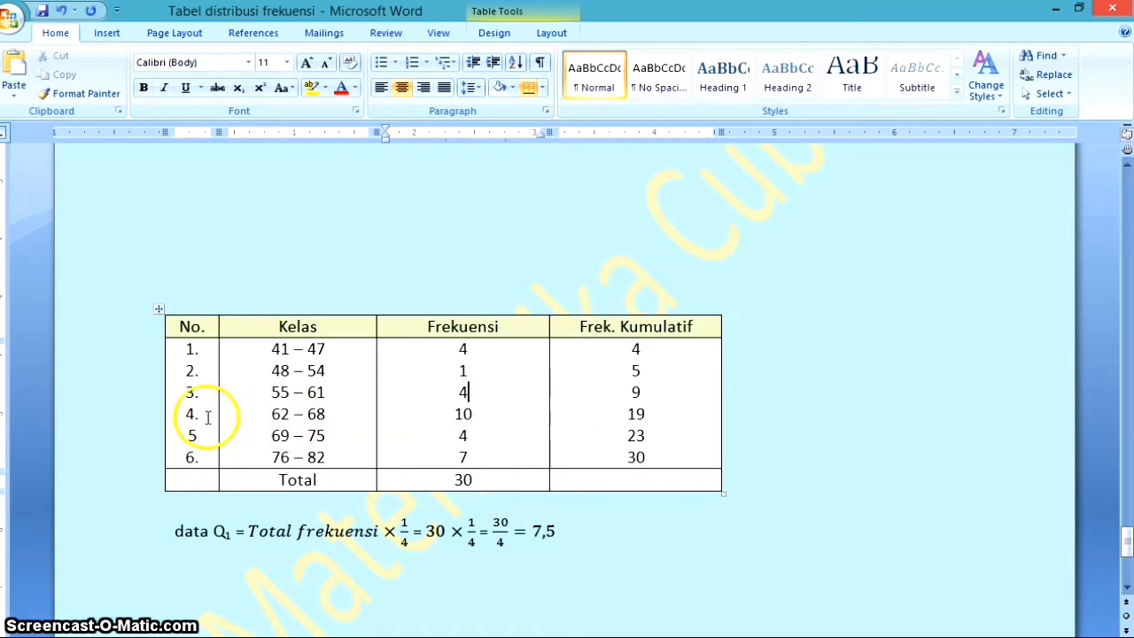
left_click(187, 392)
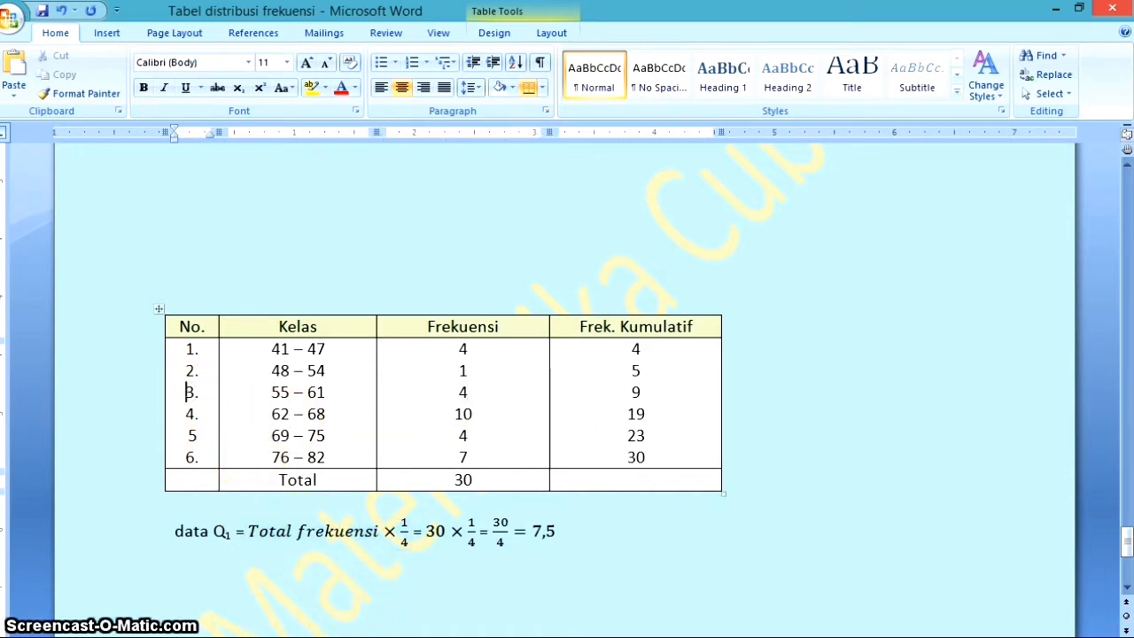
key("ctrl+v")
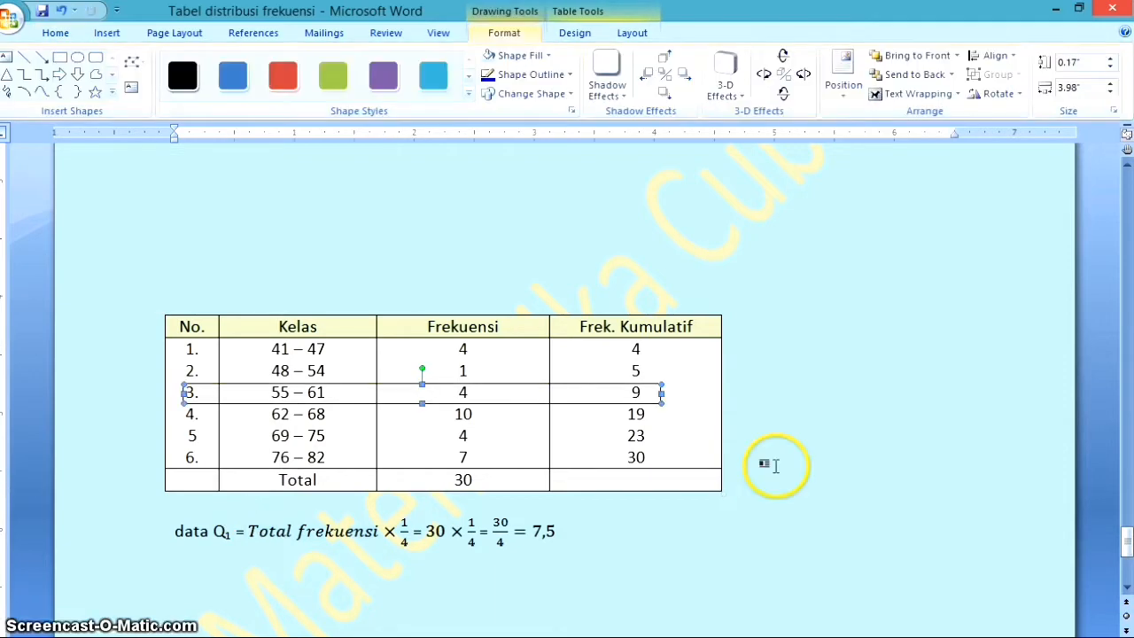
Below the data Q₁ line, write "Q₁ = Tepi bawah data kelas Q₁ +" followed by an equation holding an empty stacked fraction in parentheses
scroll(712, 404, "down", 1)
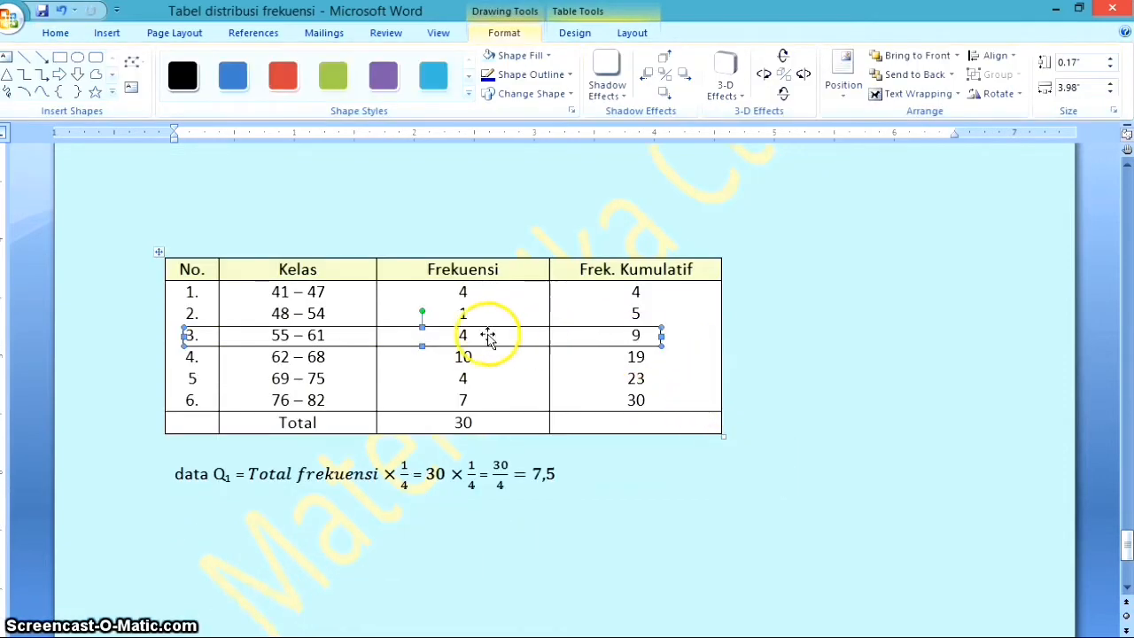
left_click(615, 480)
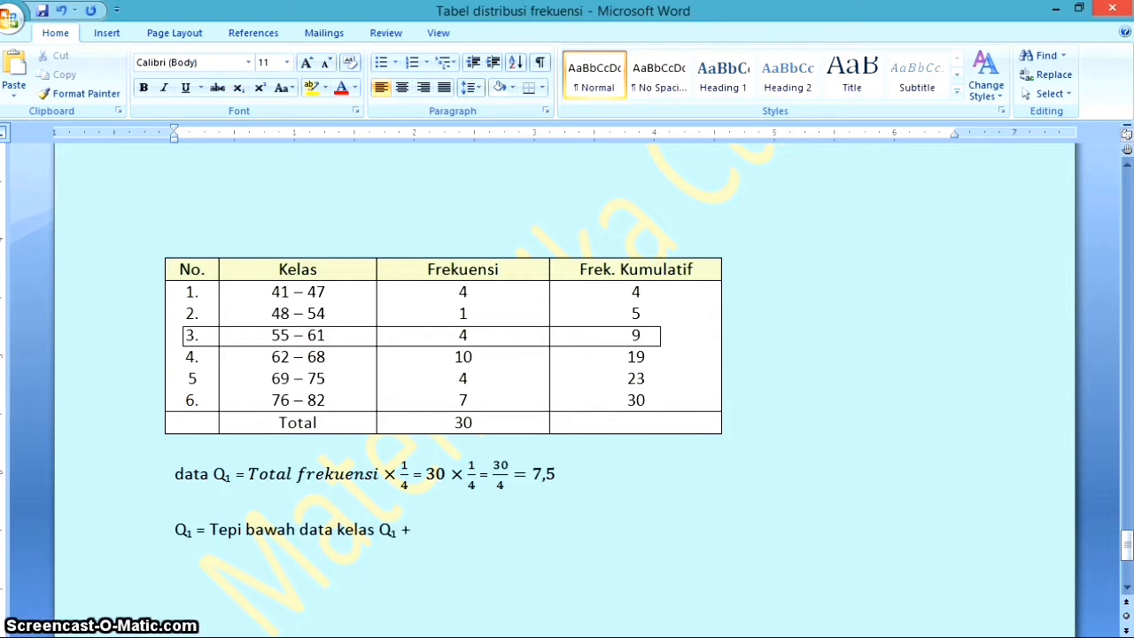
key("alt+equal")
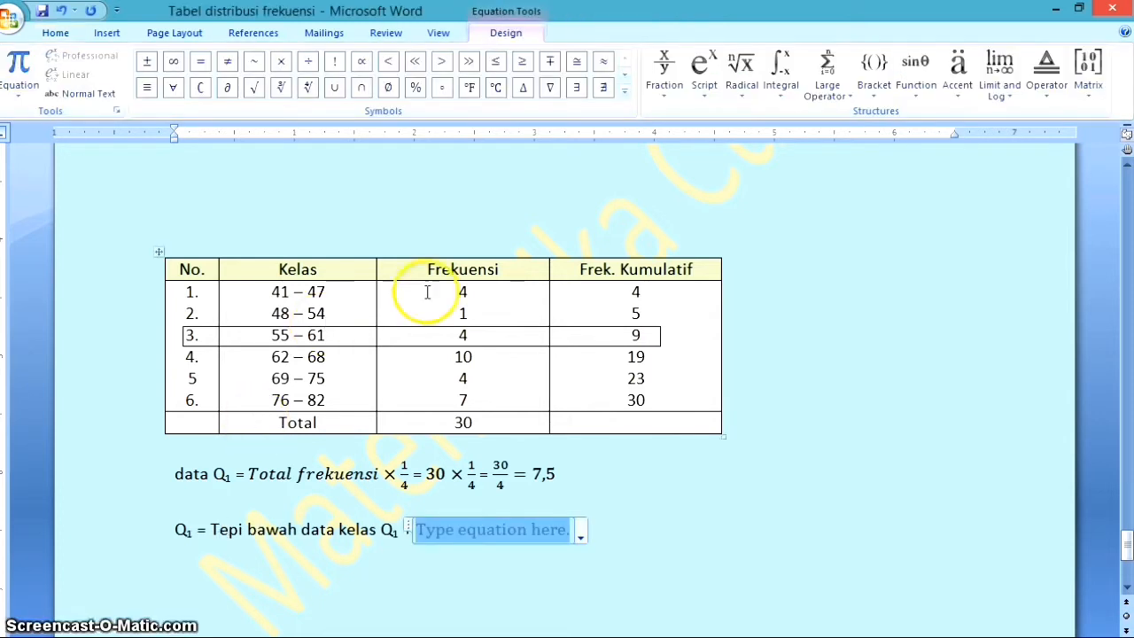
left_click(873, 67)
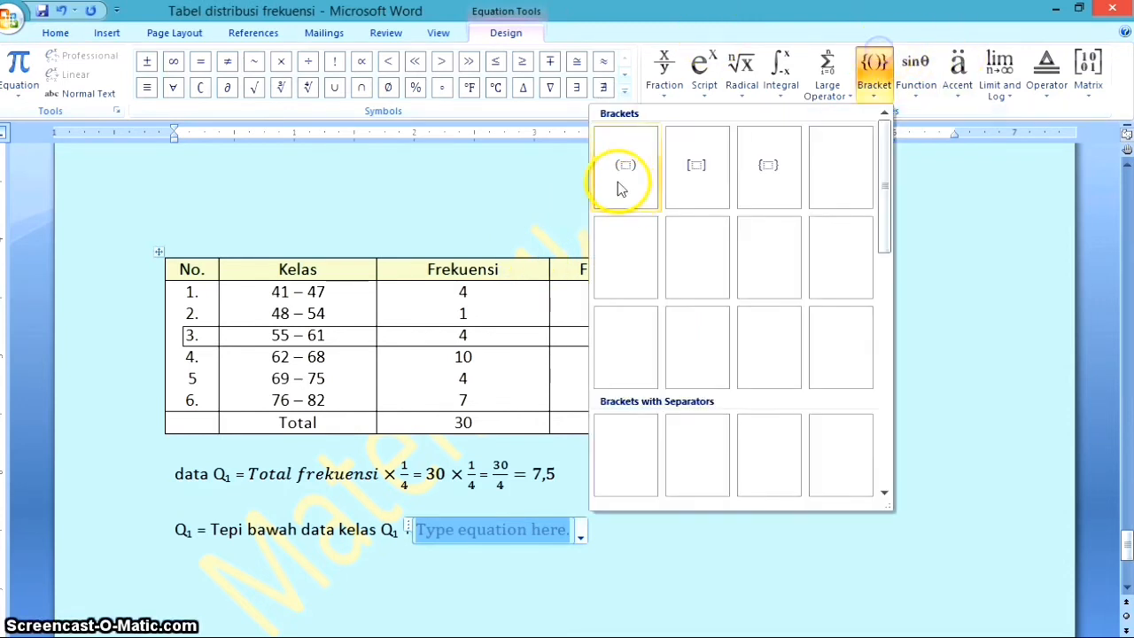
left_click(621, 164)
left_click(432, 529)
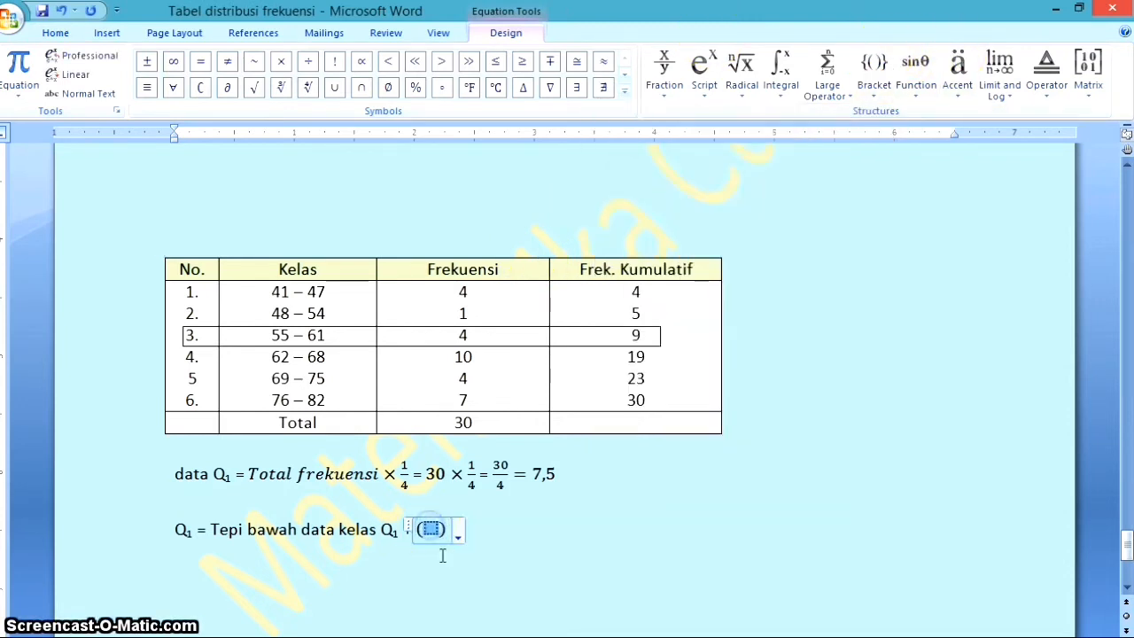
left_click(663, 58)
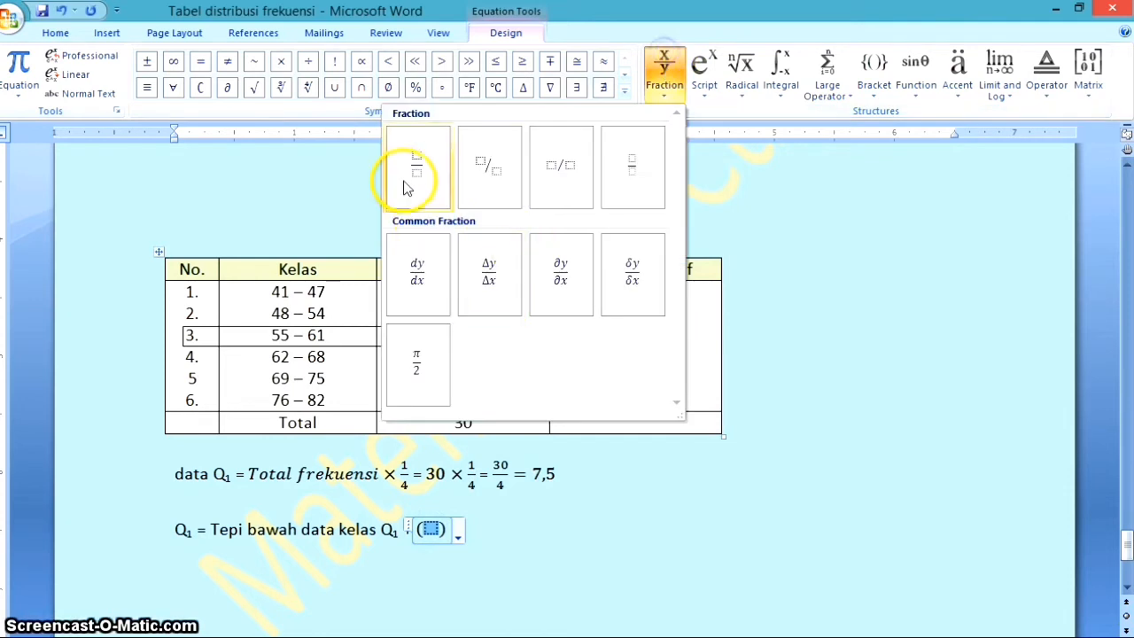
left_click(404, 175)
left_click(430, 527)
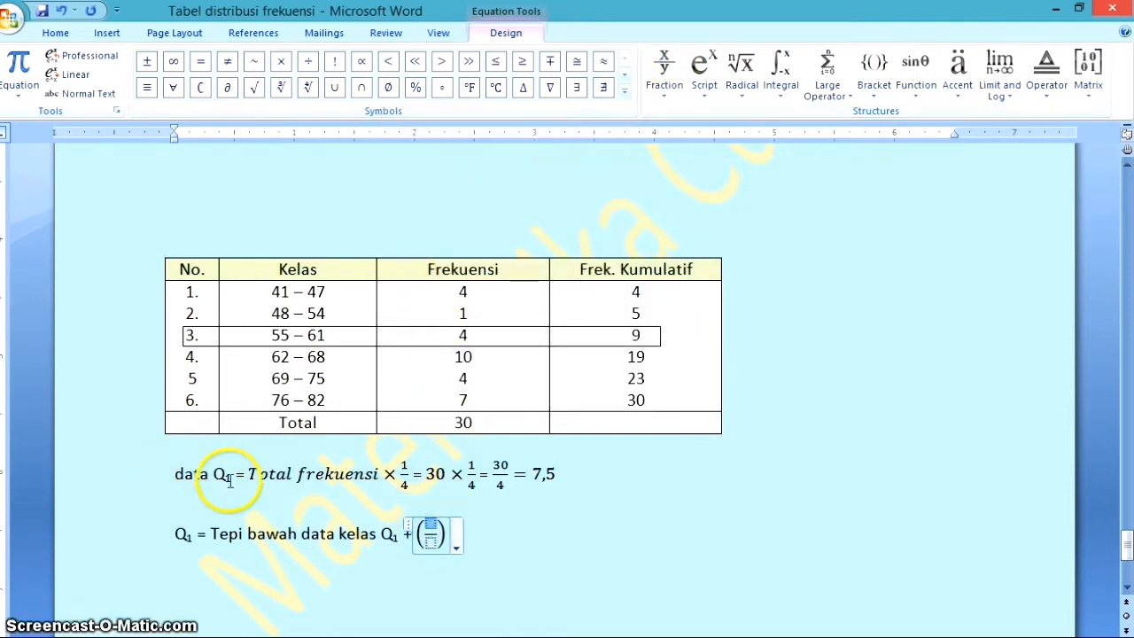
Enter "data Q₁ −" in the numerator of the fraction, with the 1 as a subscript of Q
type("data")
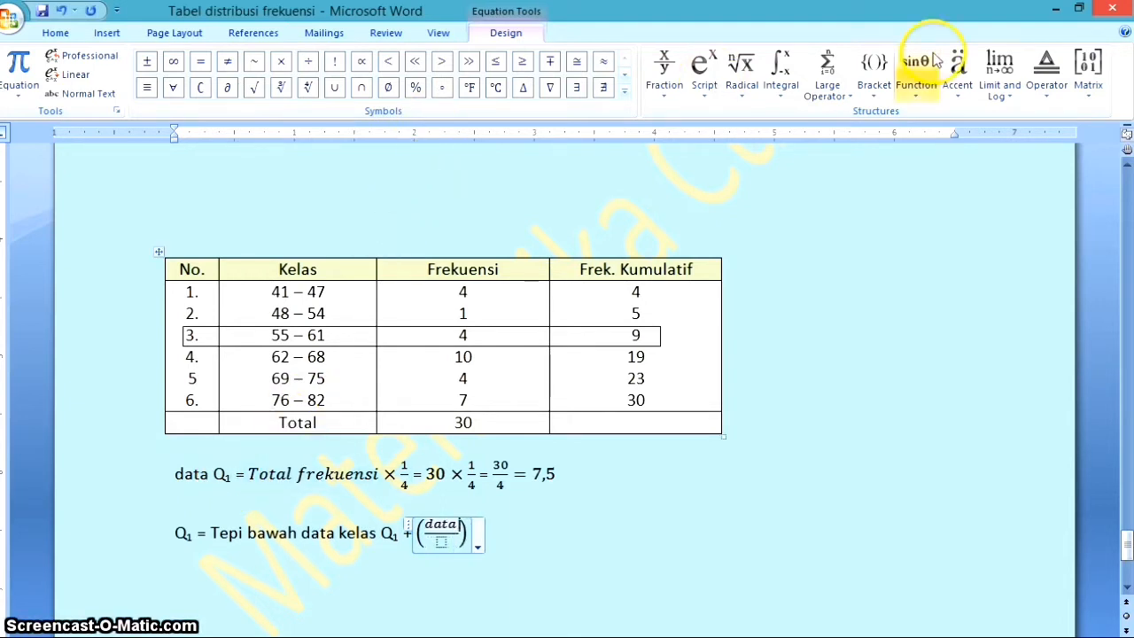
left_click(718, 63)
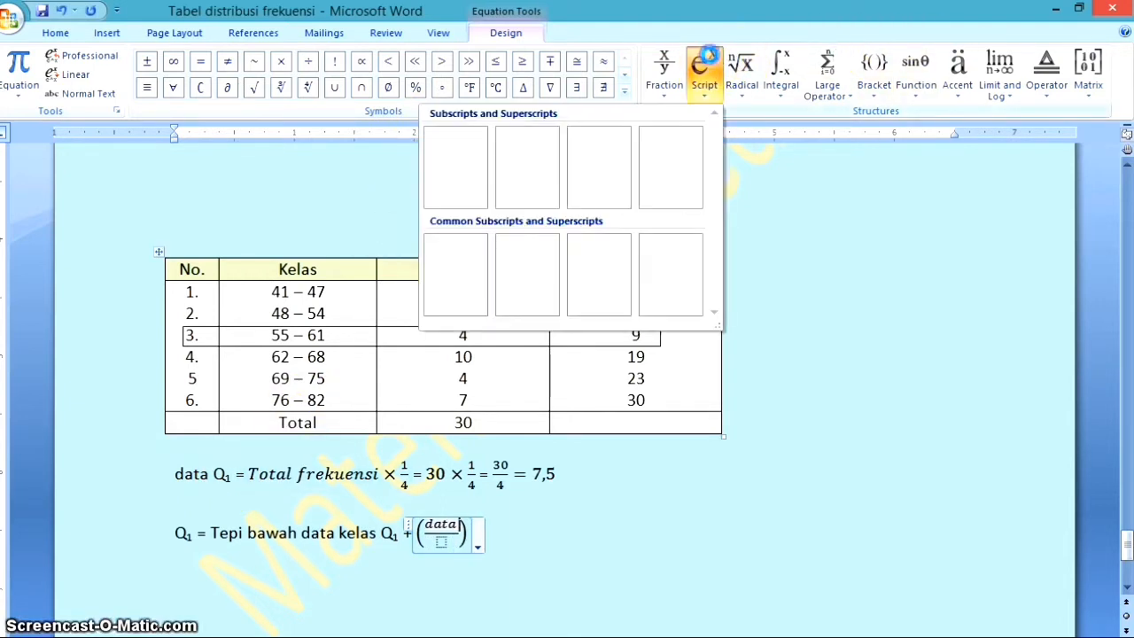
left_click(499, 162)
left_click(465, 525)
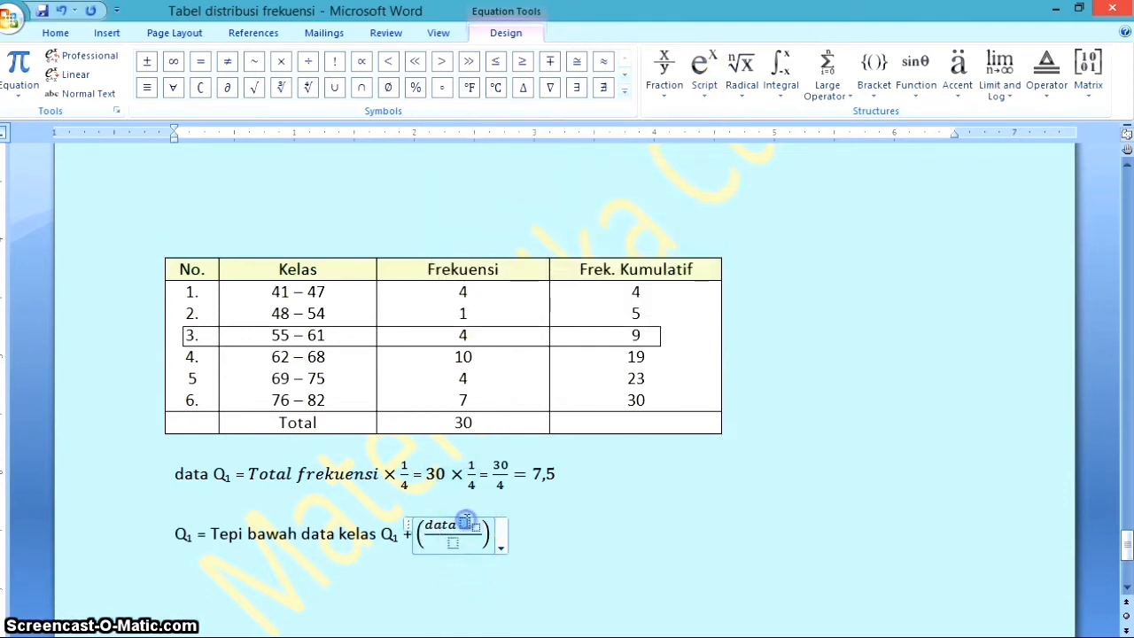
type("Q")
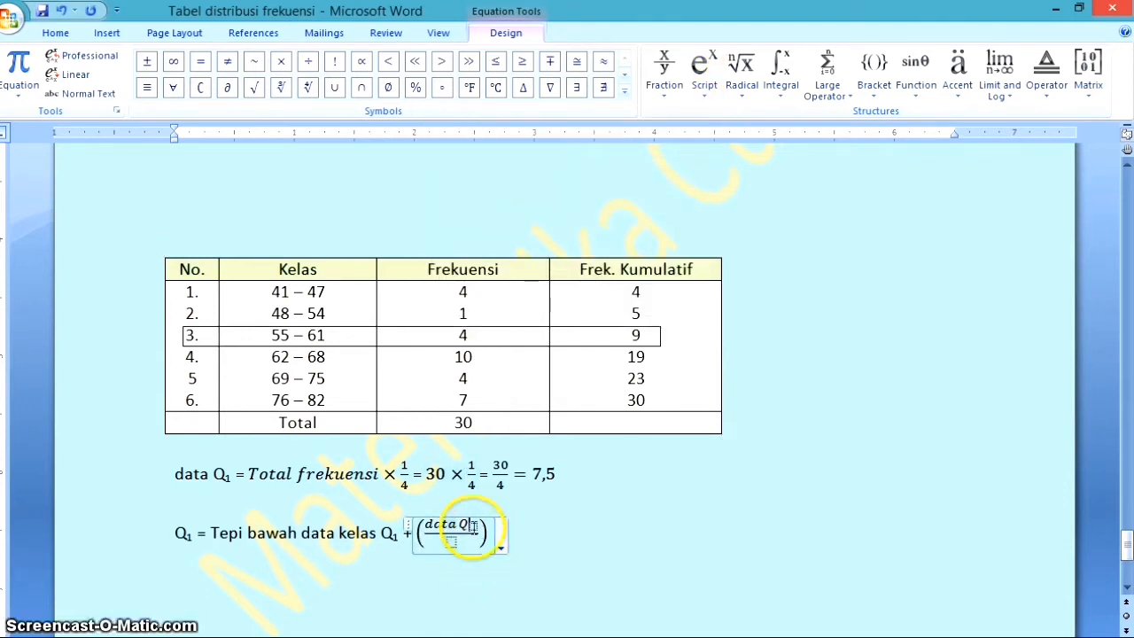
left_click(473, 528)
type("1")
left_click(480, 525)
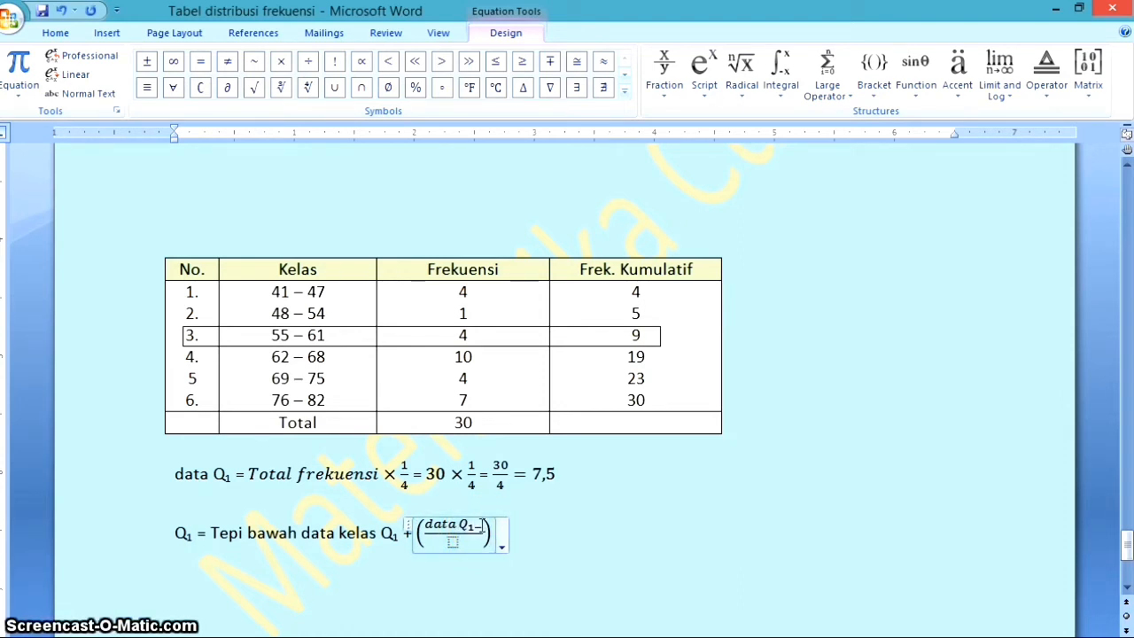
left_click(508, 528)
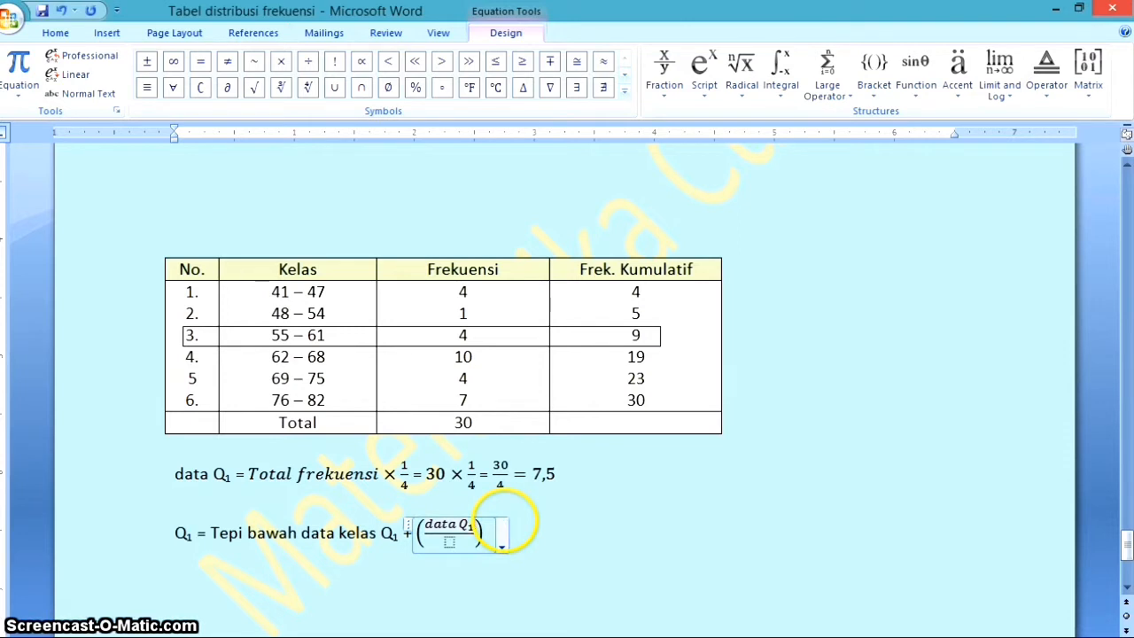
type("-")
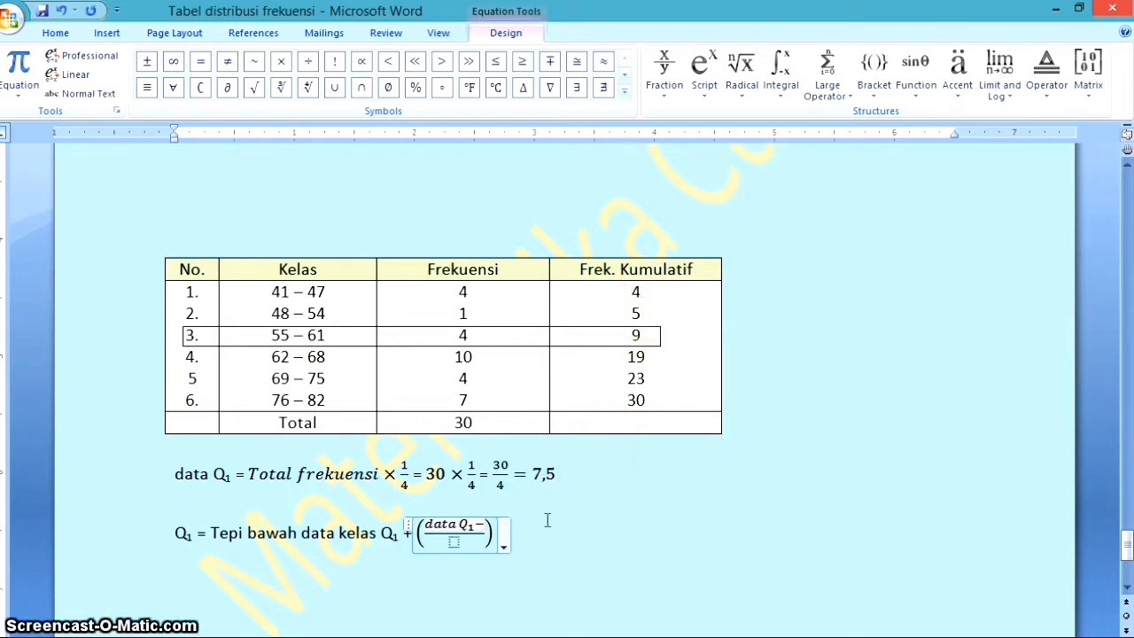
Complete the numerator after the minus sign with "Frek.Kumulatif sblm Q₁", using a subscript 1
type("ek")
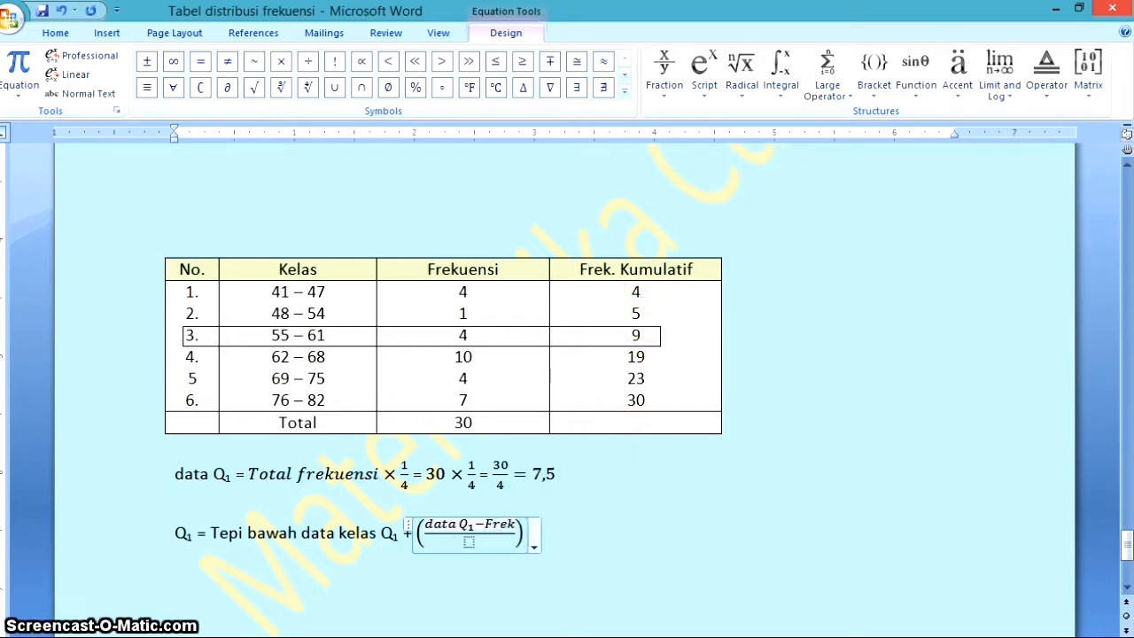
type(".Kumulati")
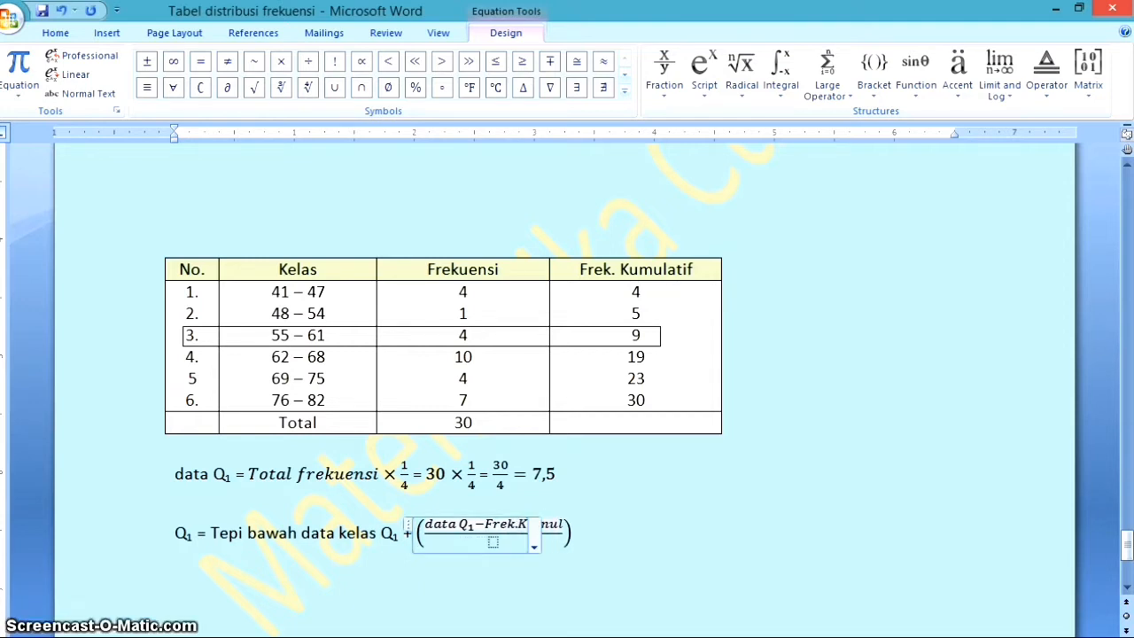
type("f")
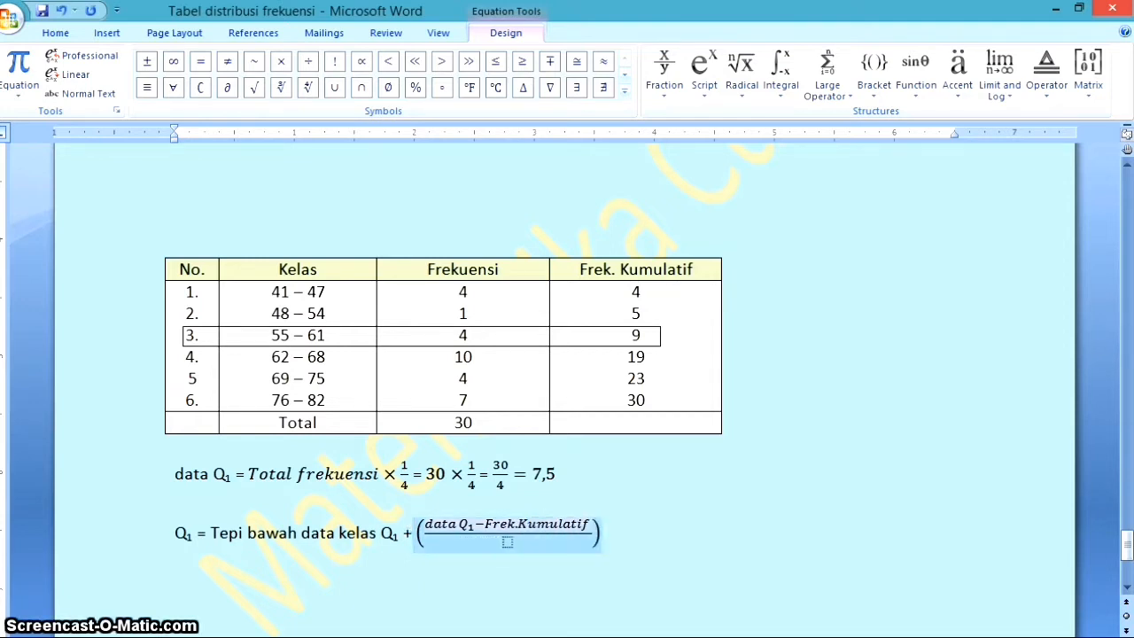
type(" sblm")
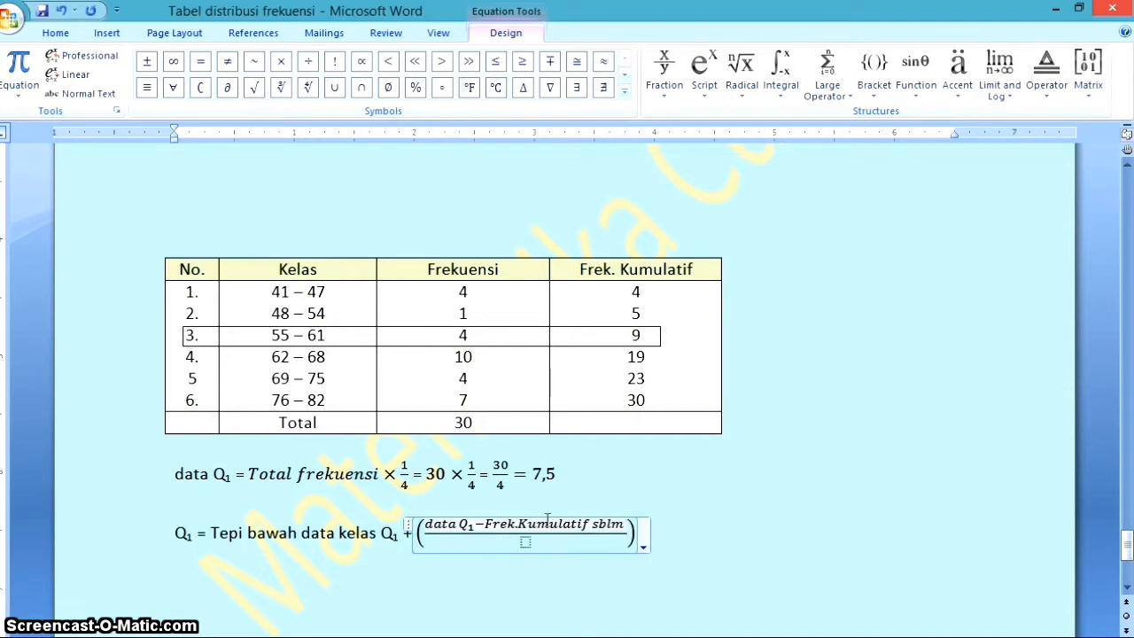
left_click(702, 69)
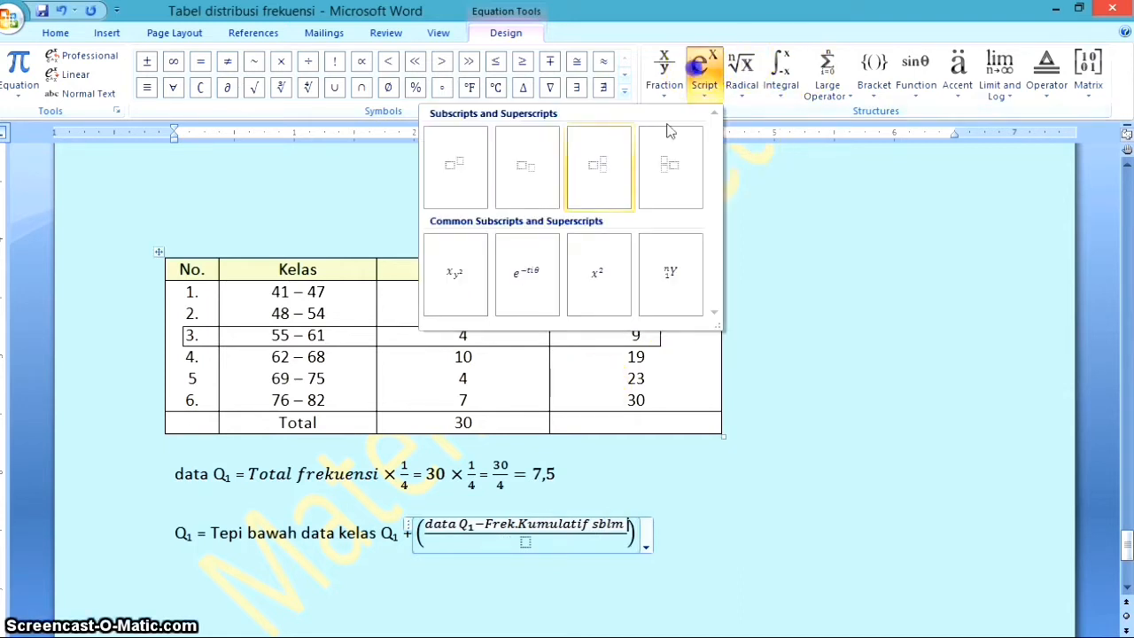
left_click(511, 180)
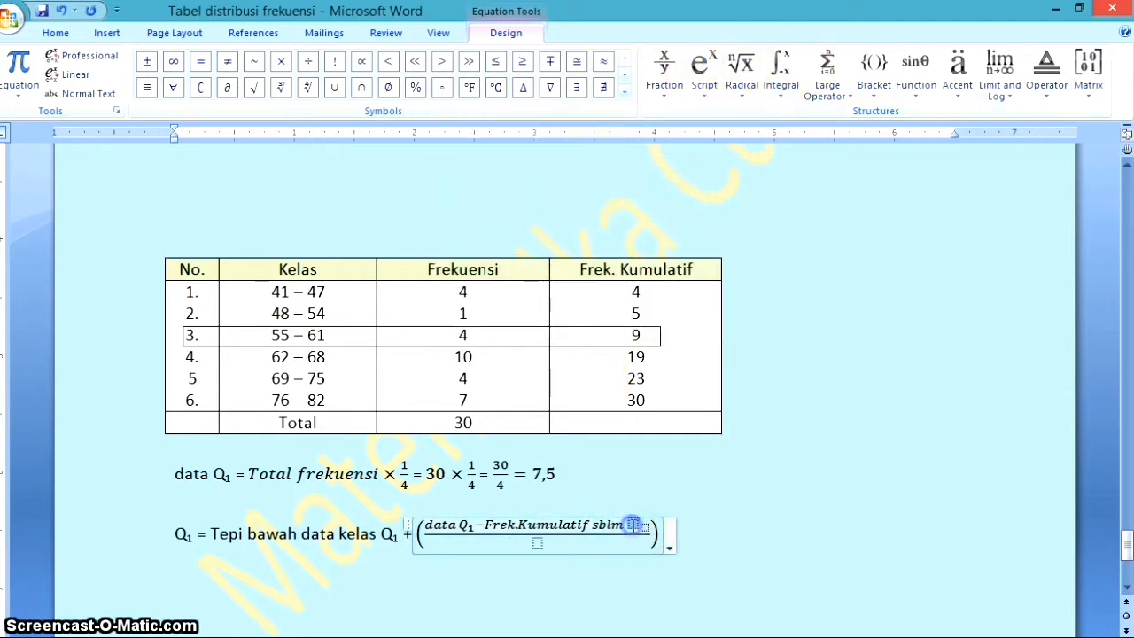
type("Q")
left_click(642, 528)
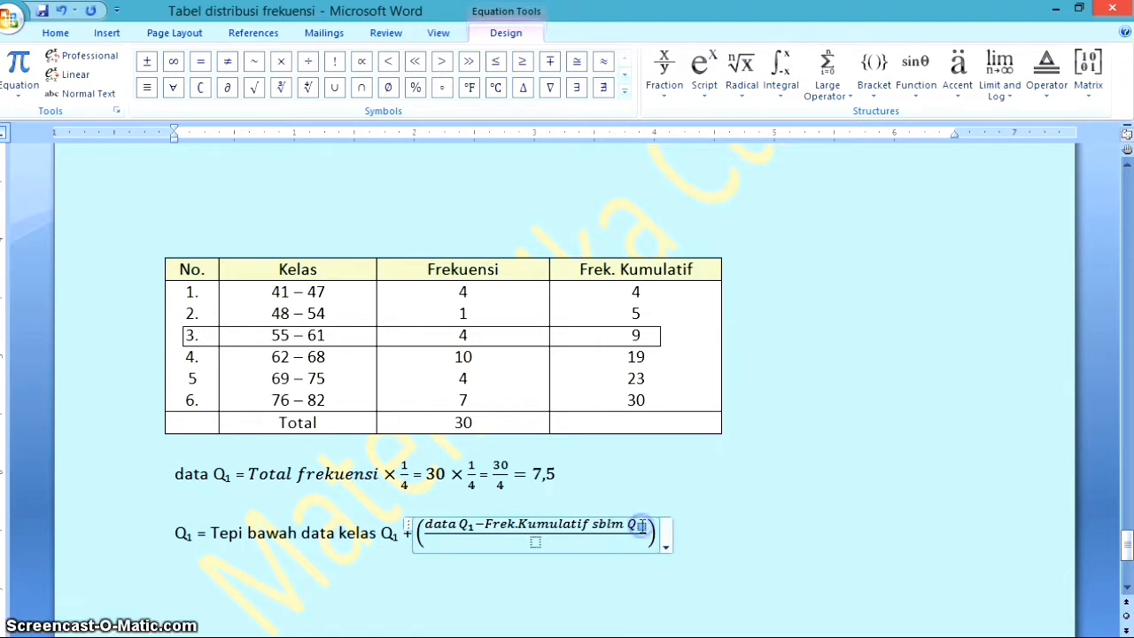
type("1")
Fill the denominator of the fraction with "Frek Q₁", setting the 1 as a subscript
left_click(533, 542)
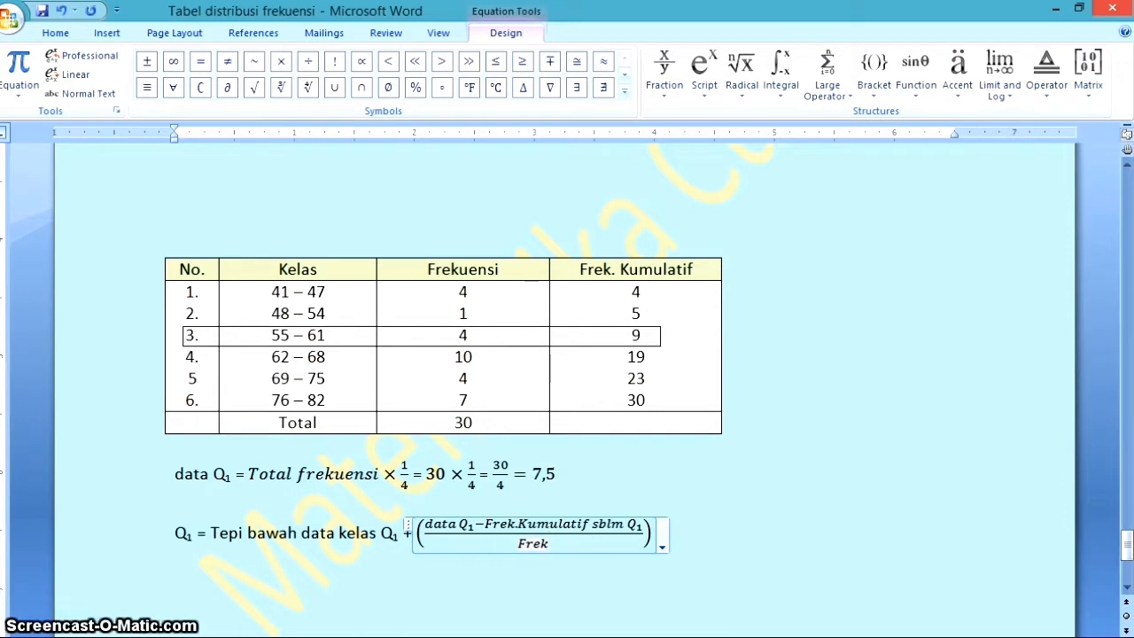
type("Q")
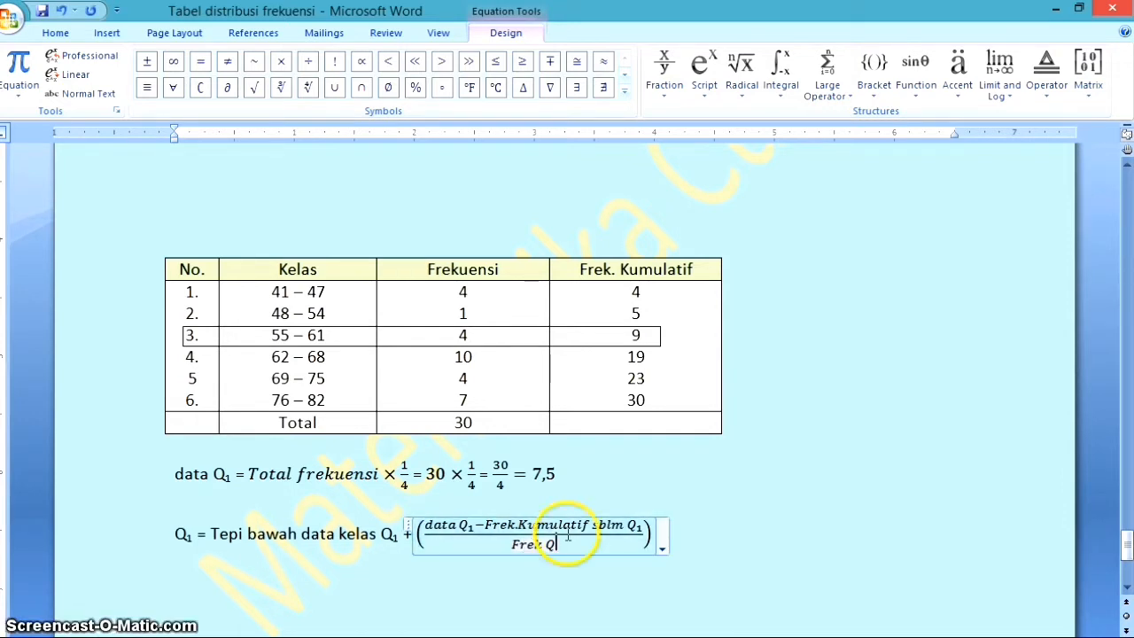
left_click(704, 66)
left_click(534, 169)
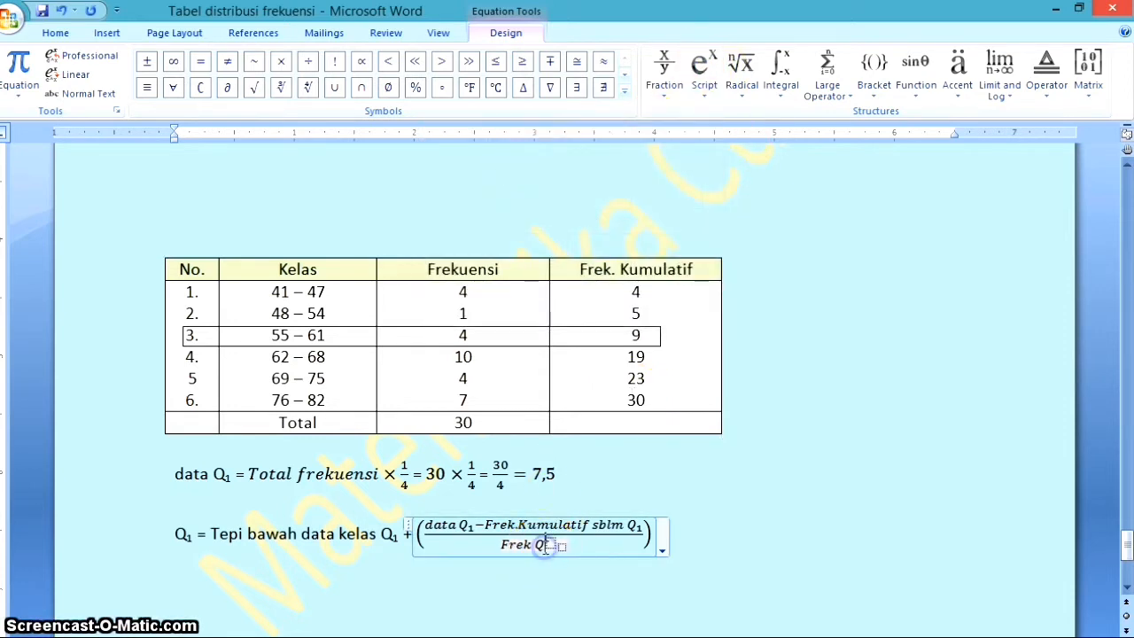
key("BackSpace")
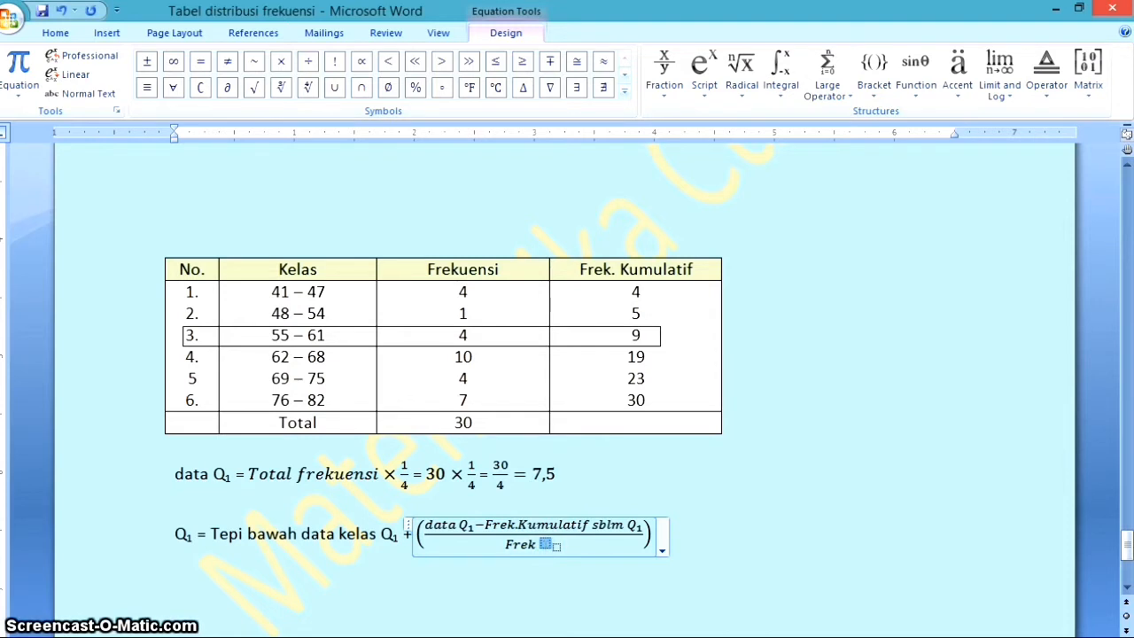
type("Q₁")
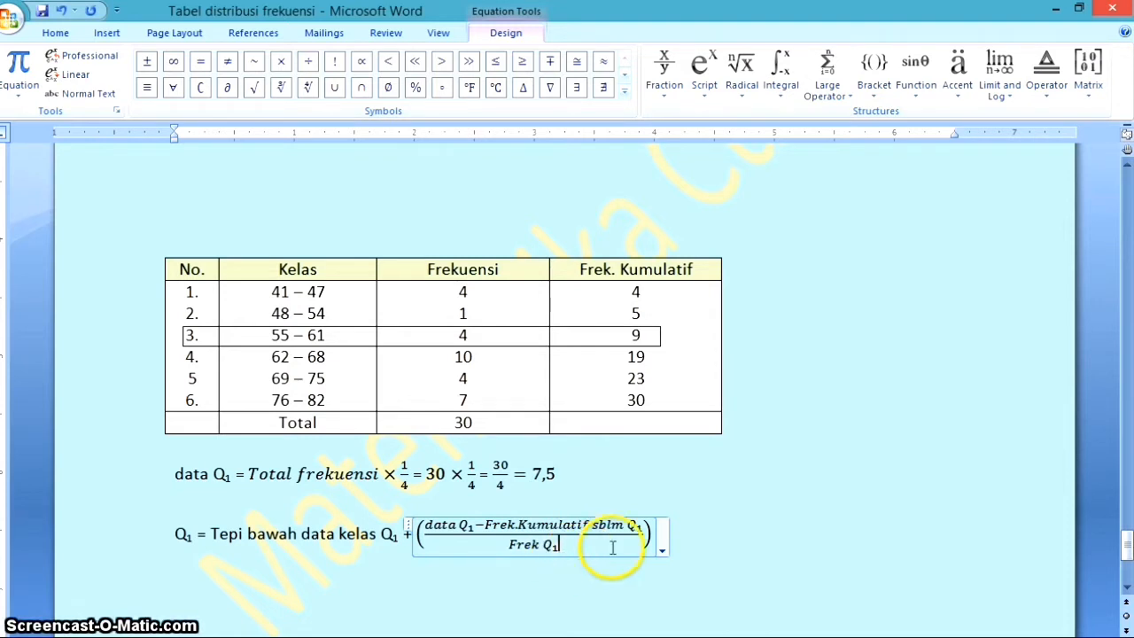
Complete the Q₁ formula by adding "× interval" after the bracketed fraction
left_click(651, 530)
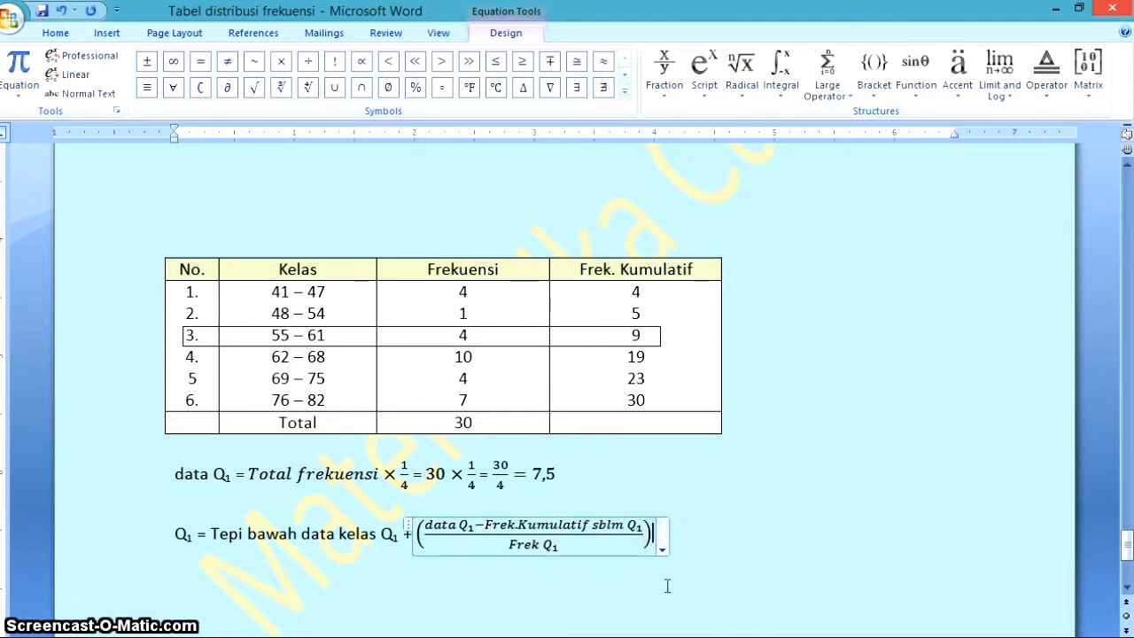
left_click(283, 62)
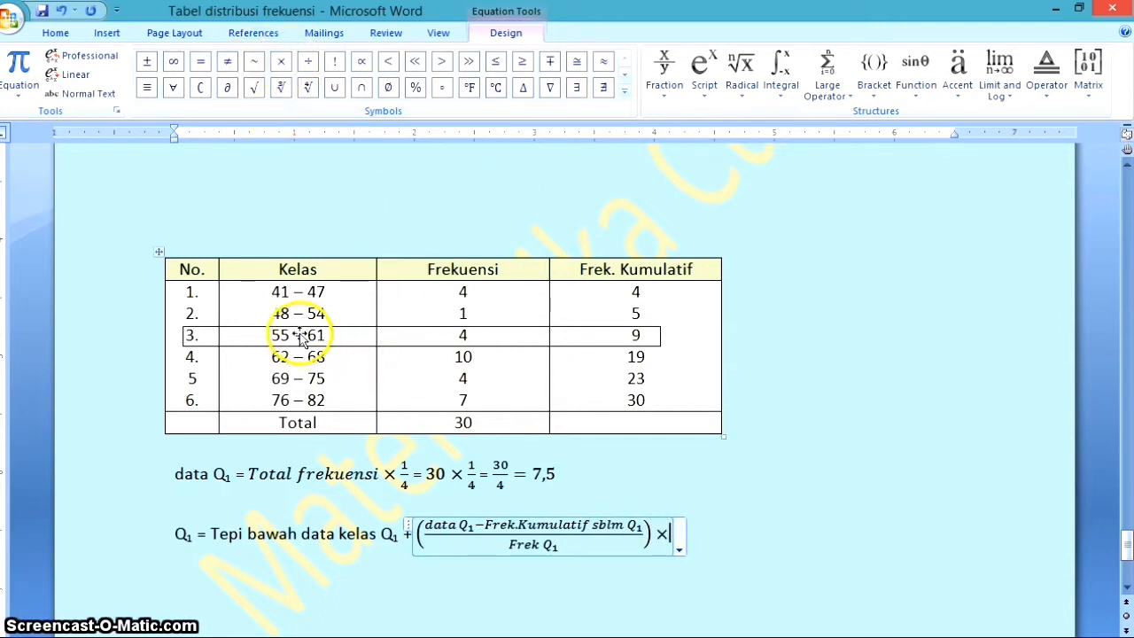
type("inter")
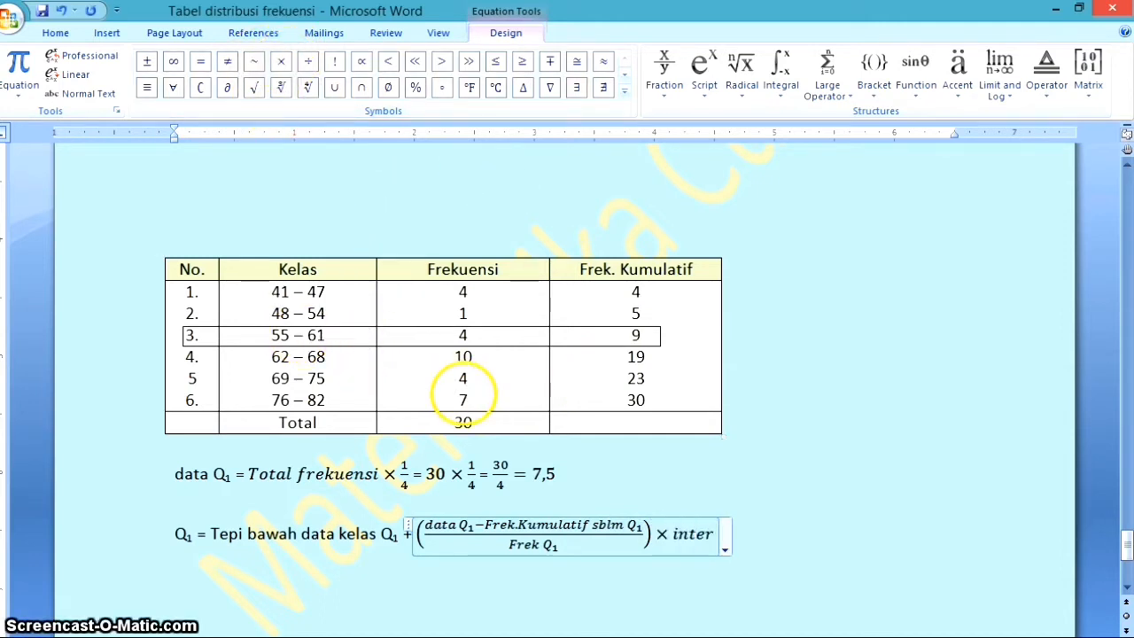
type("val")
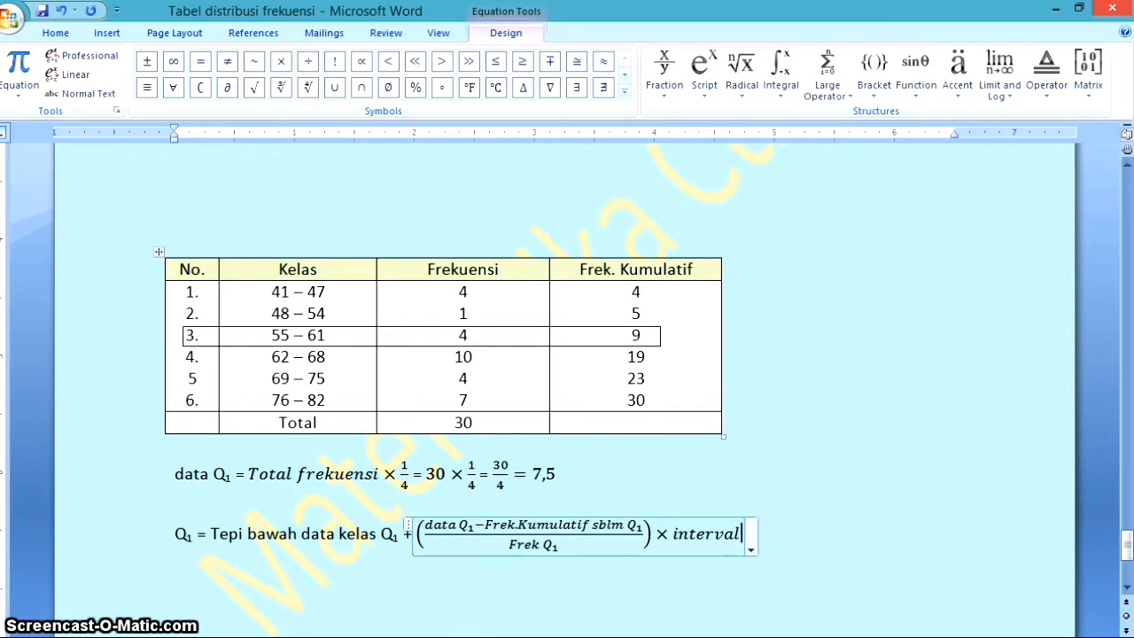
left_click(775, 535)
Start the substitution line below the formula with "= 54,5 +" as the lower boundary of the Q₁ class
key("Return")
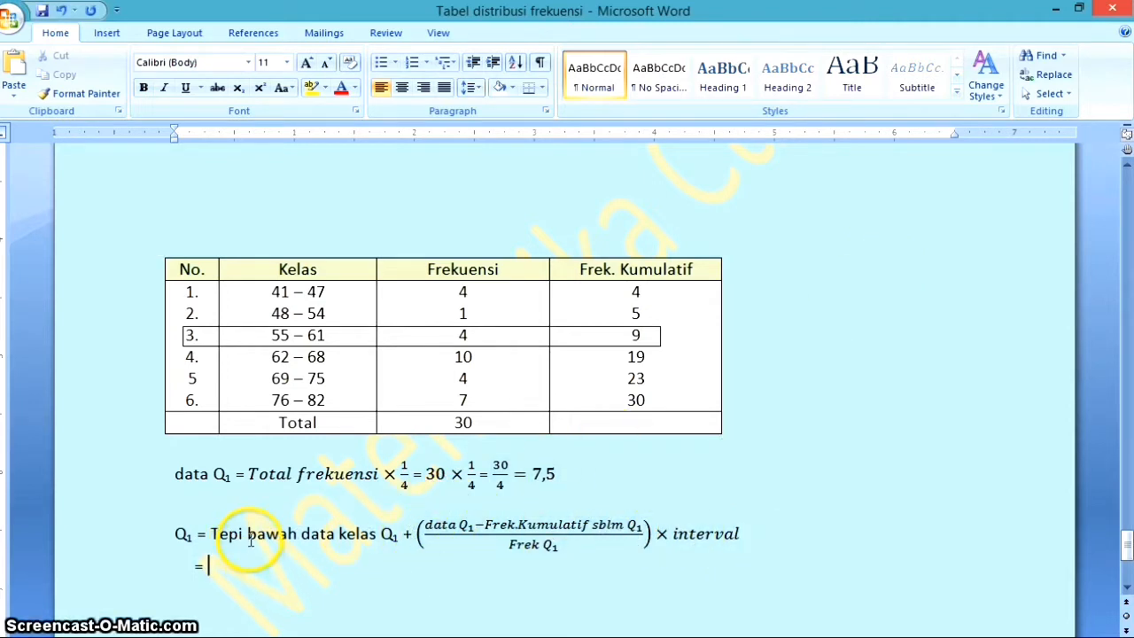
left_click(284, 337)
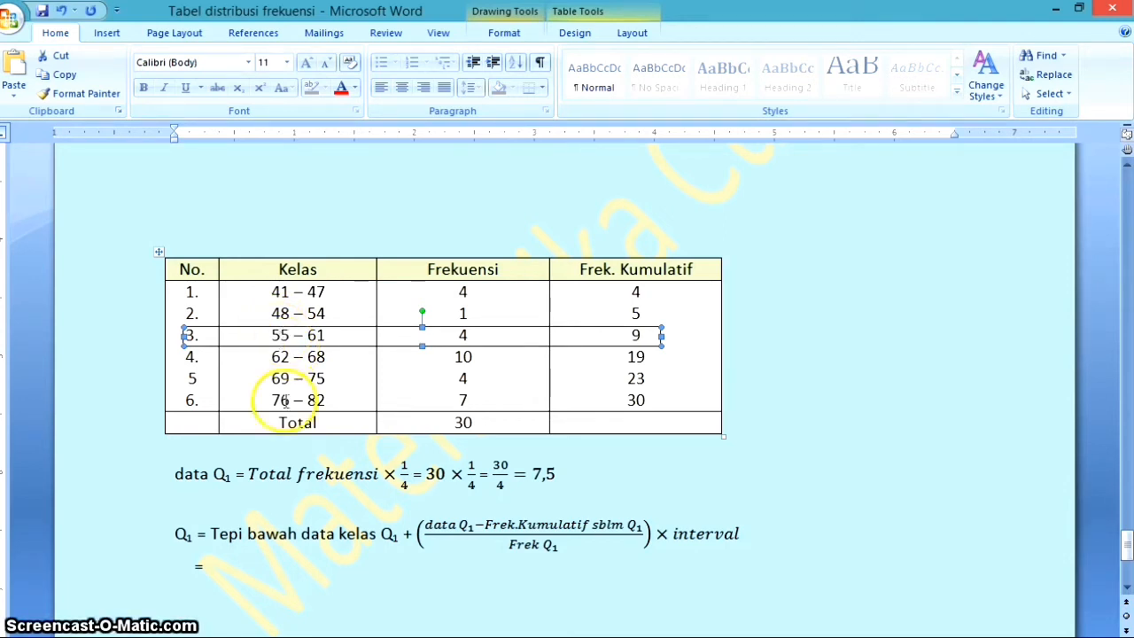
left_click(250, 565)
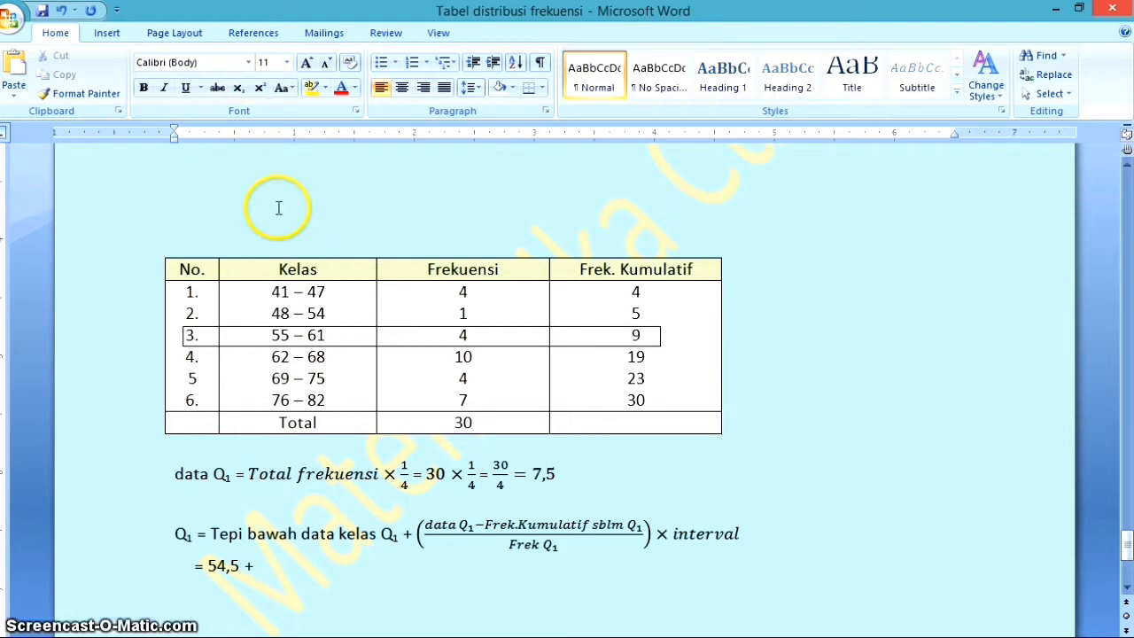
Insert an equation with a pair of parentheses after "= 54,5 +" and select the empty placeholder inside it
key("alt+equal")
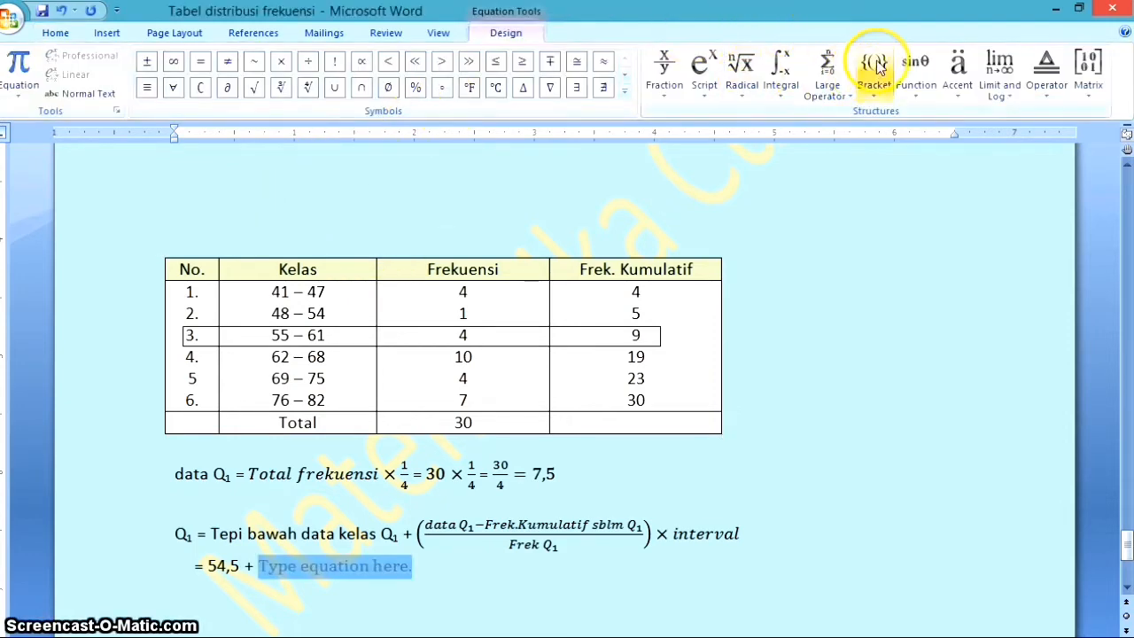
left_click(875, 67)
left_click(621, 157)
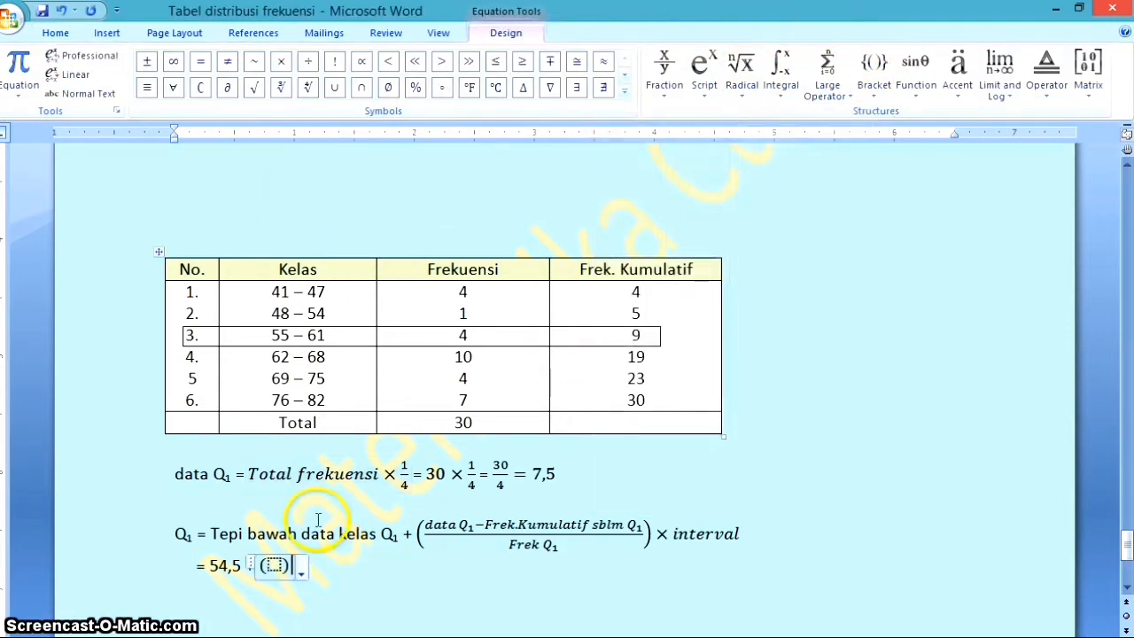
left_click(274, 565)
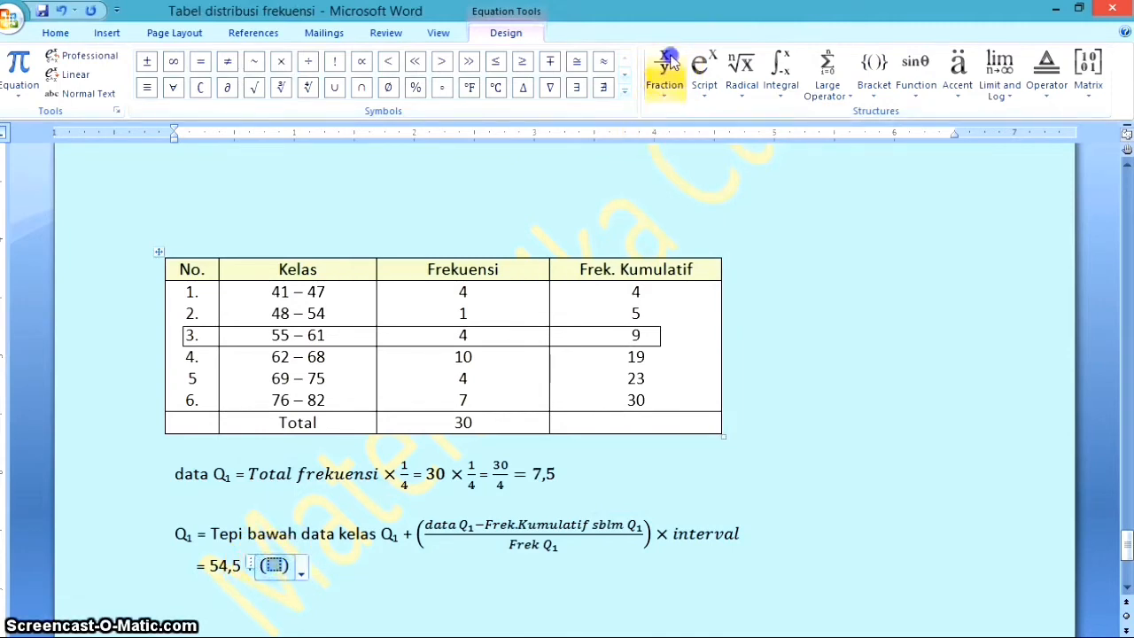
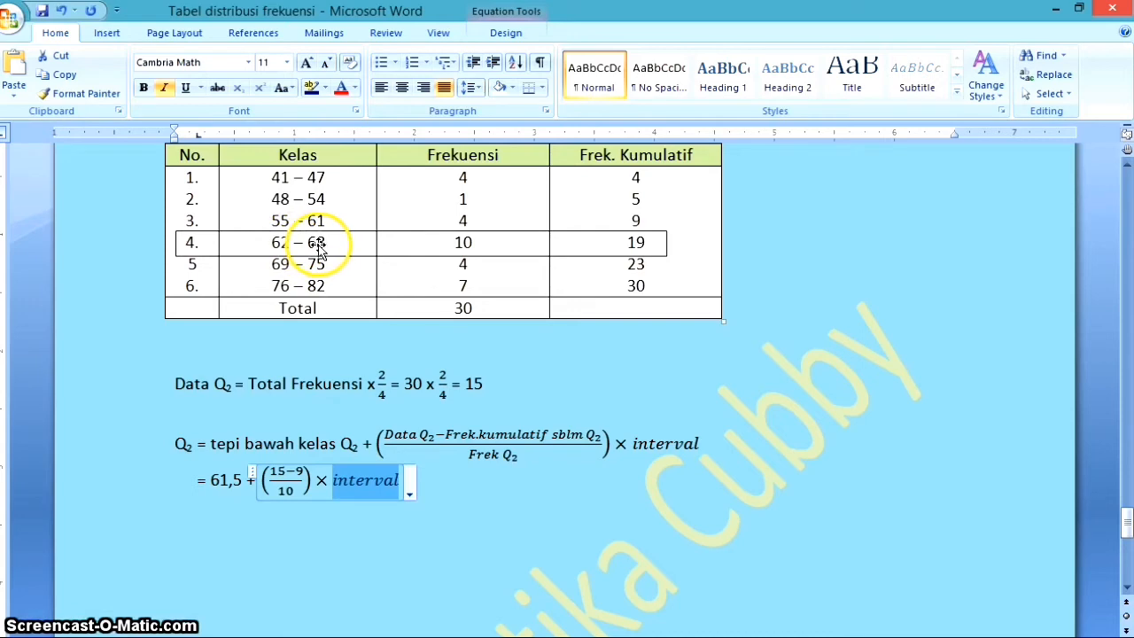
Replace "interval" with 7 in the Q₂ substitution and add the simplified line "= 61,5 + 6/10 × 7" below it, with 6/10 as a fraction
type("7")
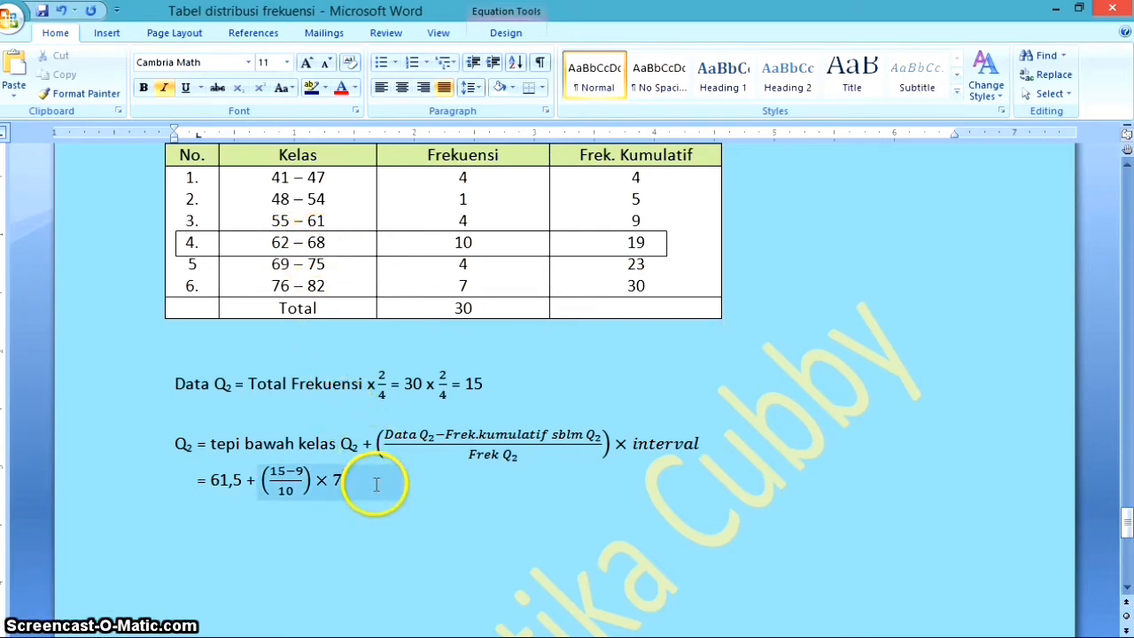
key("Return")
type("=")
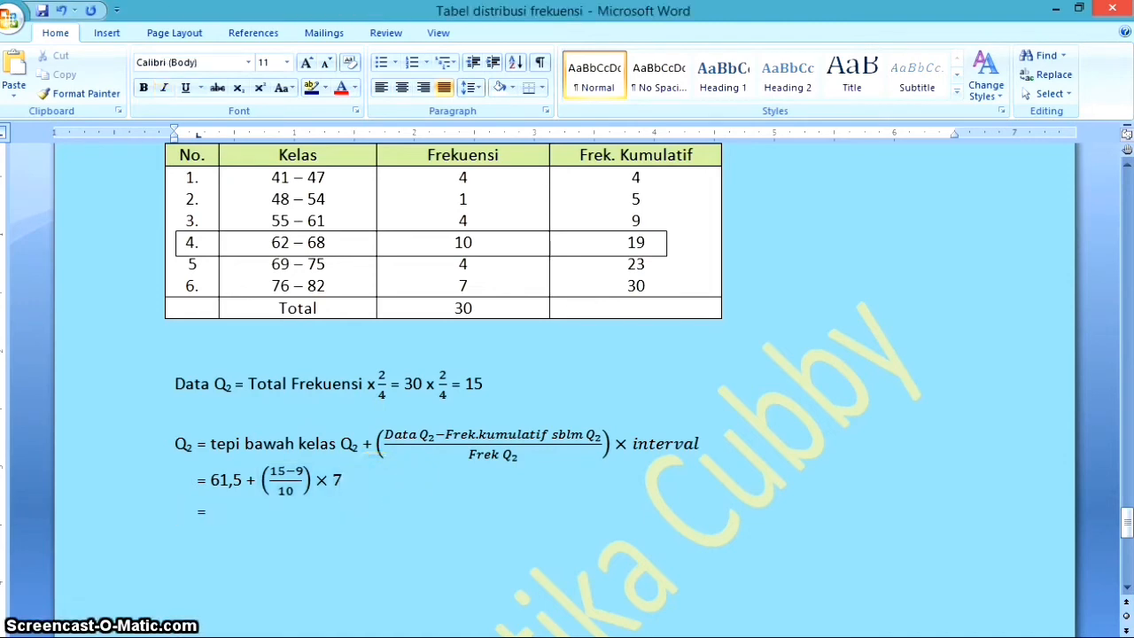
type(" 61,5")
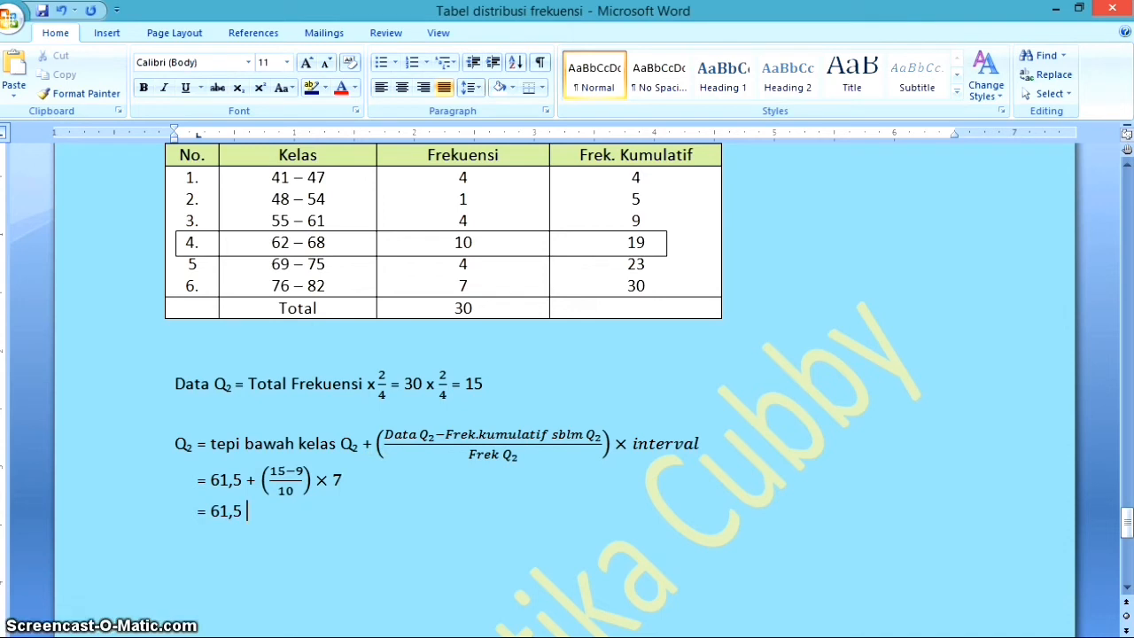
type(" +")
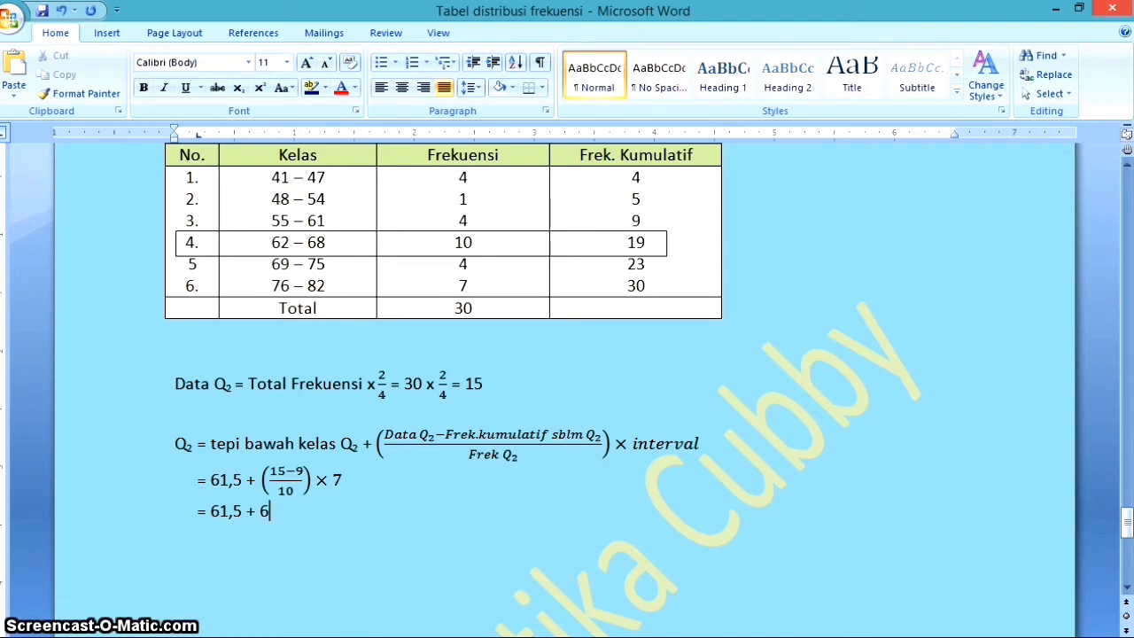
key("alt+equal")
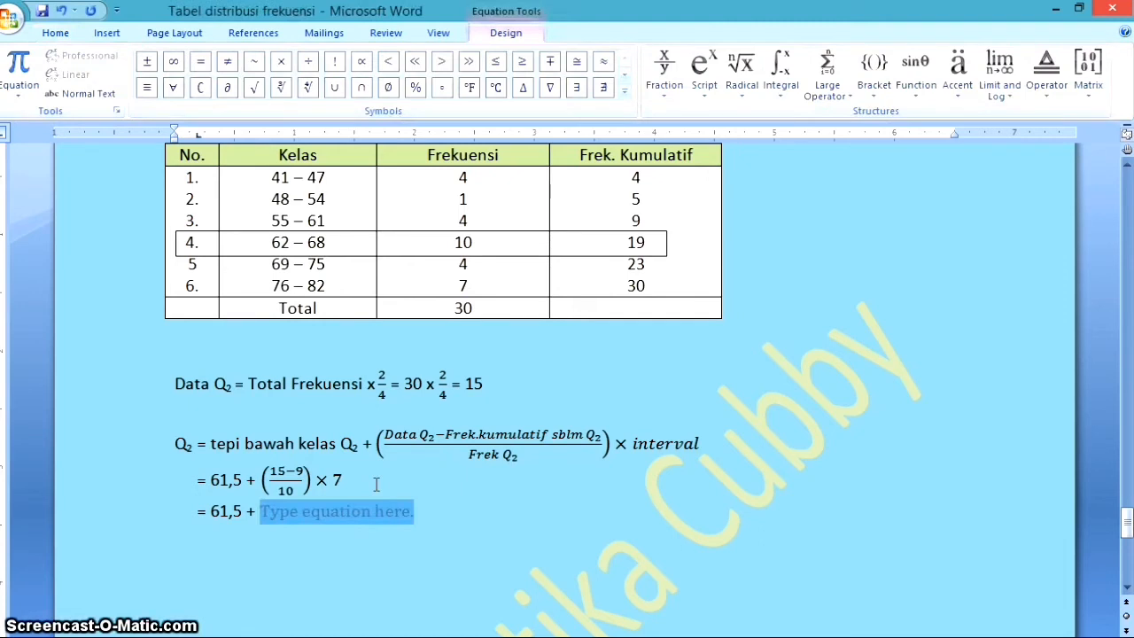
type("6/10")
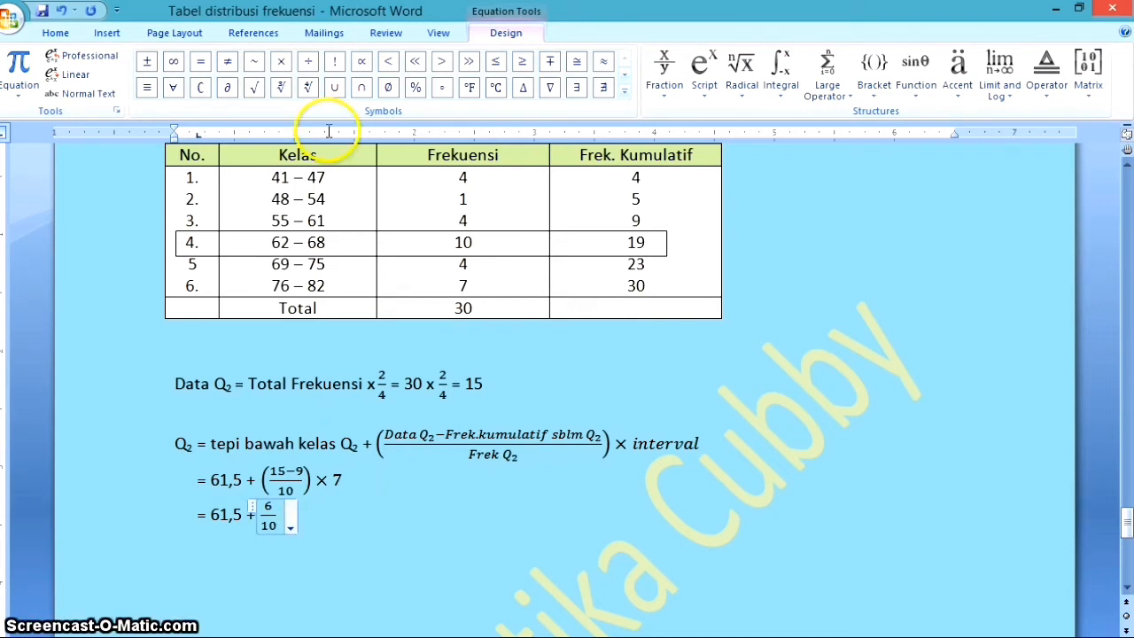
left_click(281, 61)
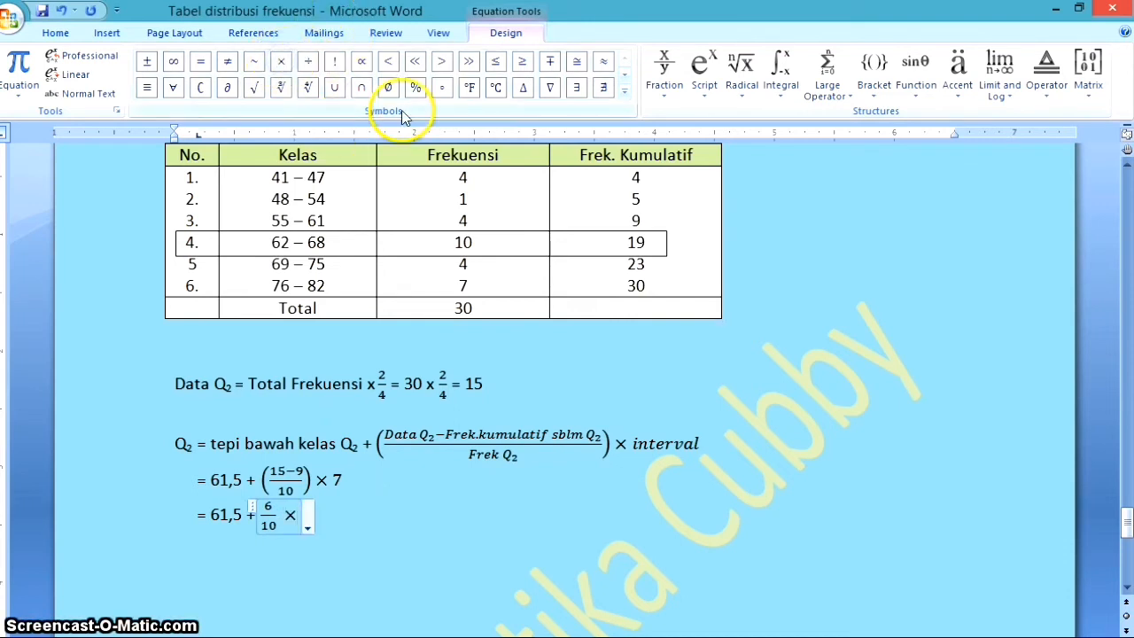
type("7")
key("Right")
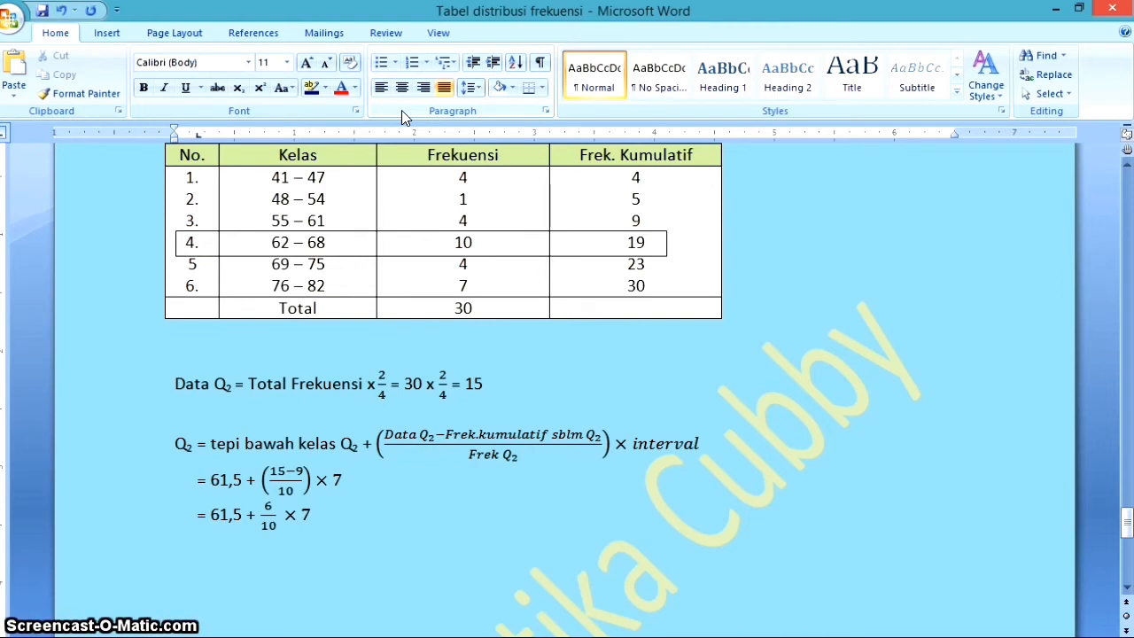
Add the next calculation line "= 61,5 + 4,2" to the Q₂ working
type("= 6,5")
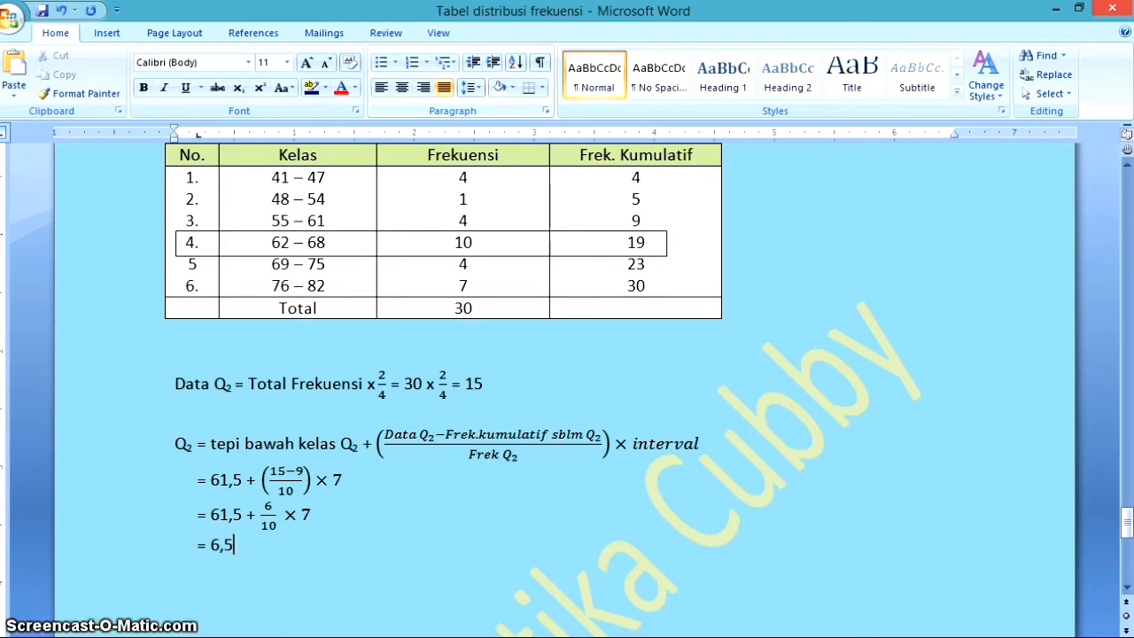
key("BackSpace")
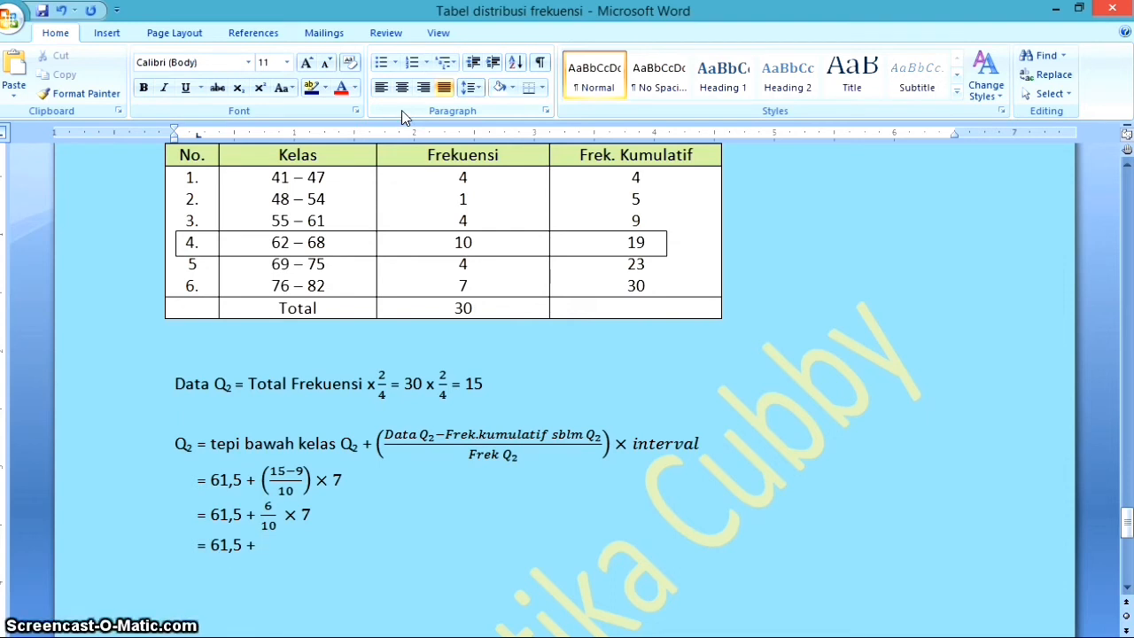
type("4,")
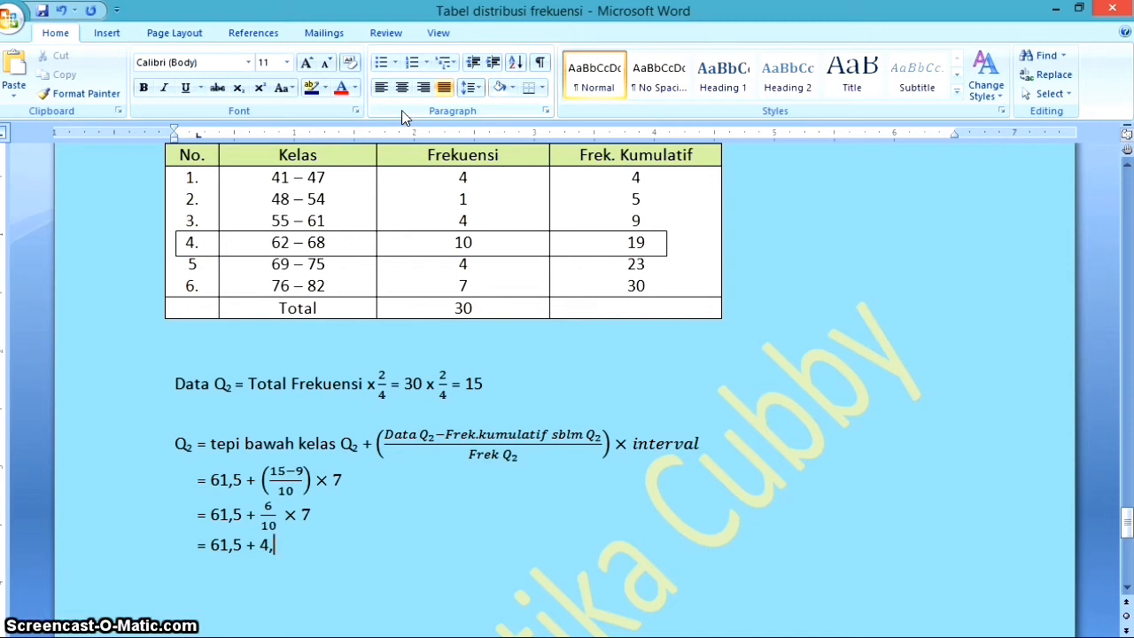
type("2")
Finish the Q₂ calculation with the result line "= 65,7"
key("Return")
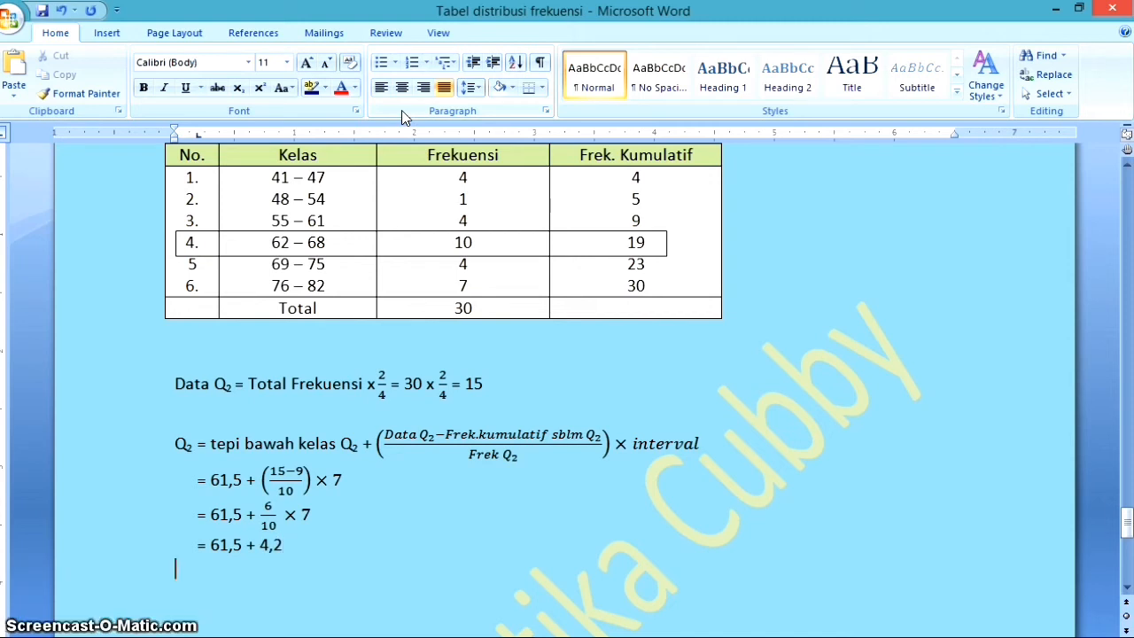
key("Tab")
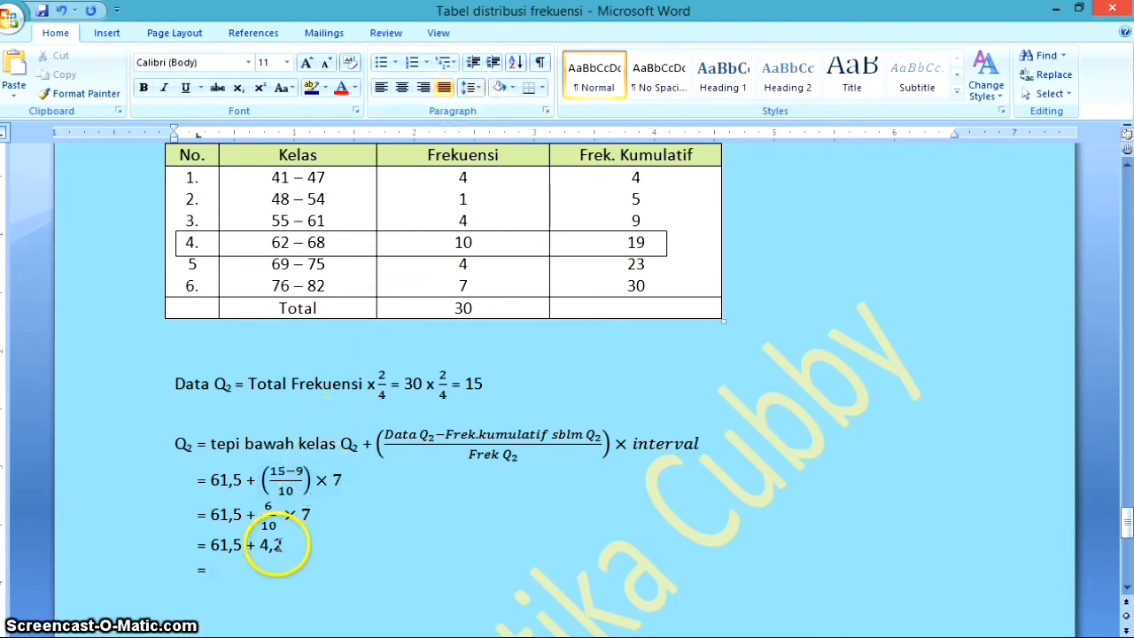
double_click(270, 545)
left_click(229, 546)
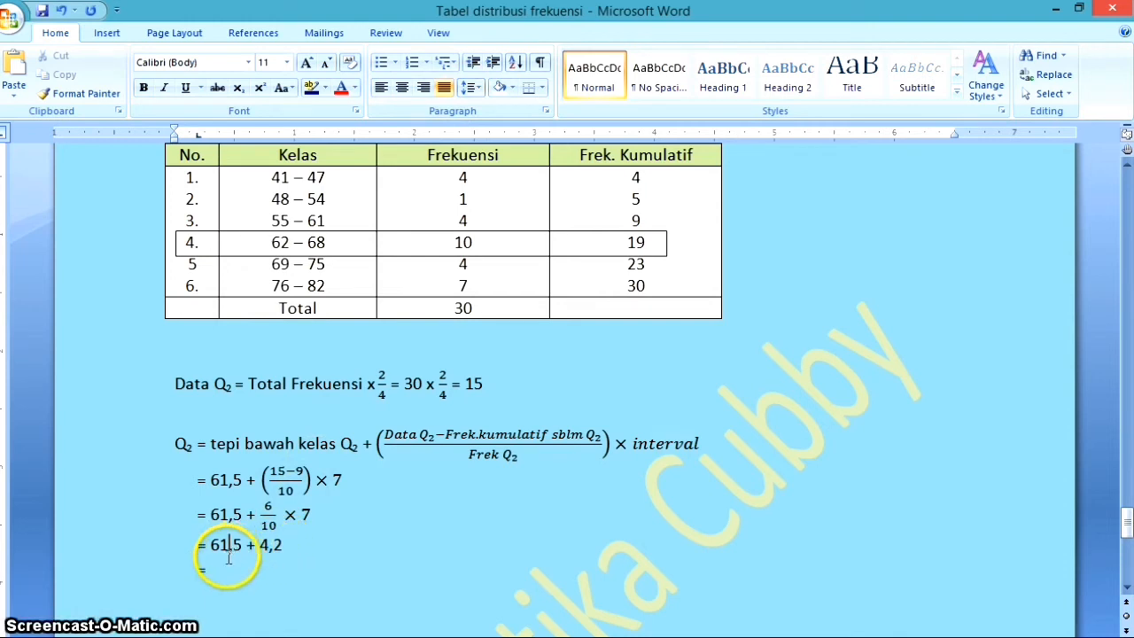
left_click(223, 565)
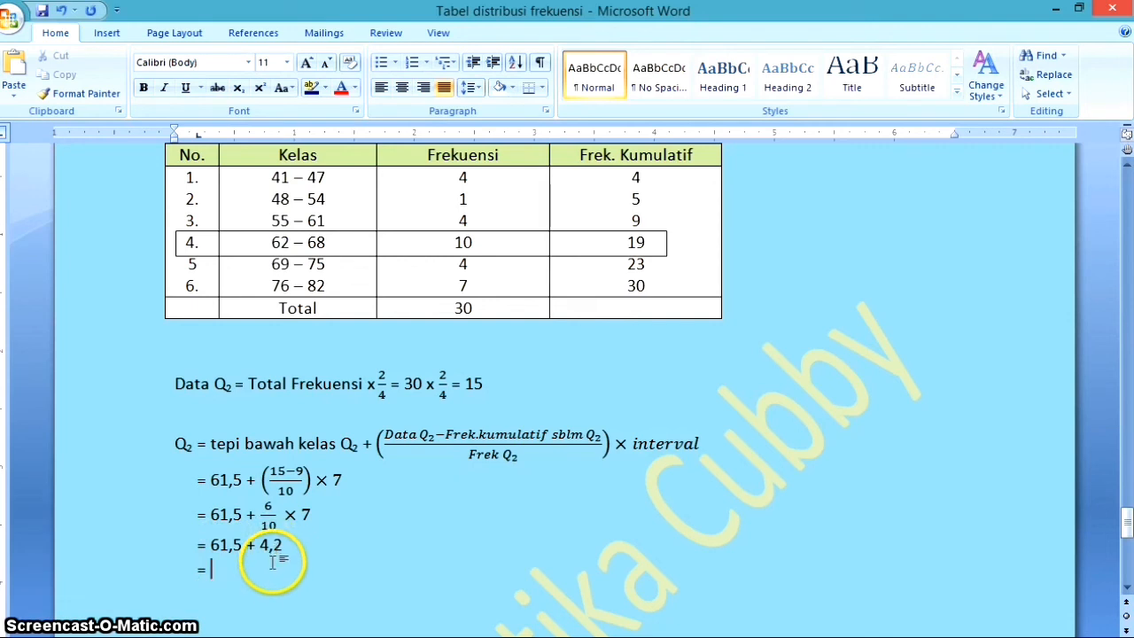
type("65,7")
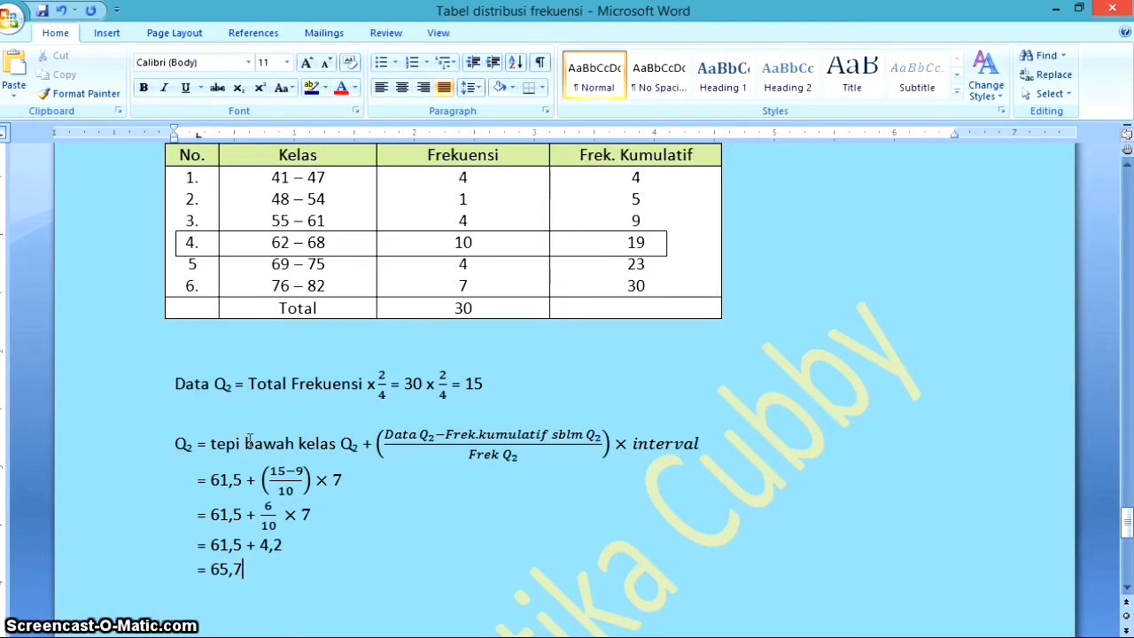
Review the frequency table and the Q₂ working, from the "Data Q₂" line down to the final result
scroll(363, 487, "up", 4)
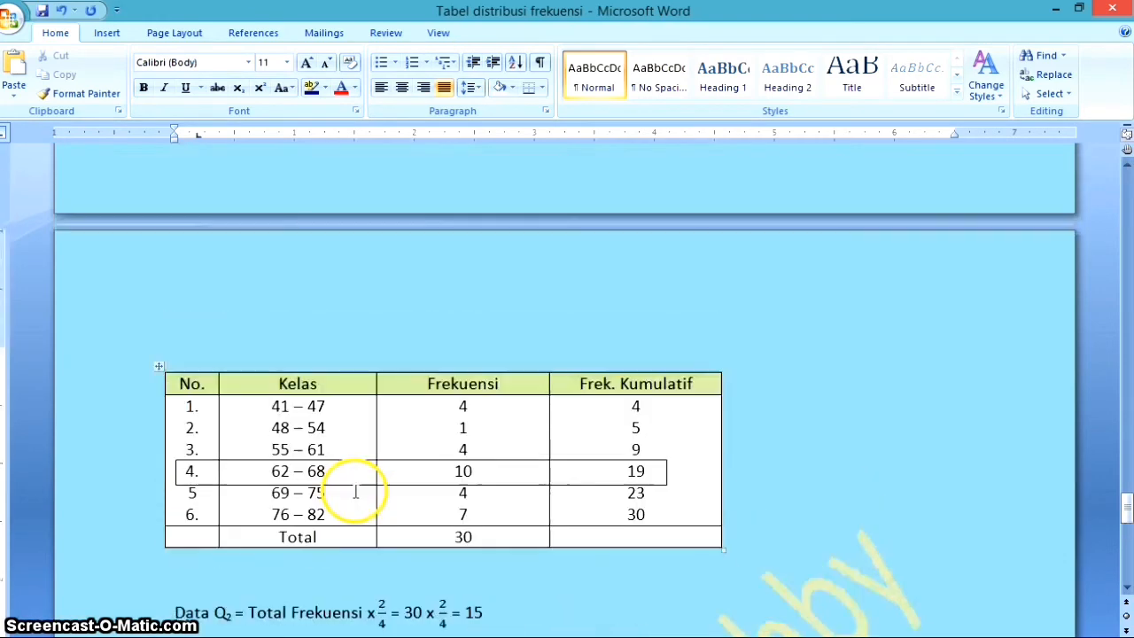
scroll(354, 483, "down", 5)
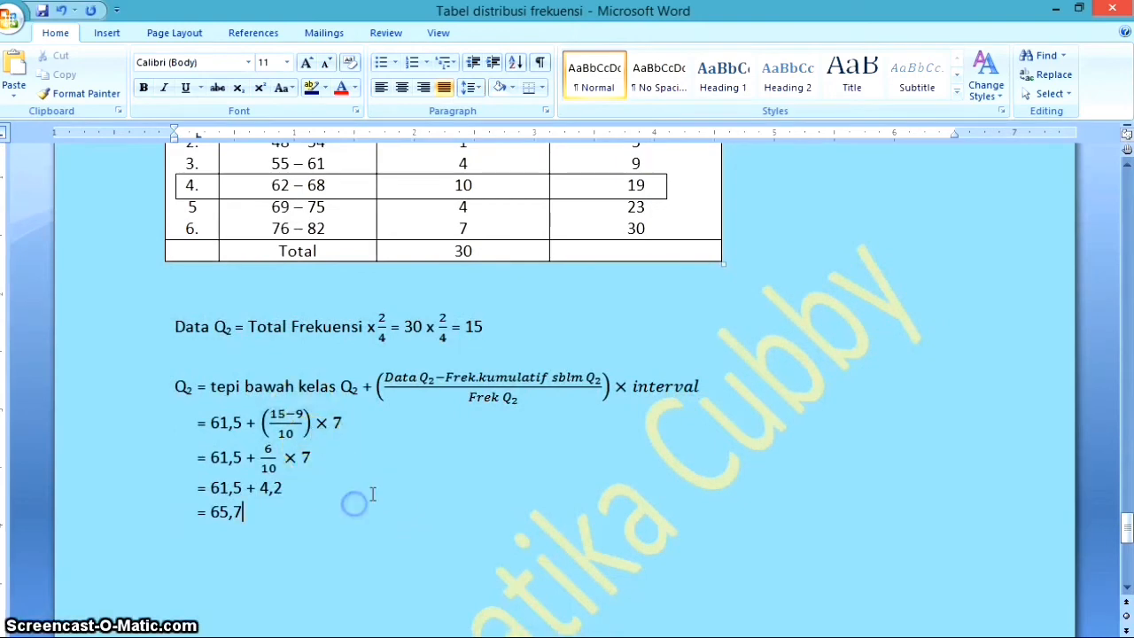
scroll(410, 497, "up", 5)
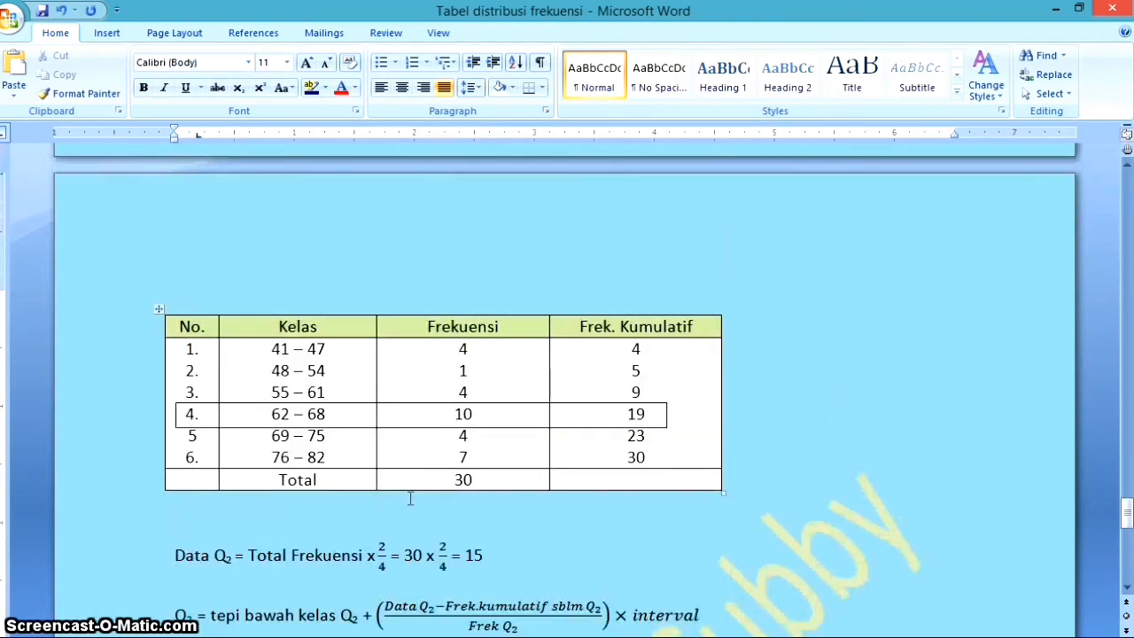
scroll(408, 492, "down", 4)
left_click_drag(178, 384, 265, 567)
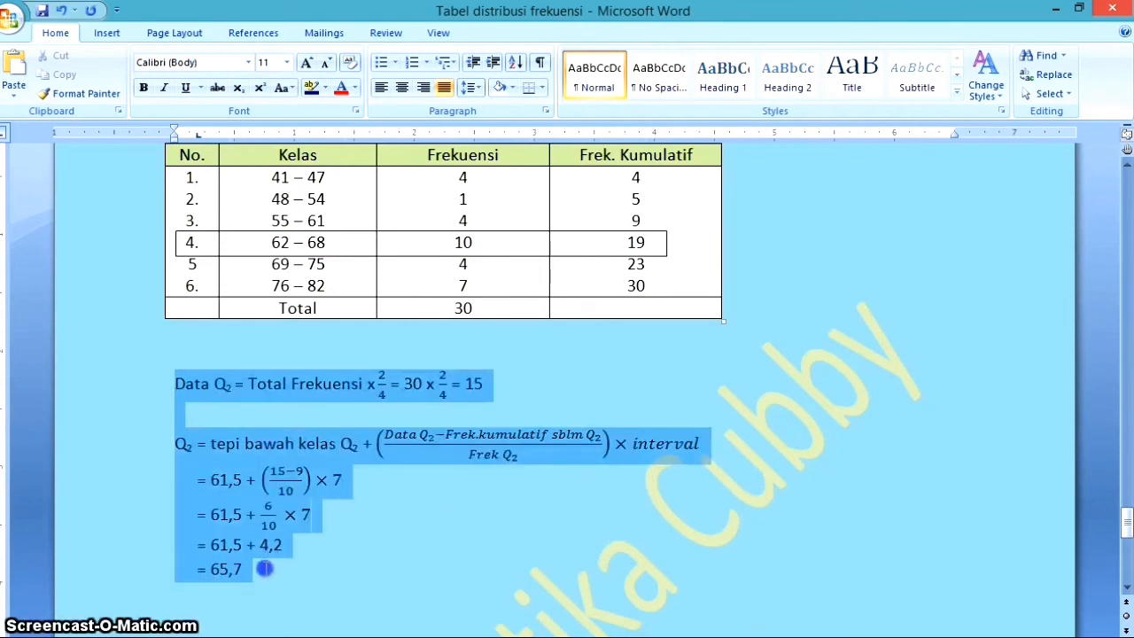
left_click(365, 576)
left_click_drag(171, 391, 485, 384)
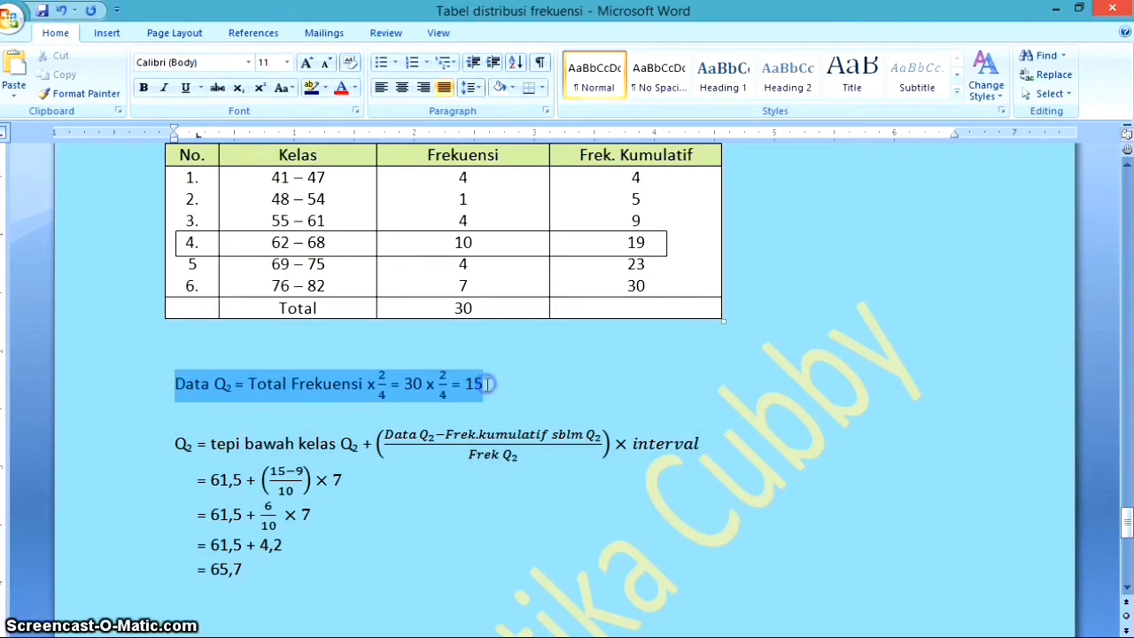
left_click(435, 498)
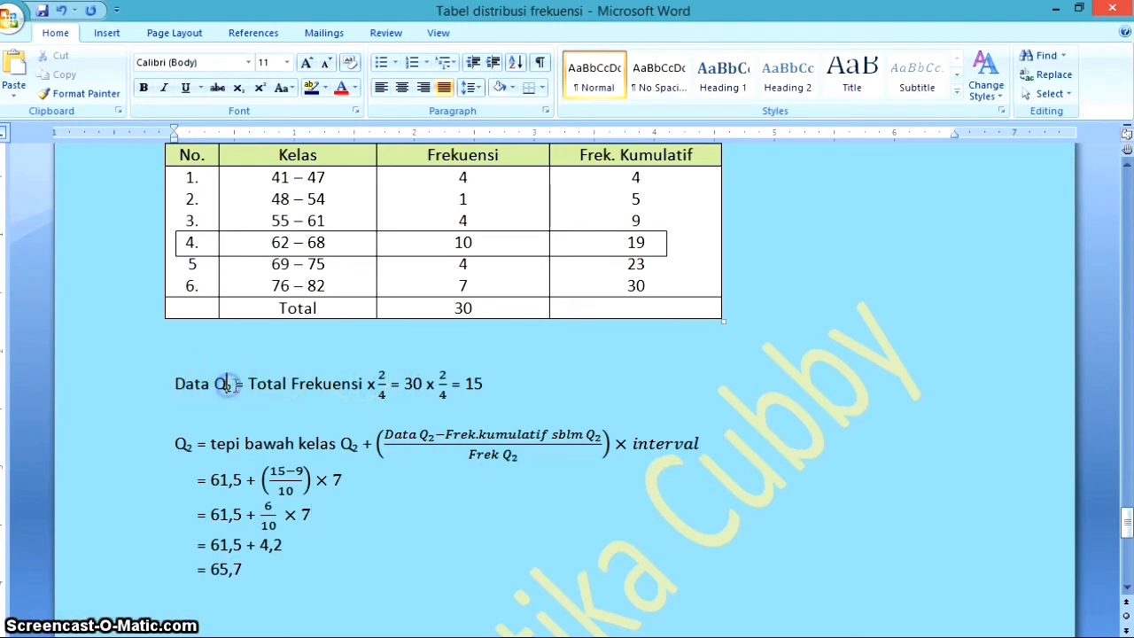
Change the label "Data Q₂" above the formula to "Data Q₃", with the 3 as a subscript
key("BackSpace")
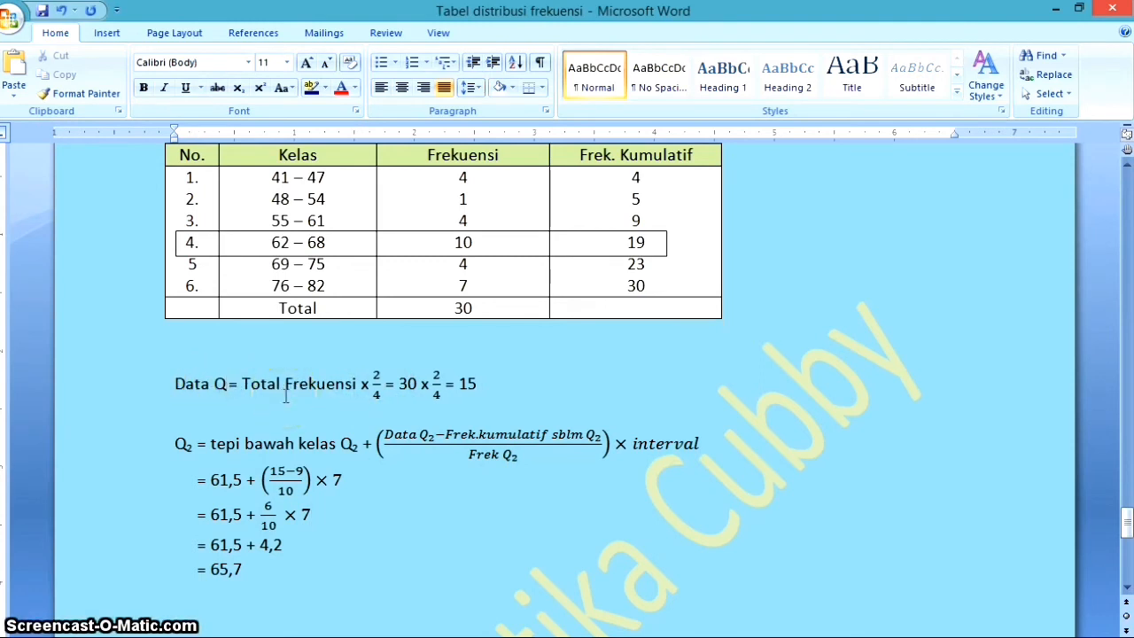
type("3")
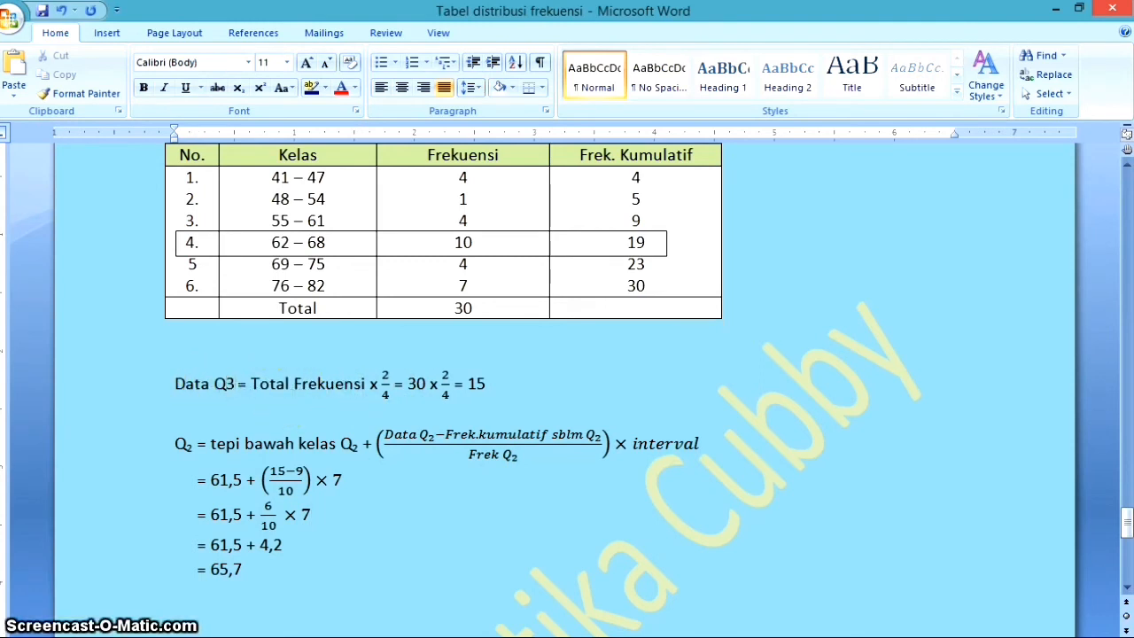
key("BackSpace")
key("ctrl+equal")
type("3")
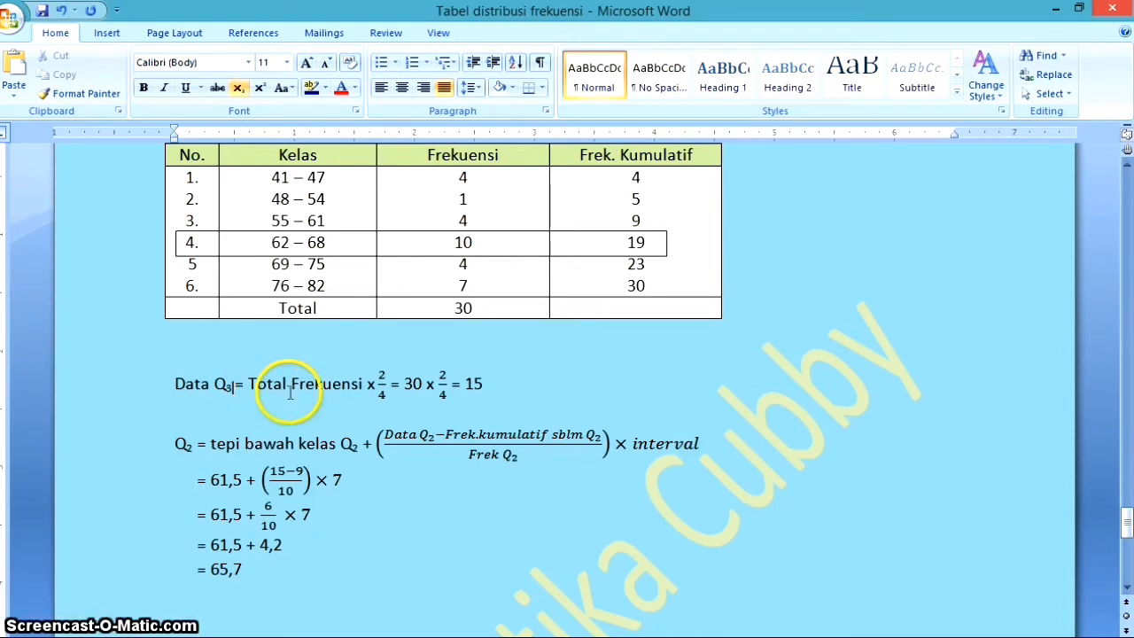
Change the numerators of both fractions in the Data Q₃ line to 3 and set its result to 22,5
left_click(382, 375)
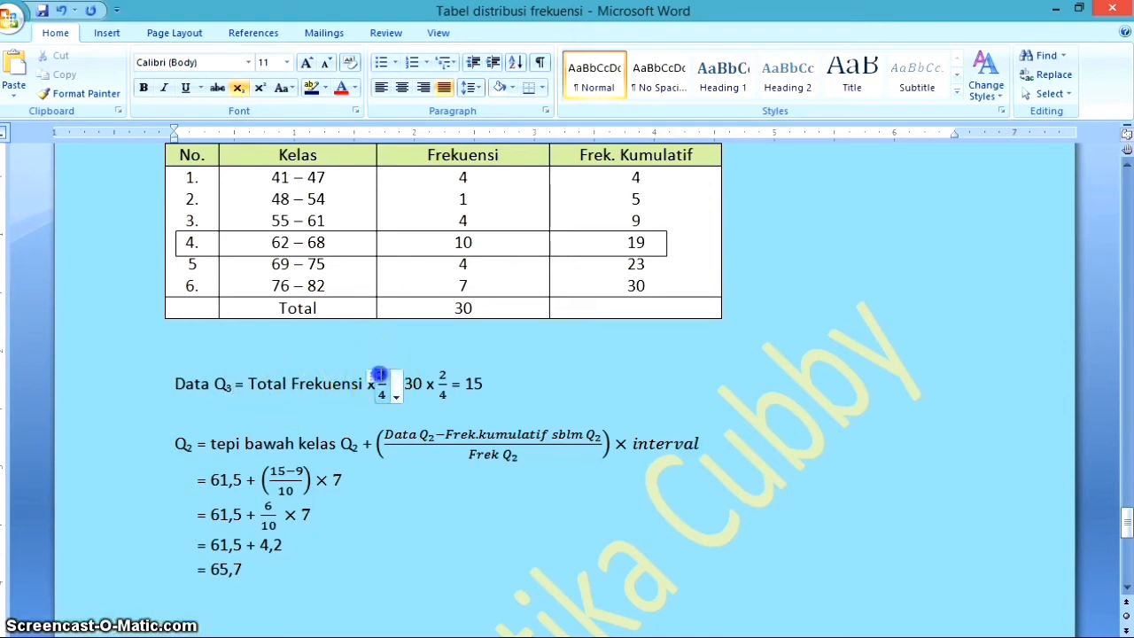
left_click(434, 407)
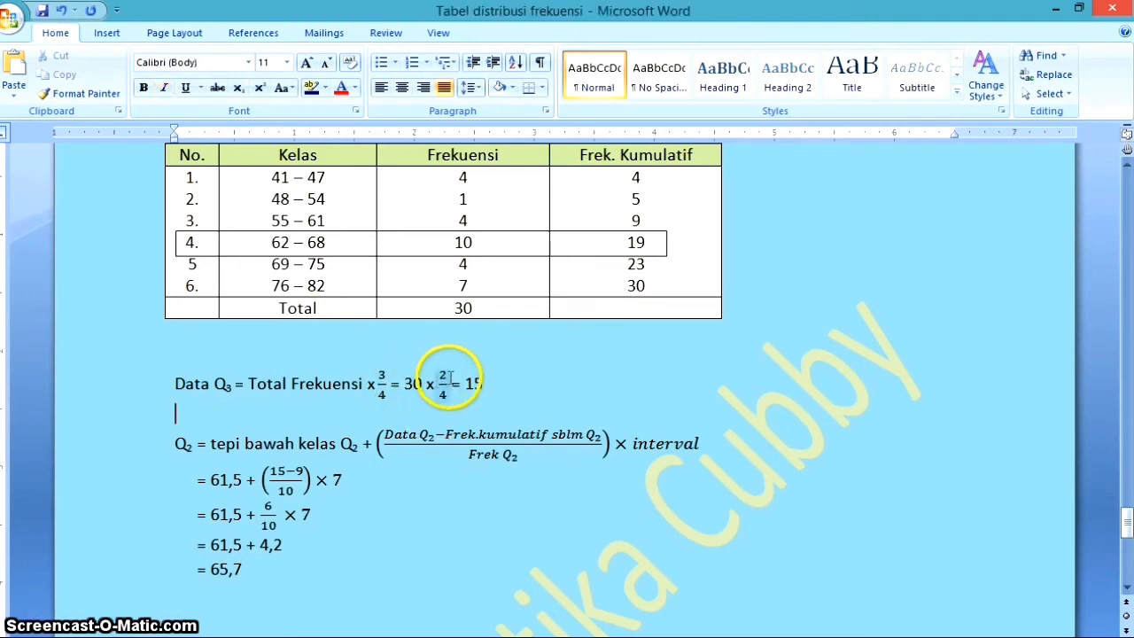
left_click(448, 374)
left_click(444, 374)
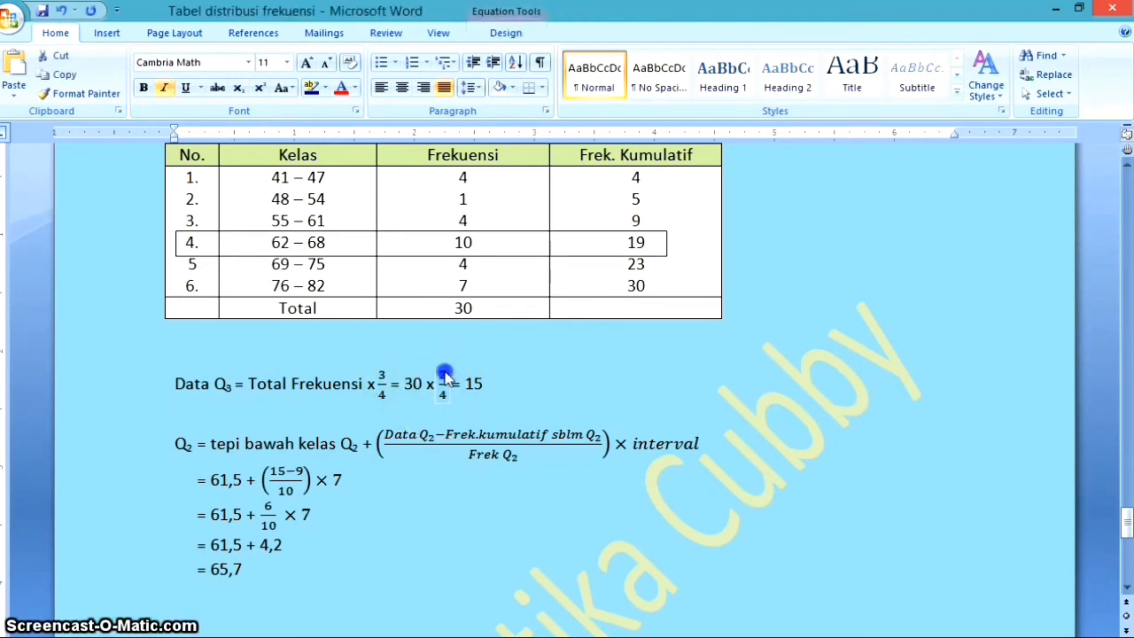
key("BackSpace")
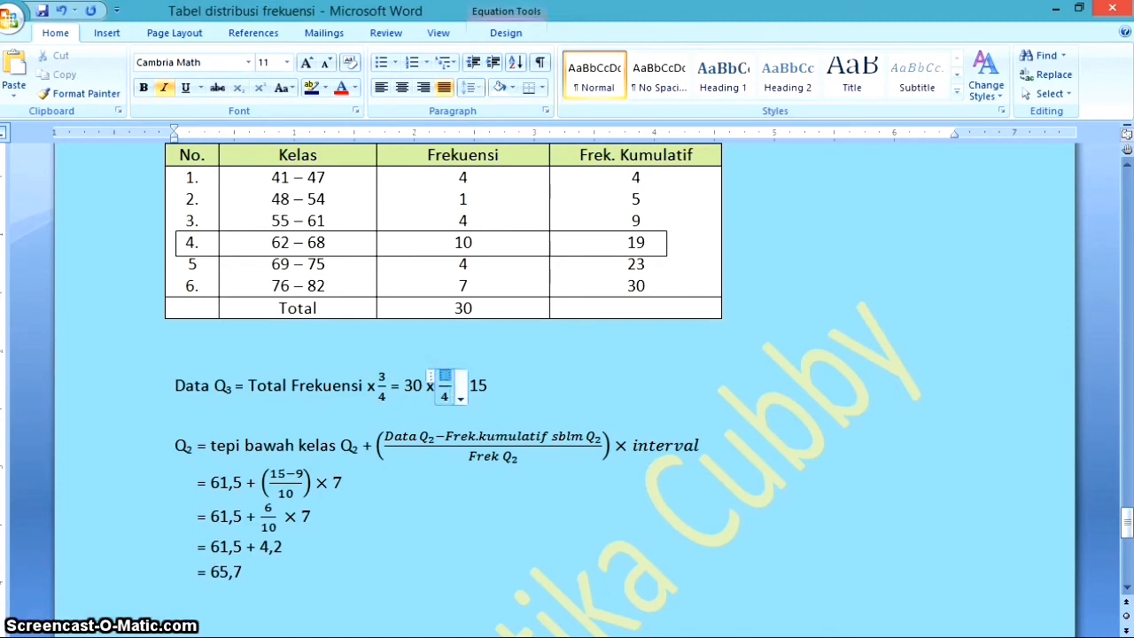
type("3")
left_click(521, 400)
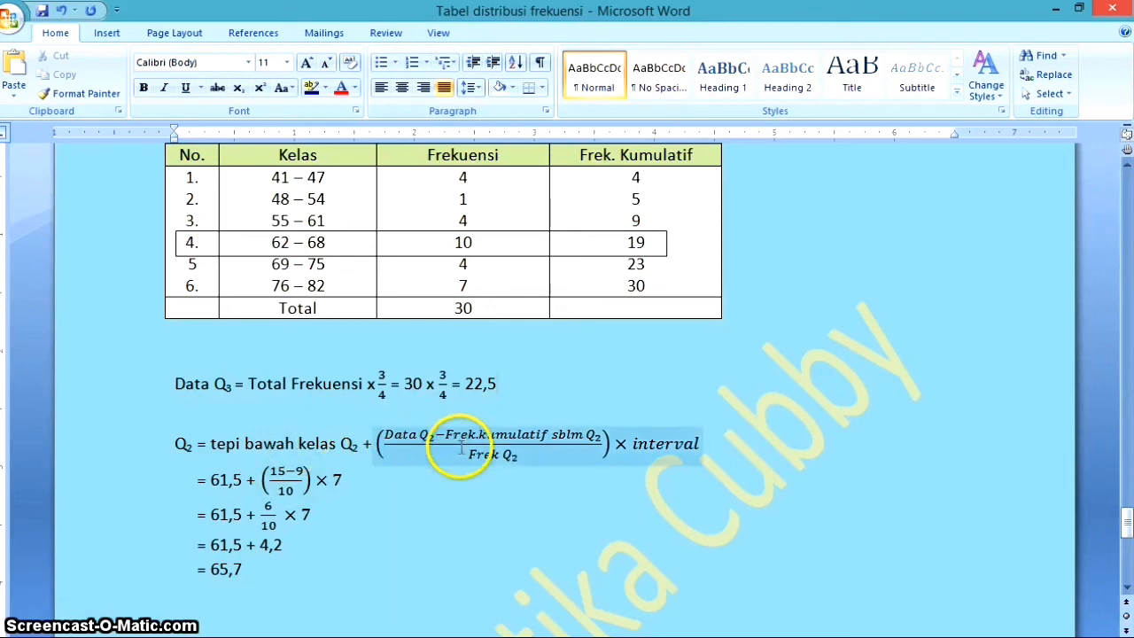
Change the subscript of Q to 3 in the formula's label and in the term "tepi bawah kelas Q"
left_click(193, 441)
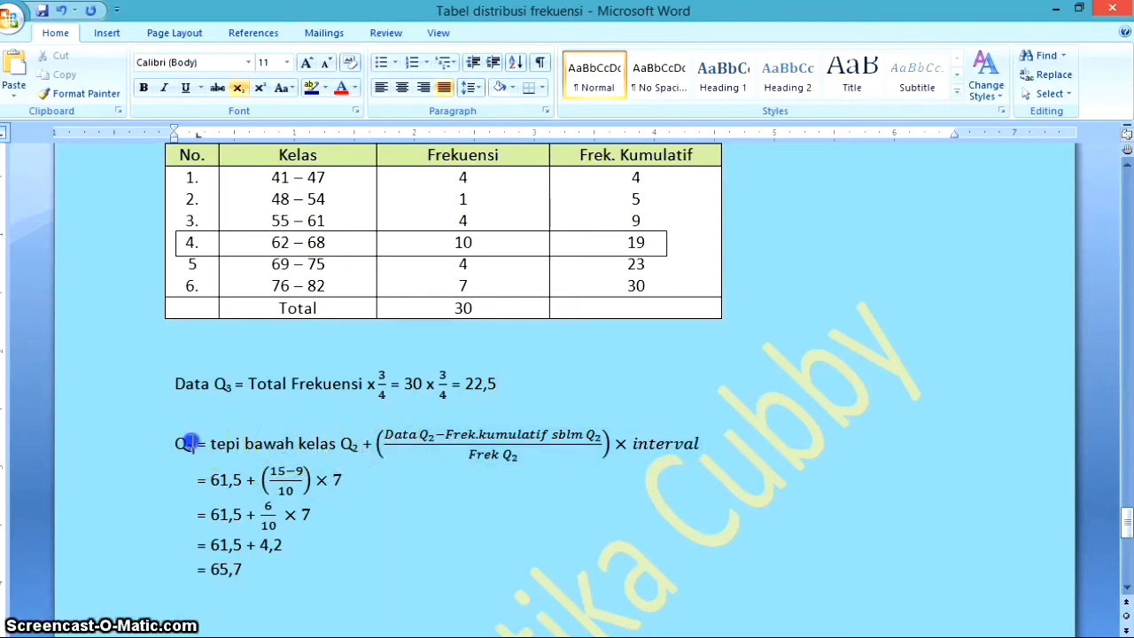
key("BackSpace")
type("3")
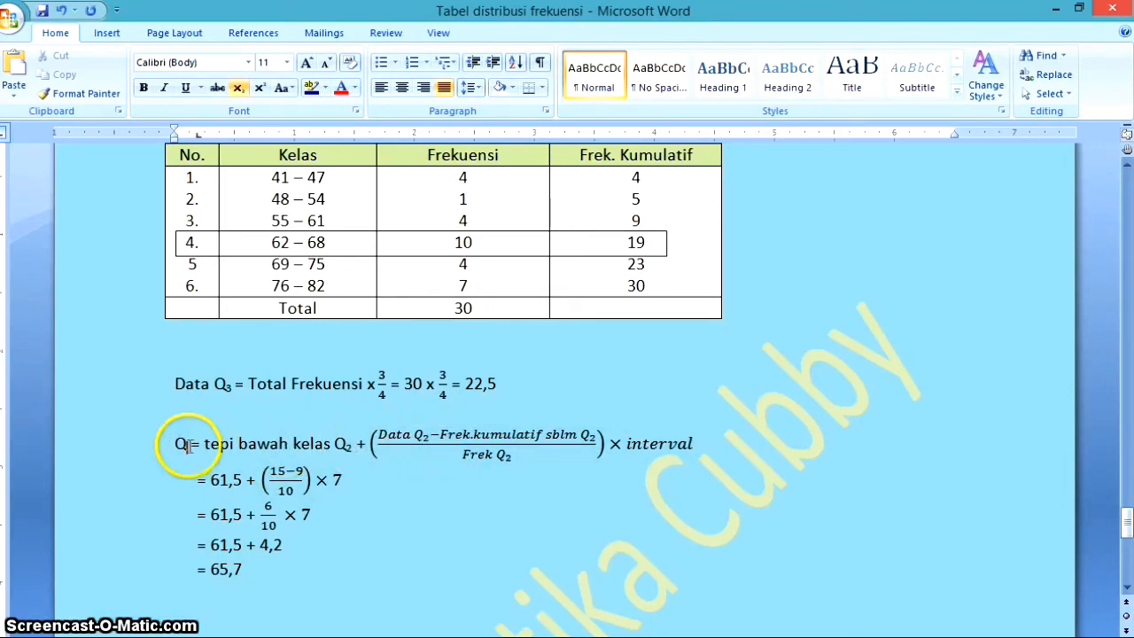
left_click(354, 443)
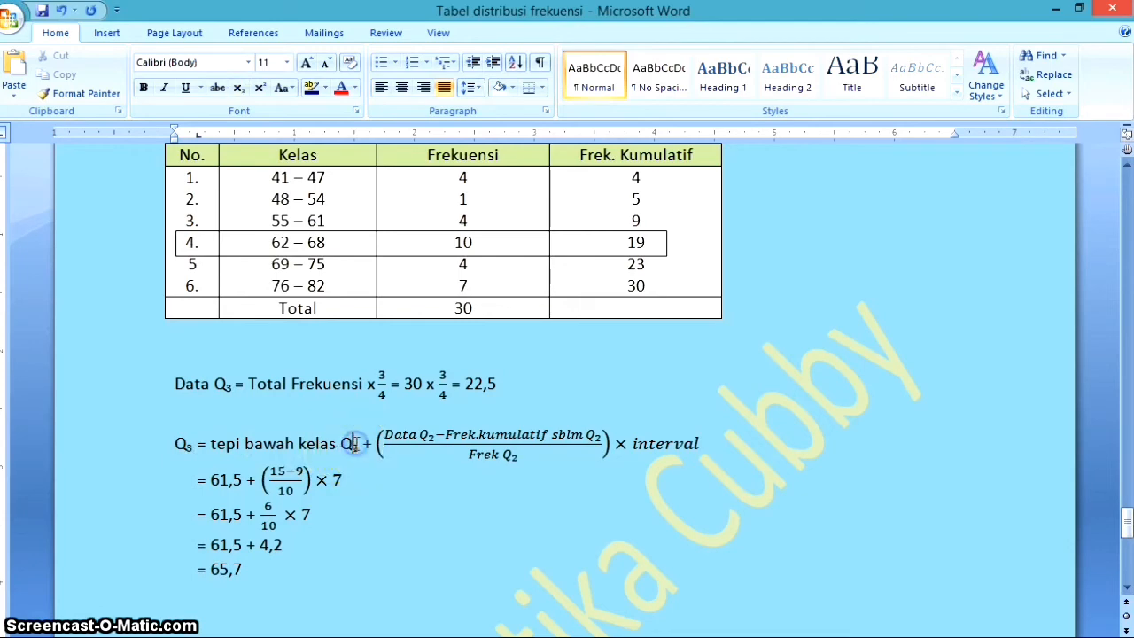
key("BackSpace")
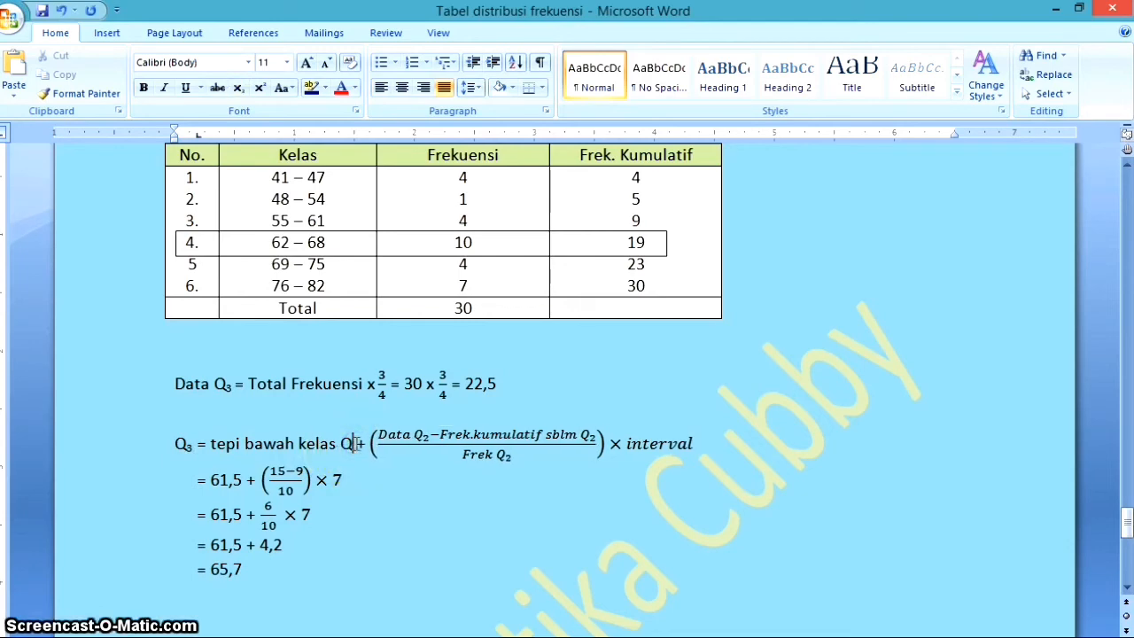
type("3")
key("Delete")
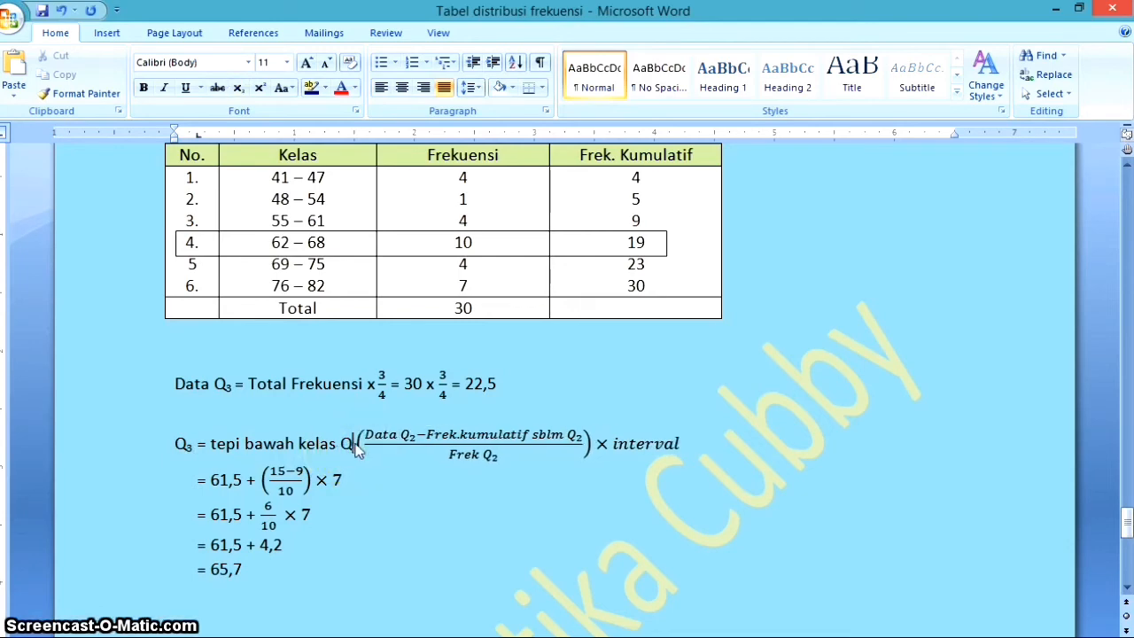
key("BackSpace")
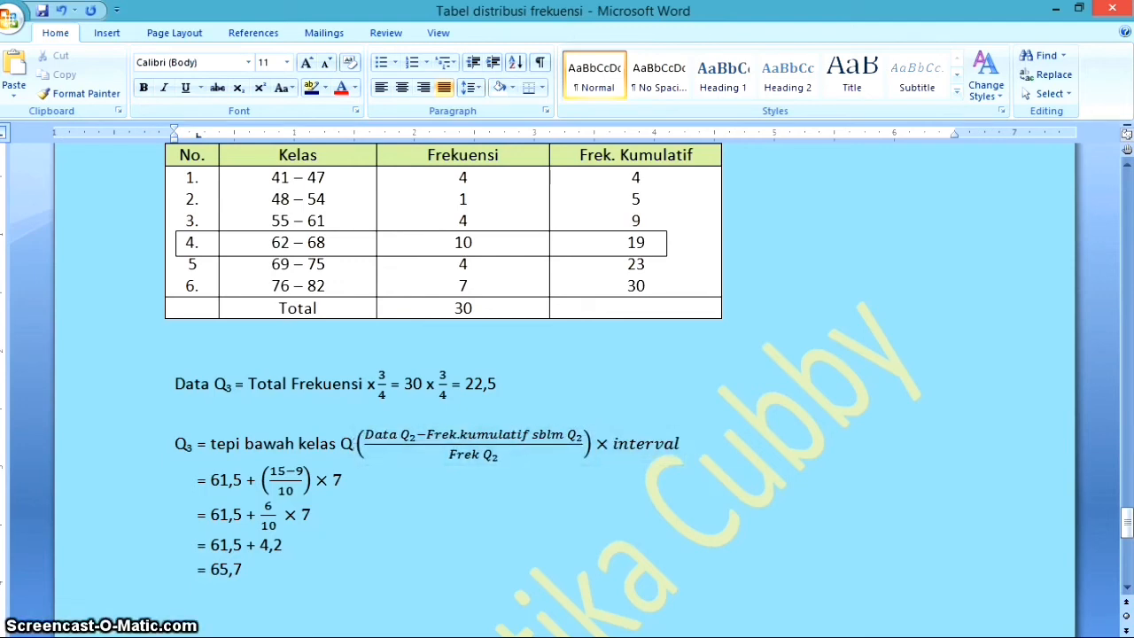
type("3")
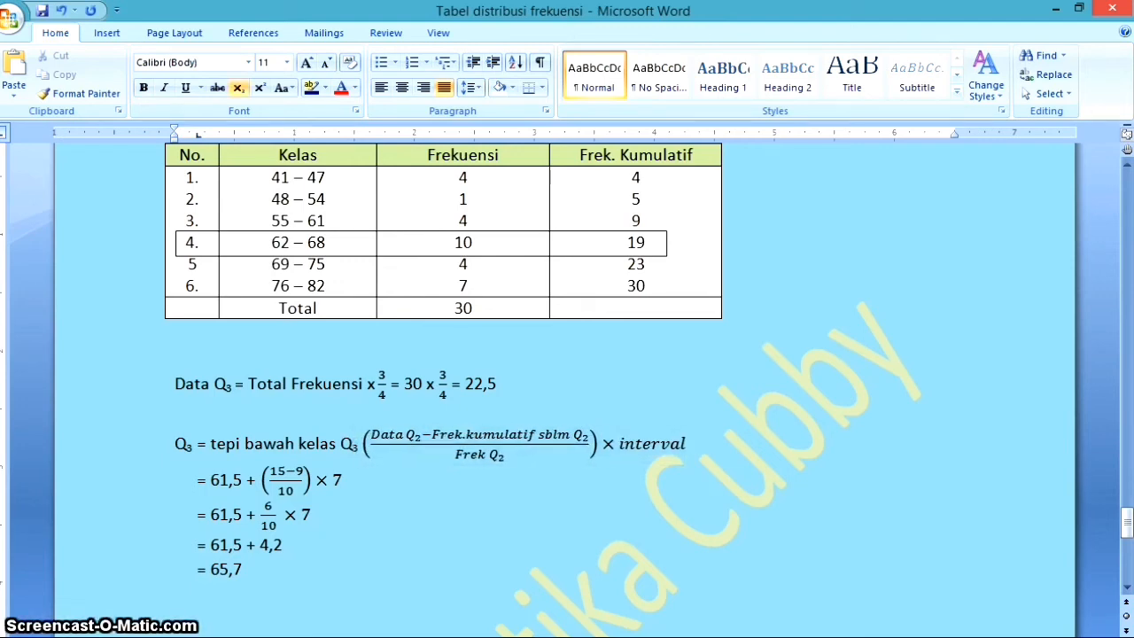
Change the three Q subscripts inside the formula's fraction to 3, after "Data", "Frek.kumulatif sblm" and "Frek"
left_click(417, 435)
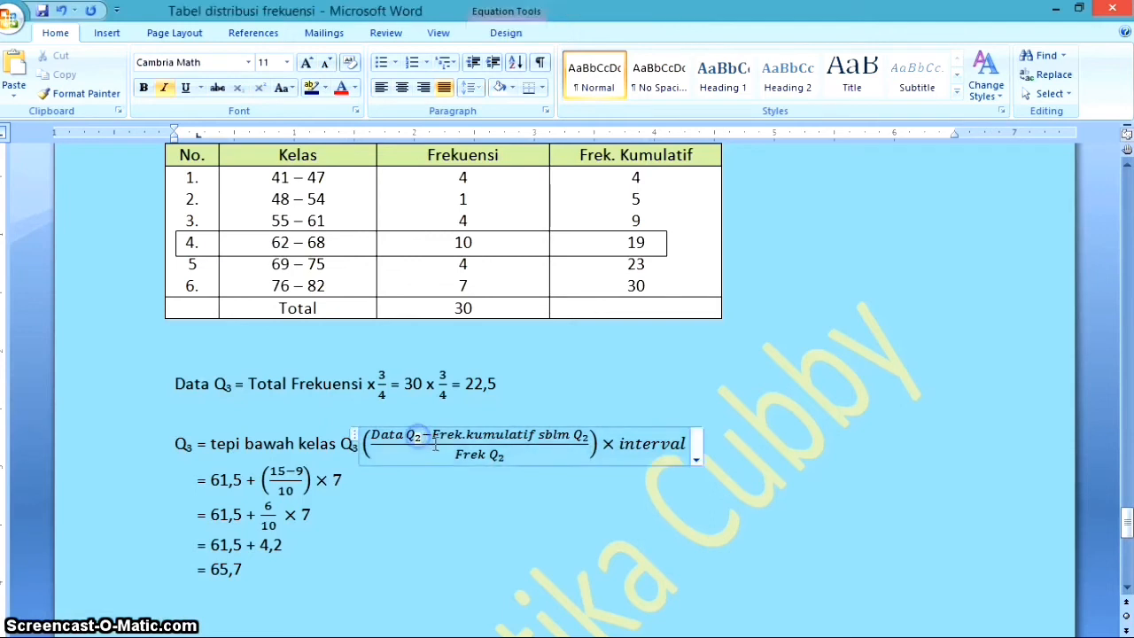
key("BackSpace")
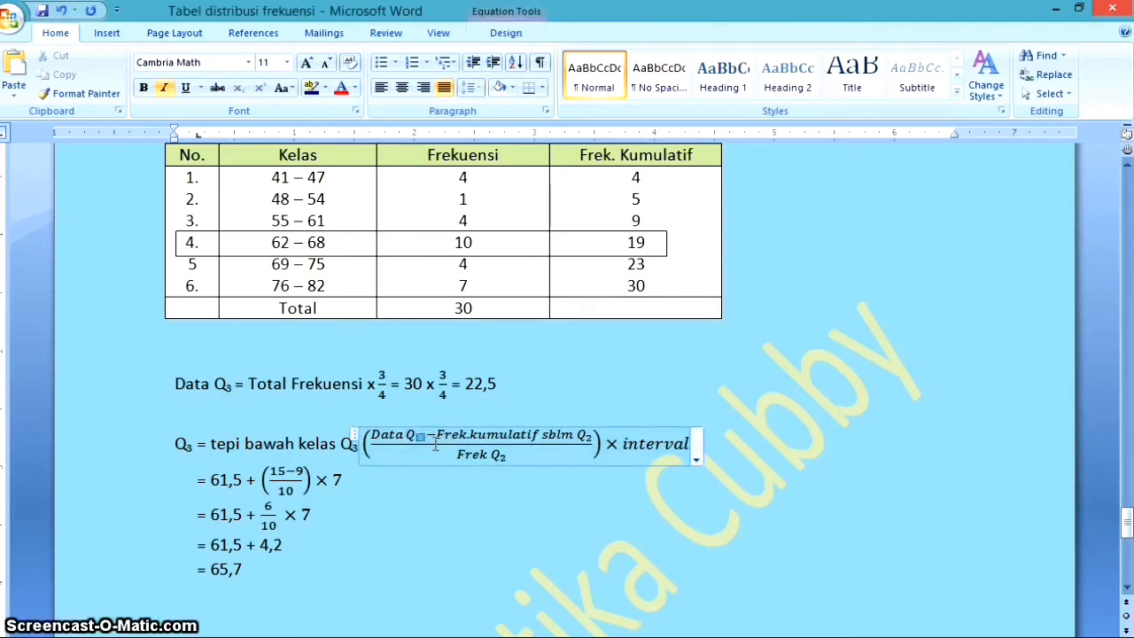
type("3")
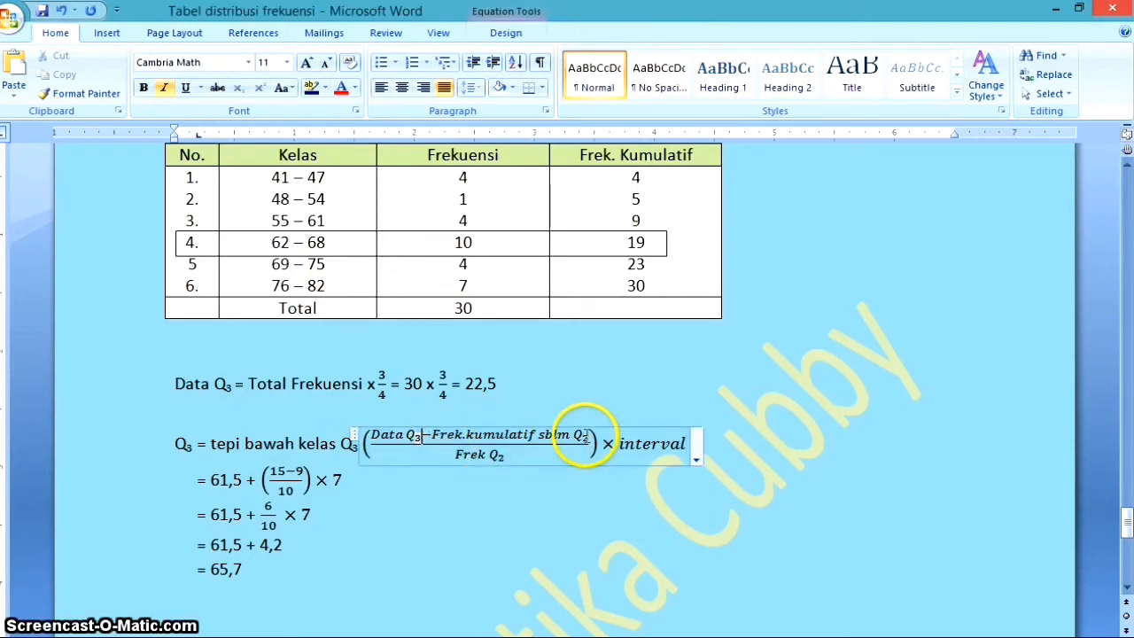
left_click(581, 435)
double_click(585, 437)
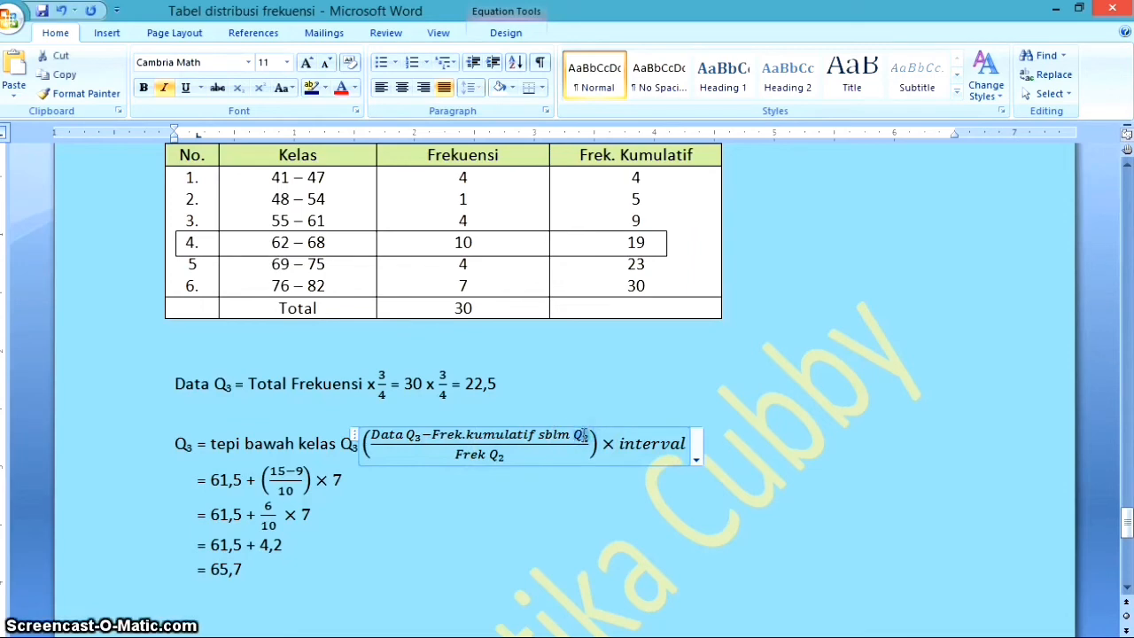
type("3")
double_click(498, 455)
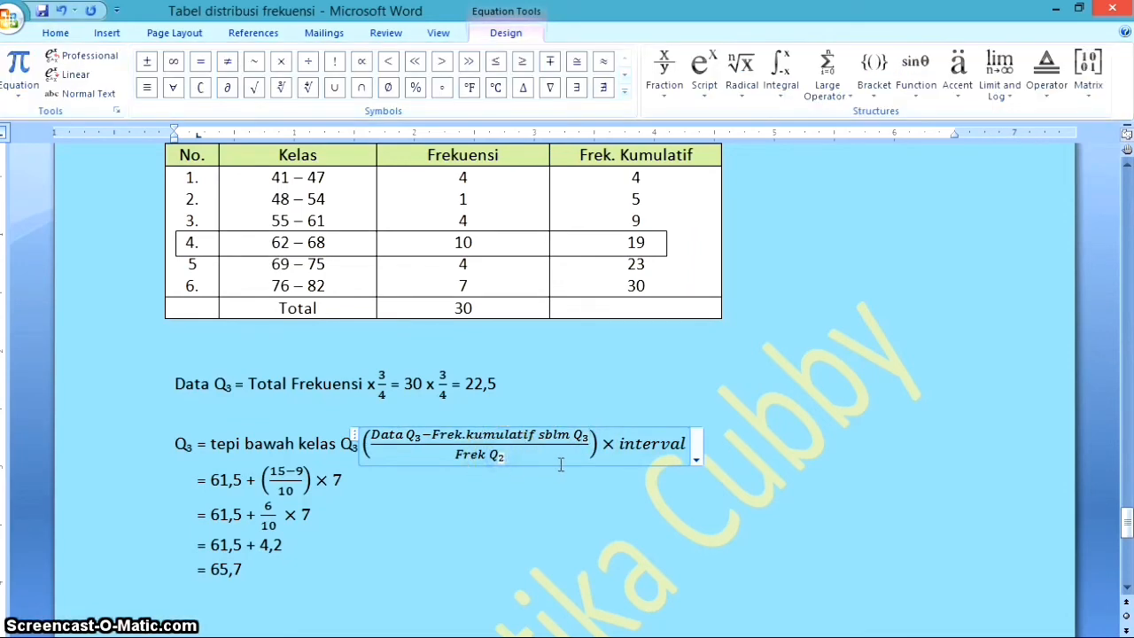
key("BackSpace")
type("3")
left_click(841, 464)
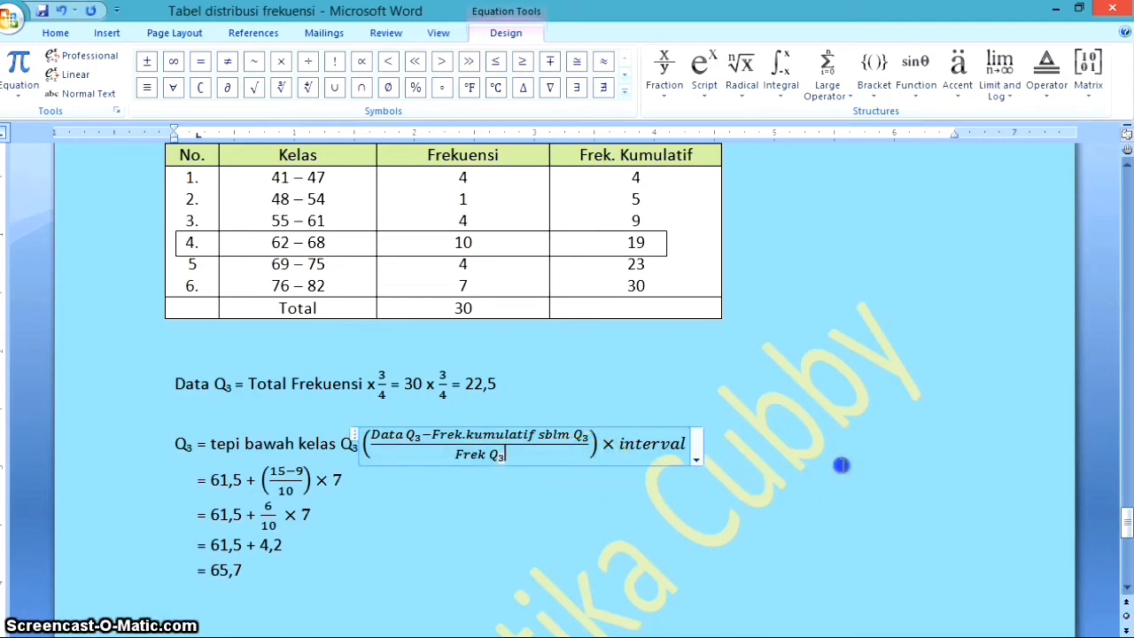
left_click_drag(176, 440, 676, 443)
left_click(418, 582)
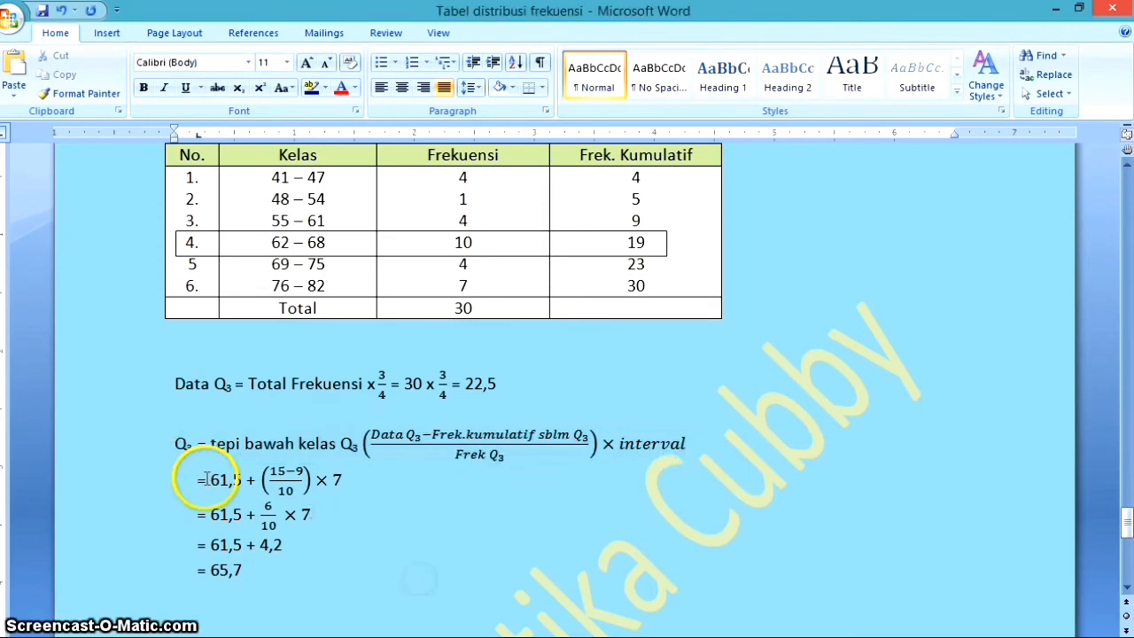
Delete the value 61,5 from the three working lines below the Q₃ formula and 65,7 from the result line
left_click_drag(209, 479, 235, 479)
key("Delete")
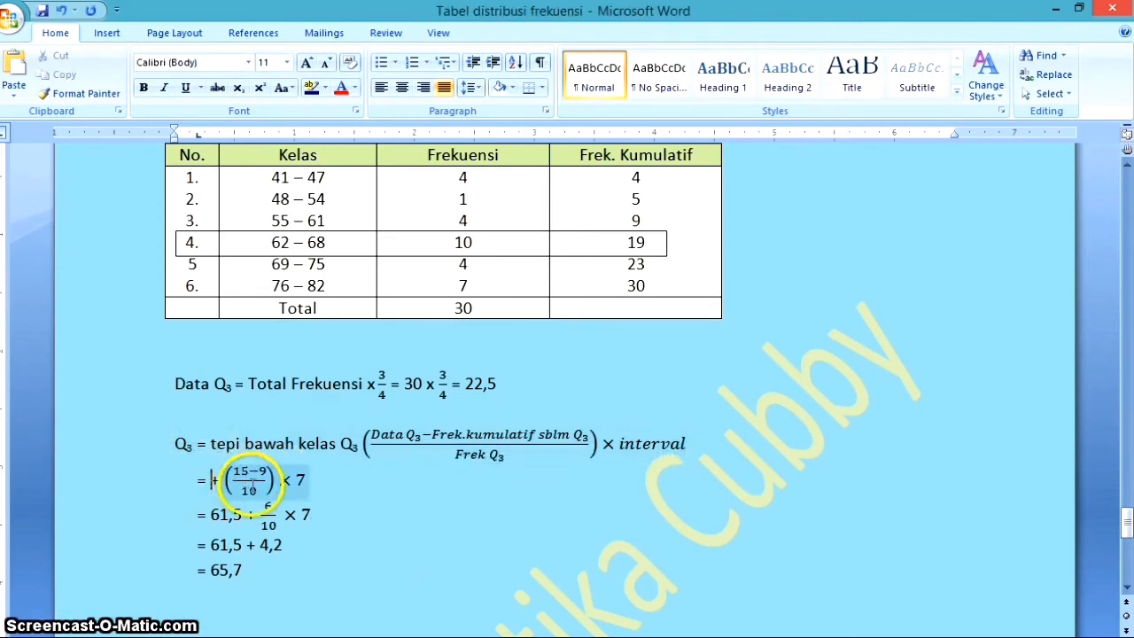
left_click(212, 514)
left_click_drag(213, 514, 241, 512)
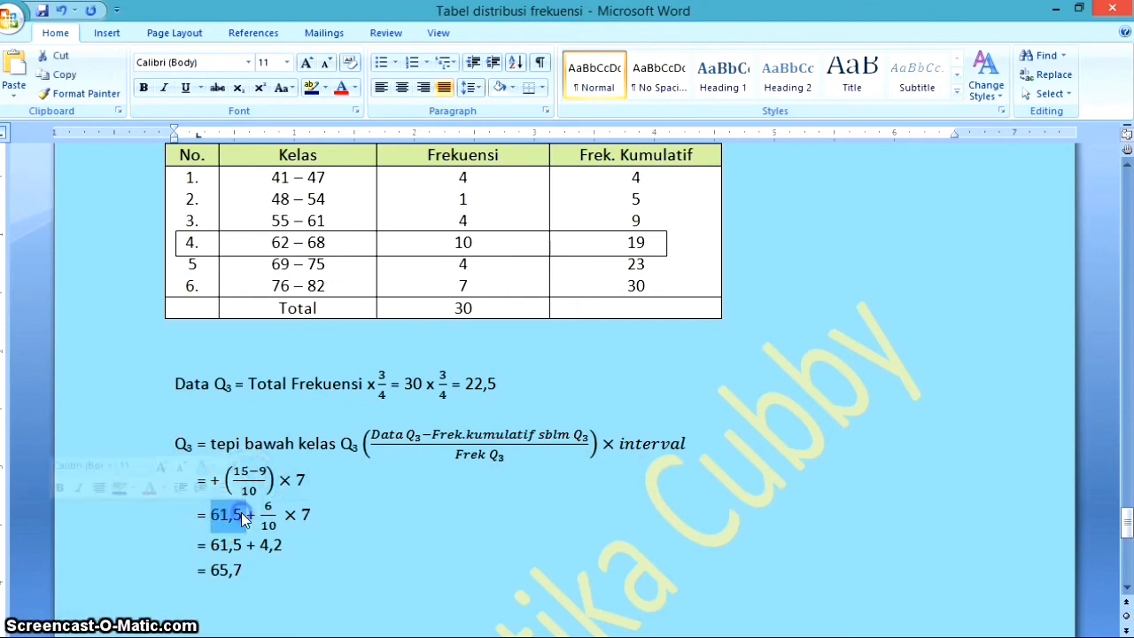
key("Delete")
left_click_drag(222, 547, 245, 570)
key("Delete")
key("Delete")
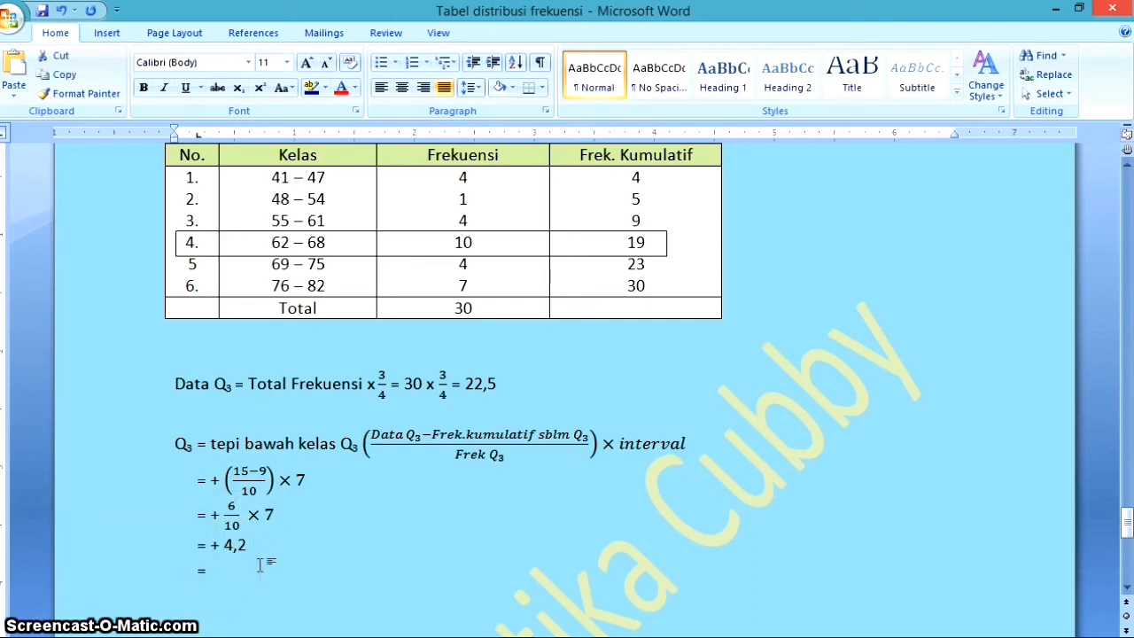
Empty the numerators and denominators of both fractions in the Q₃ working and delete 4,2 from the third line
left_click(237, 471)
left_click(250, 474)
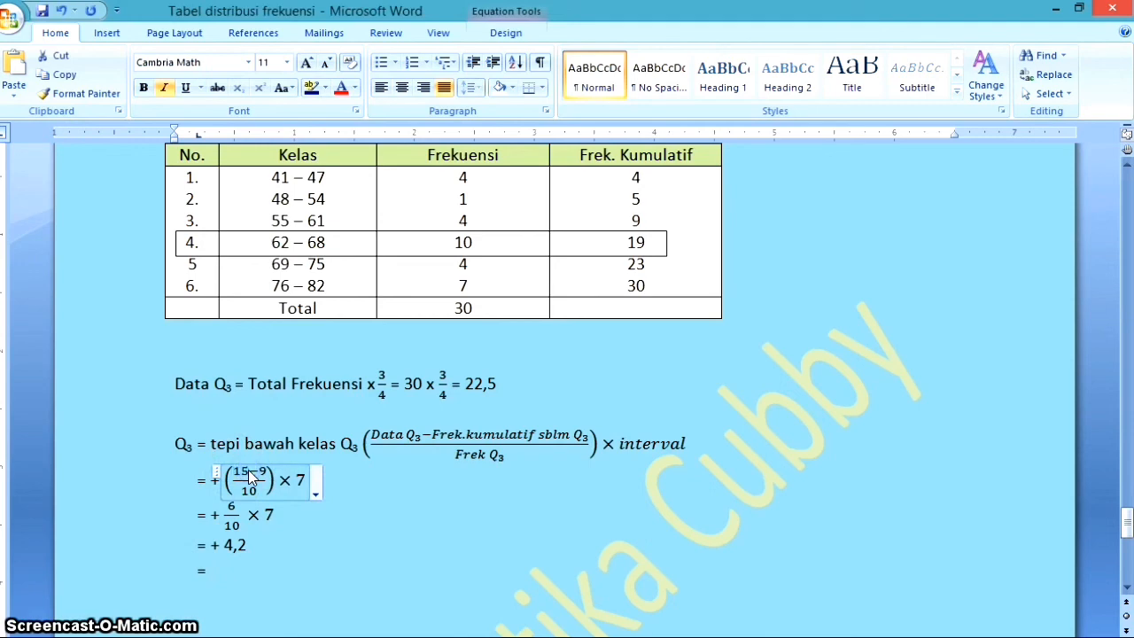
key("Delete")
left_click_drag(246, 469, 254, 476)
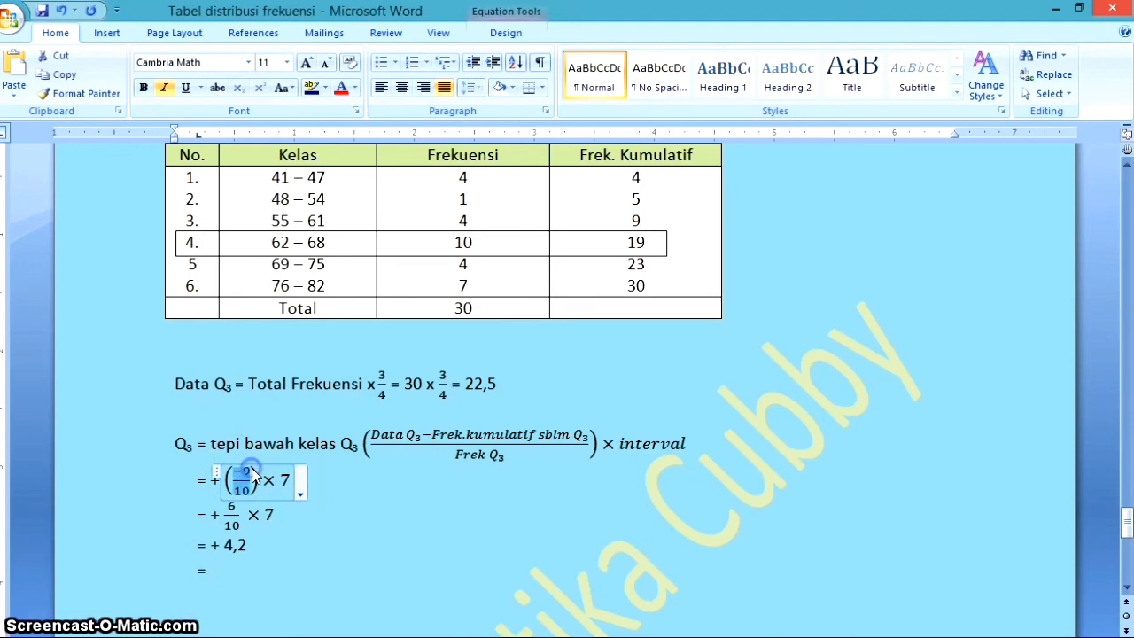
key("Delete")
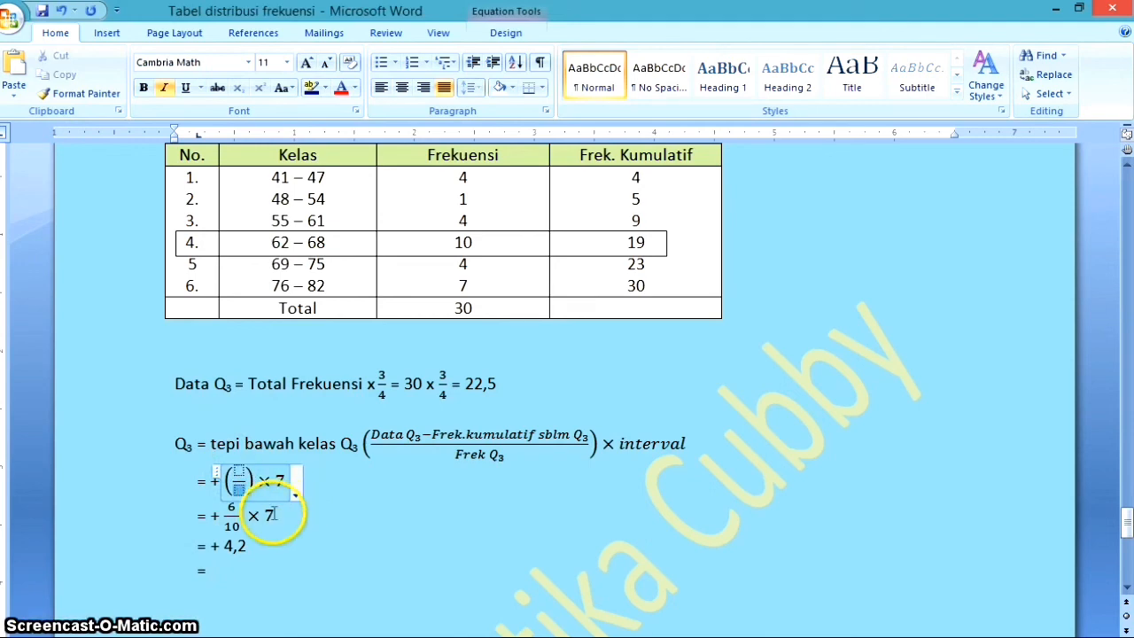
left_click_drag(231, 512, 239, 514)
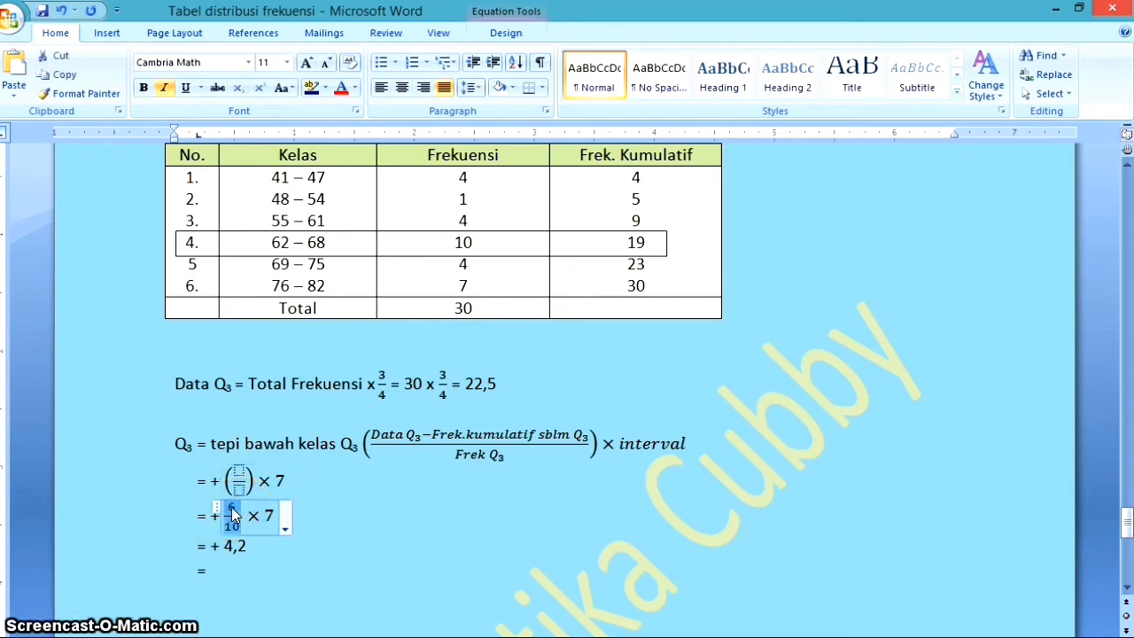
left_click(235, 507)
key("BackSpace")
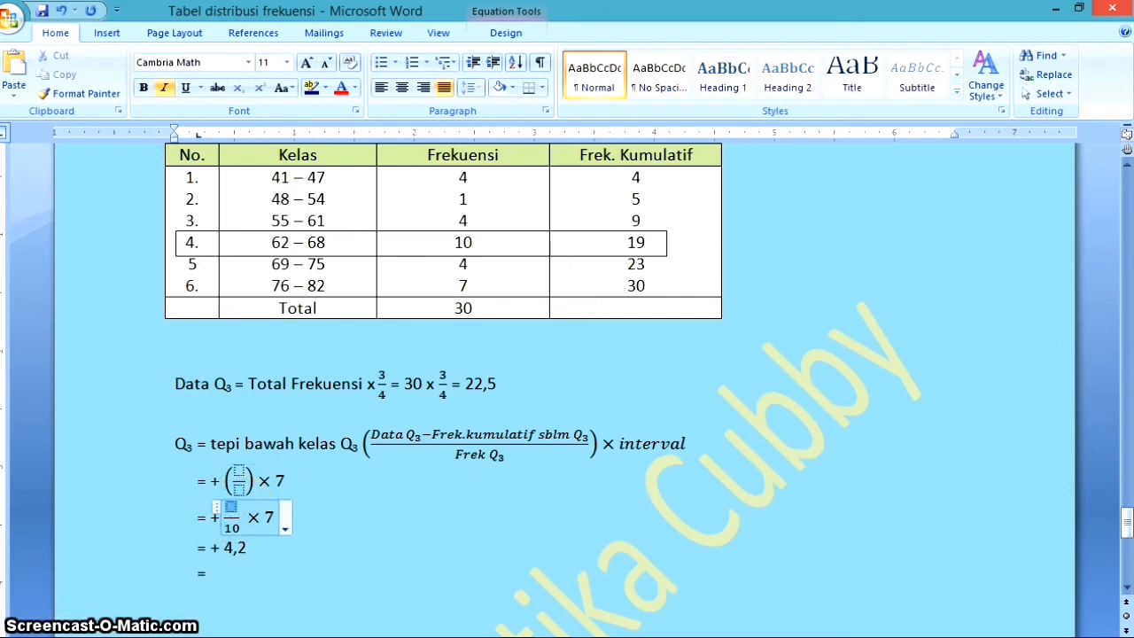
left_click(235, 528)
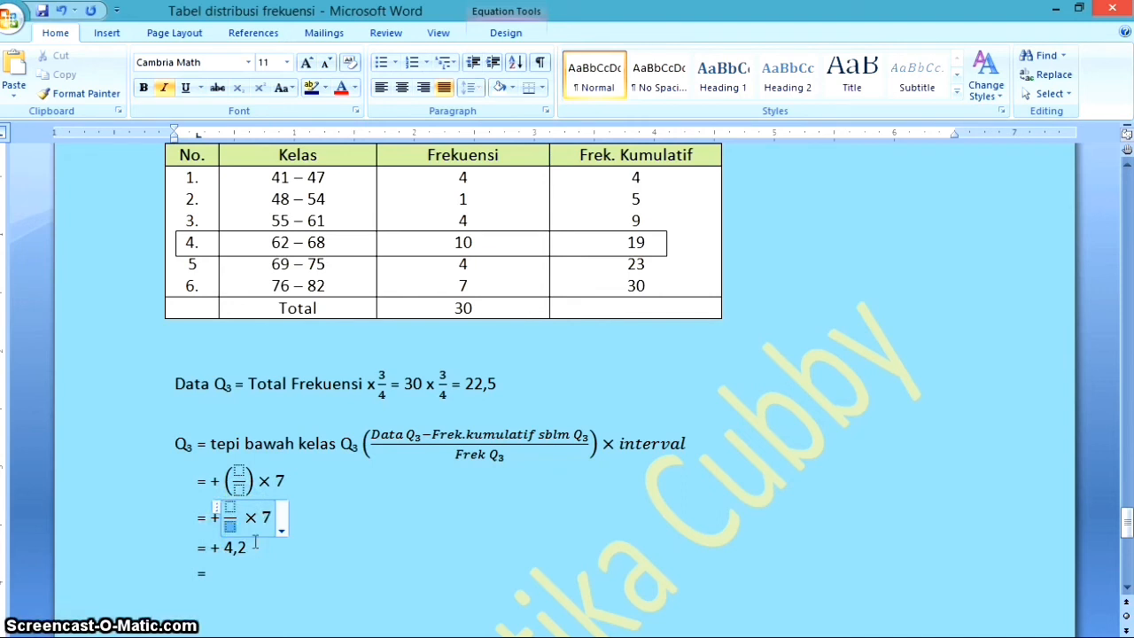
left_click(251, 545)
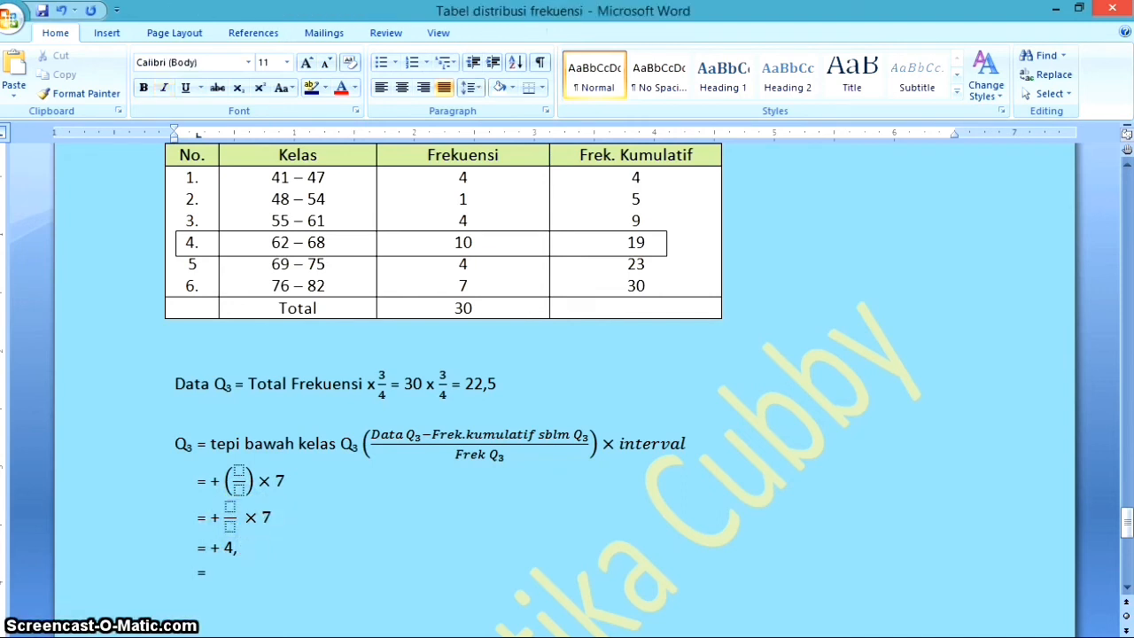
key("BackSpace")
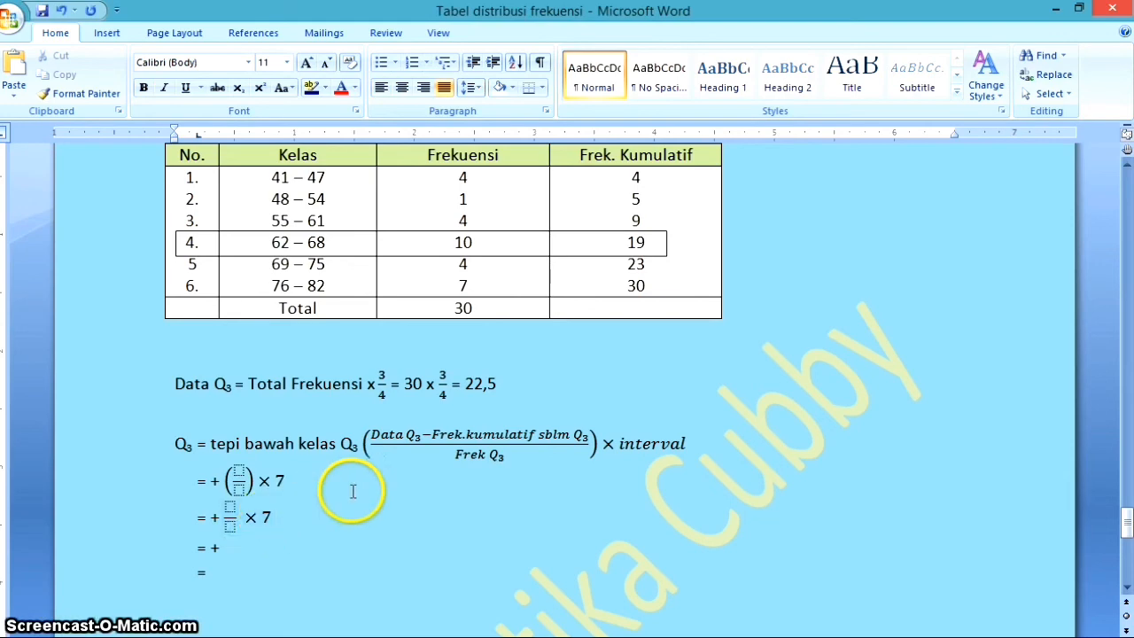
Move the outline rectangle in the frequency table down onto row 5, the class 69 – 75
scroll(356, 494, "up", 1)
scroll(383, 436, "down", 1)
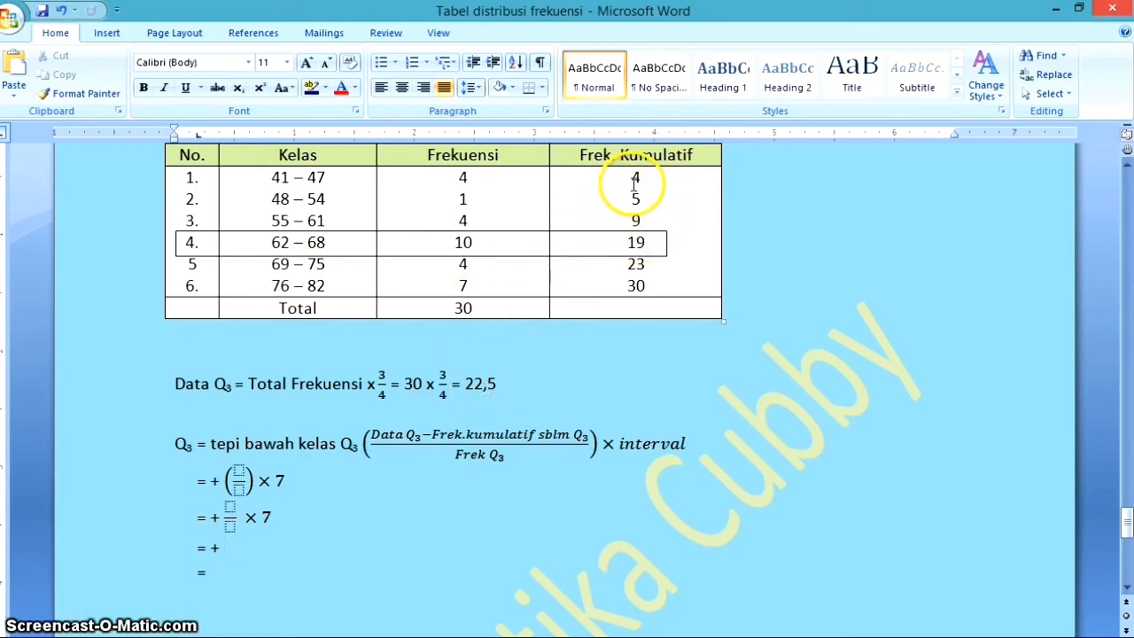
double_click(647, 267)
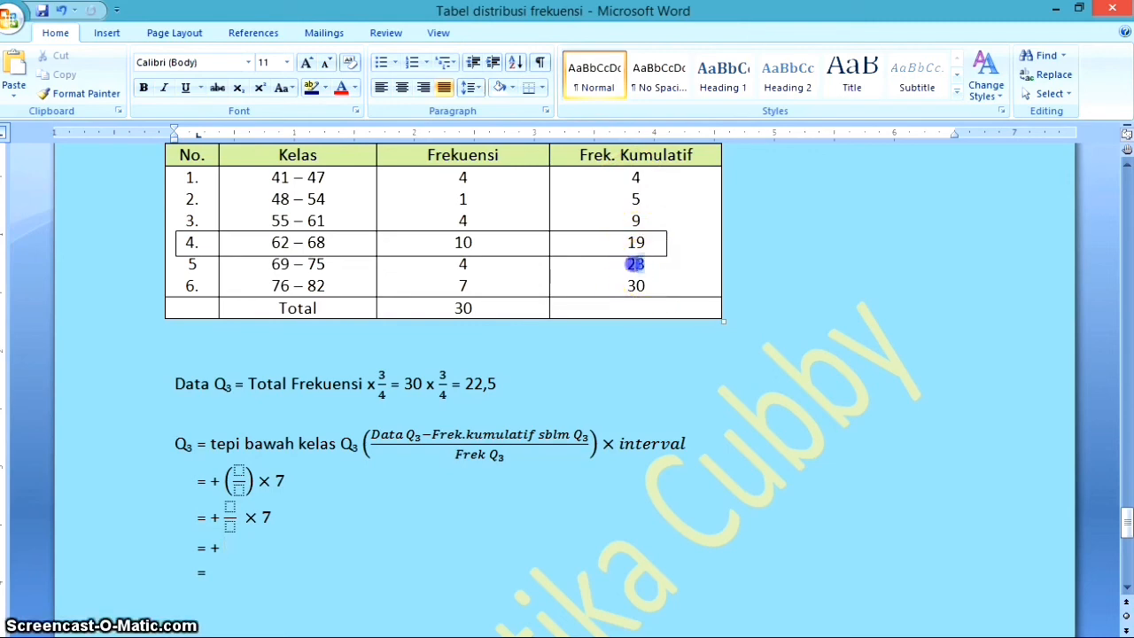
left_click(567, 259)
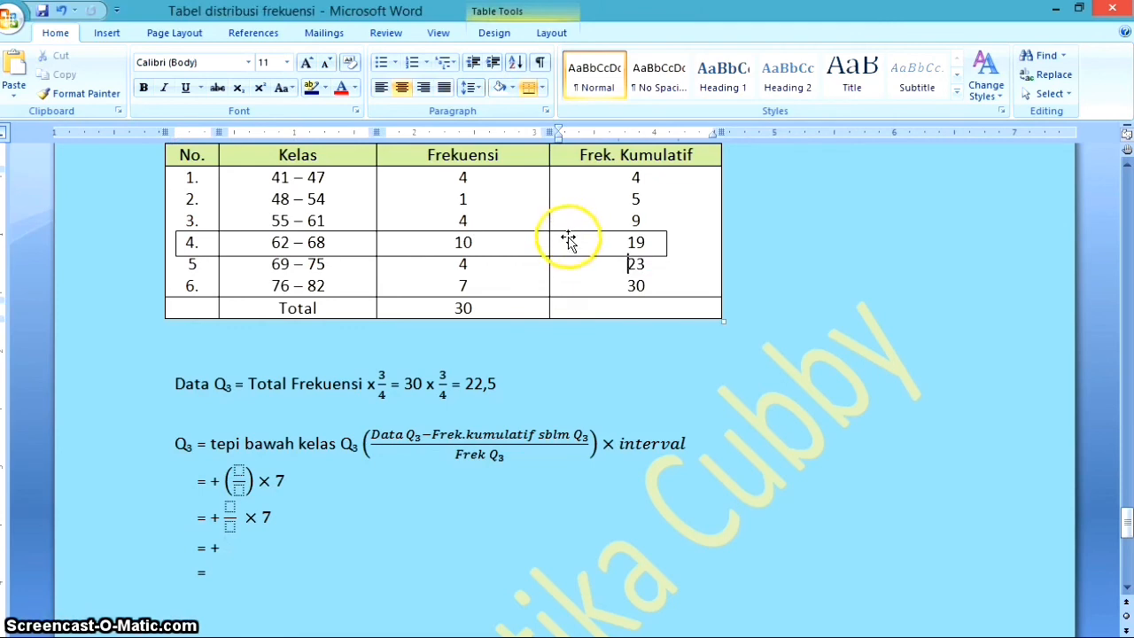
left_click(568, 247)
left_click_drag(568, 255, 569, 255)
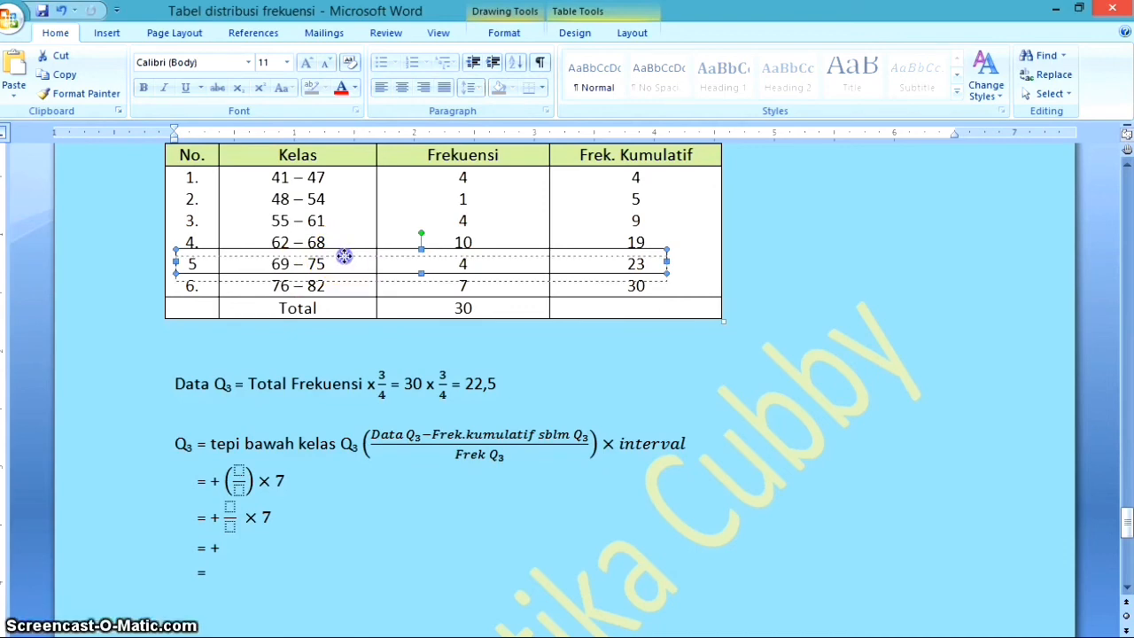
left_click_drag(344, 256, 344, 263)
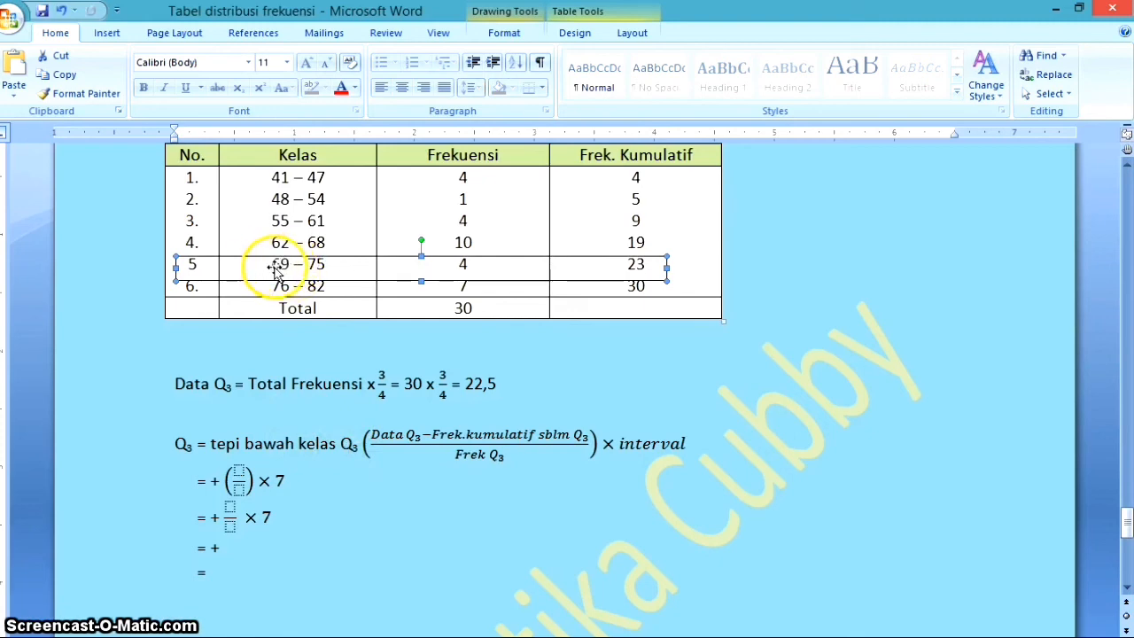
Enter 68,5 as the lower class boundary before the plus sign in the first Q₃ working line
left_click(205, 480)
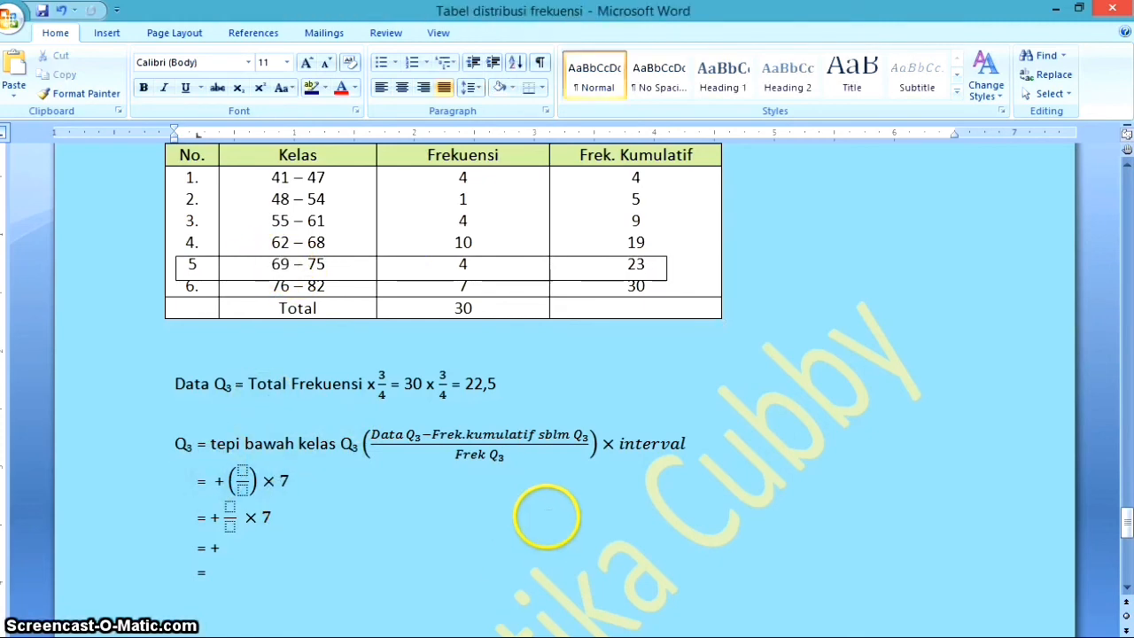
type("68")
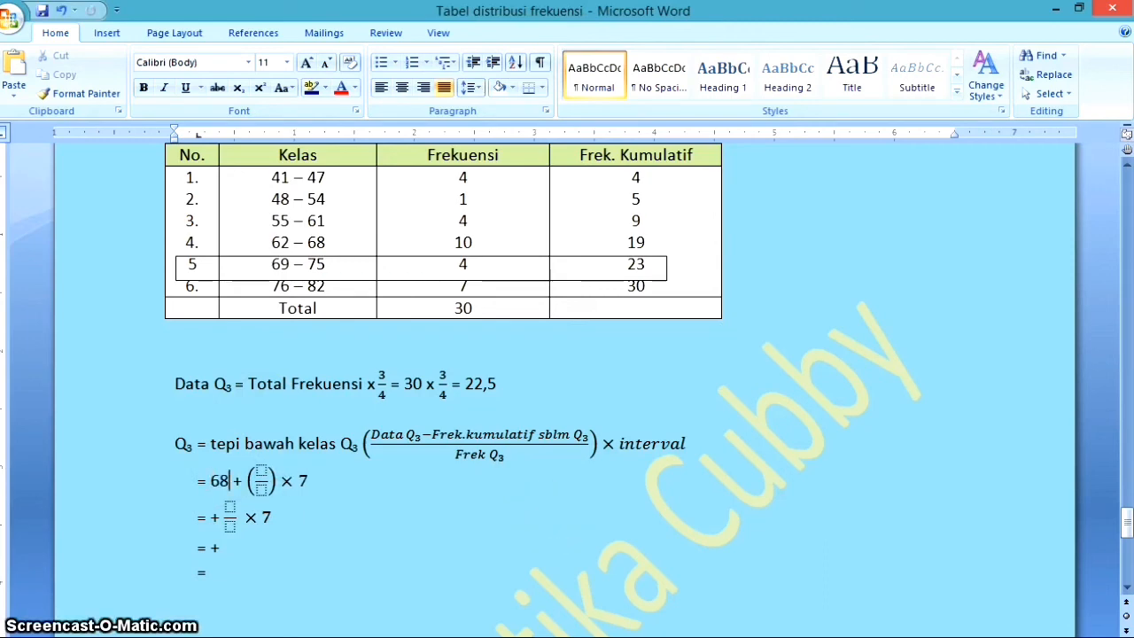
type(",5")
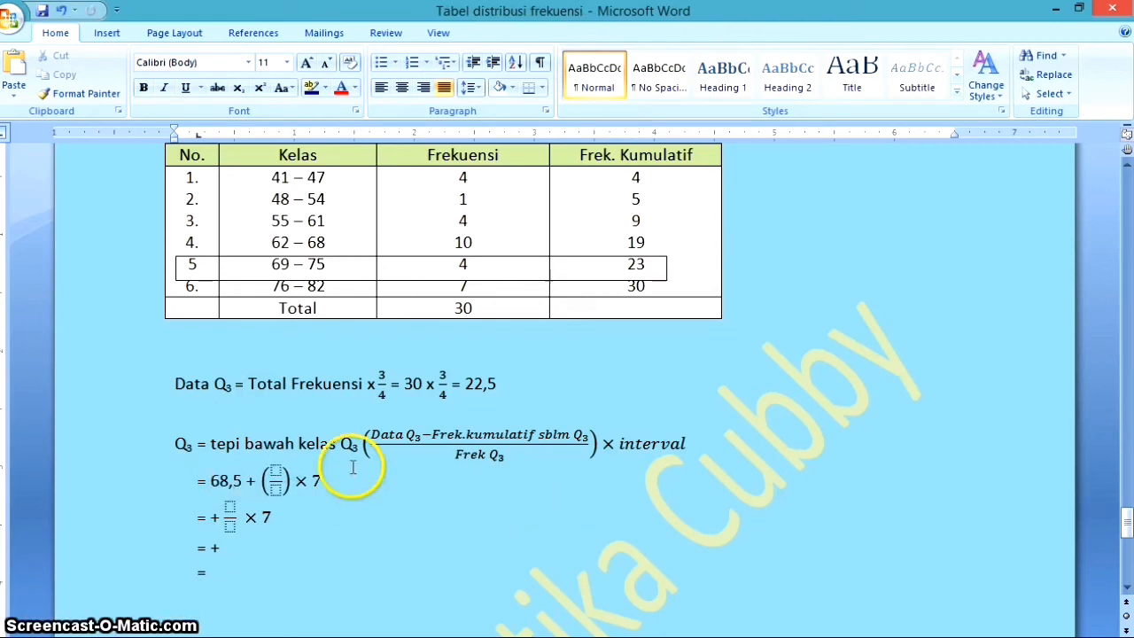
Fill the bracketed fraction in the first Q₃ working line with numerator 22,5−19 and denominator 4
left_click(276, 479)
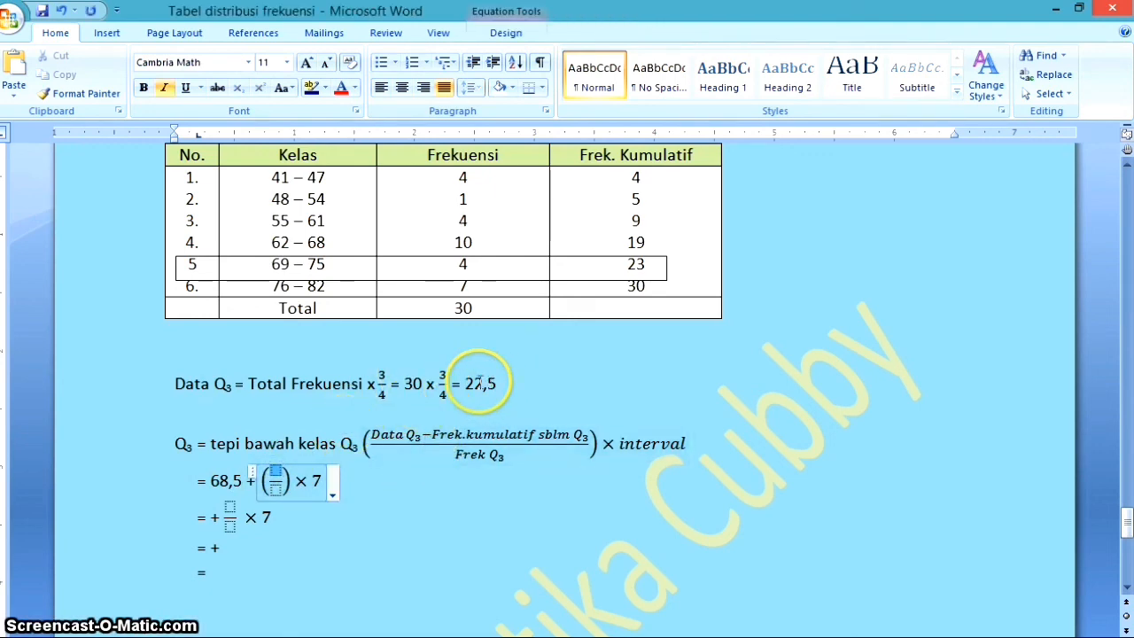
type("22,5-")
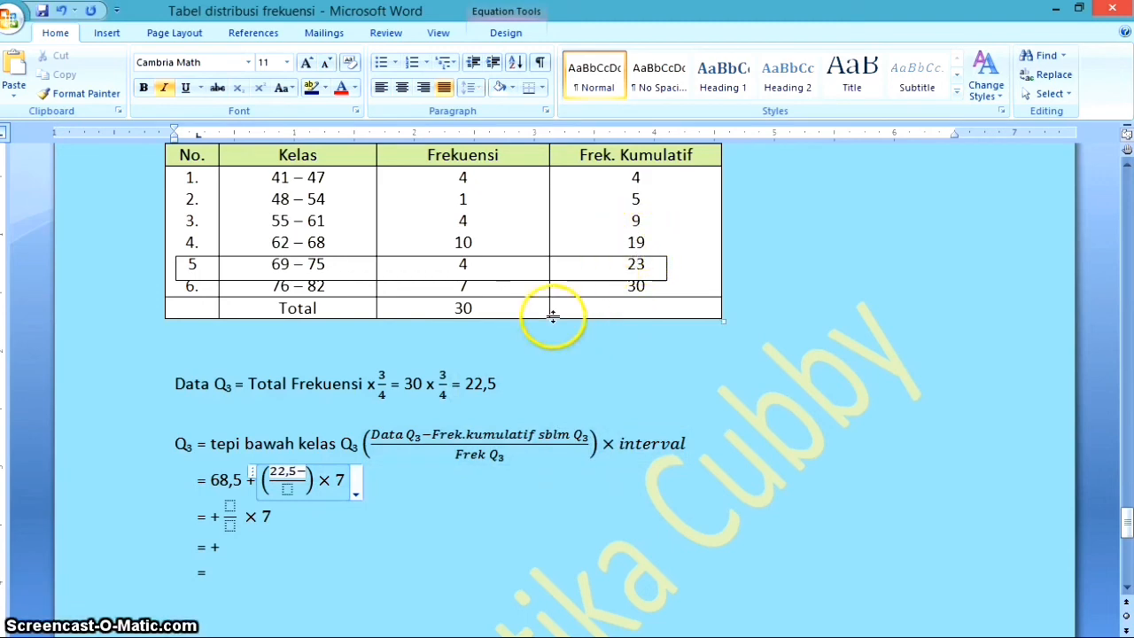
type("19")
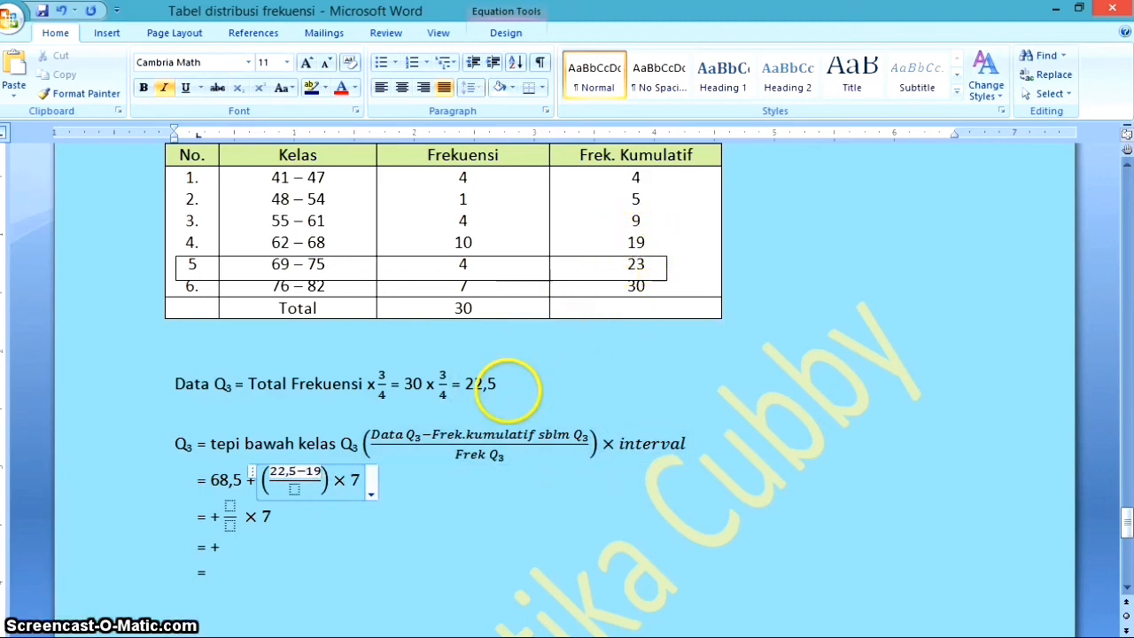
left_click(294, 489)
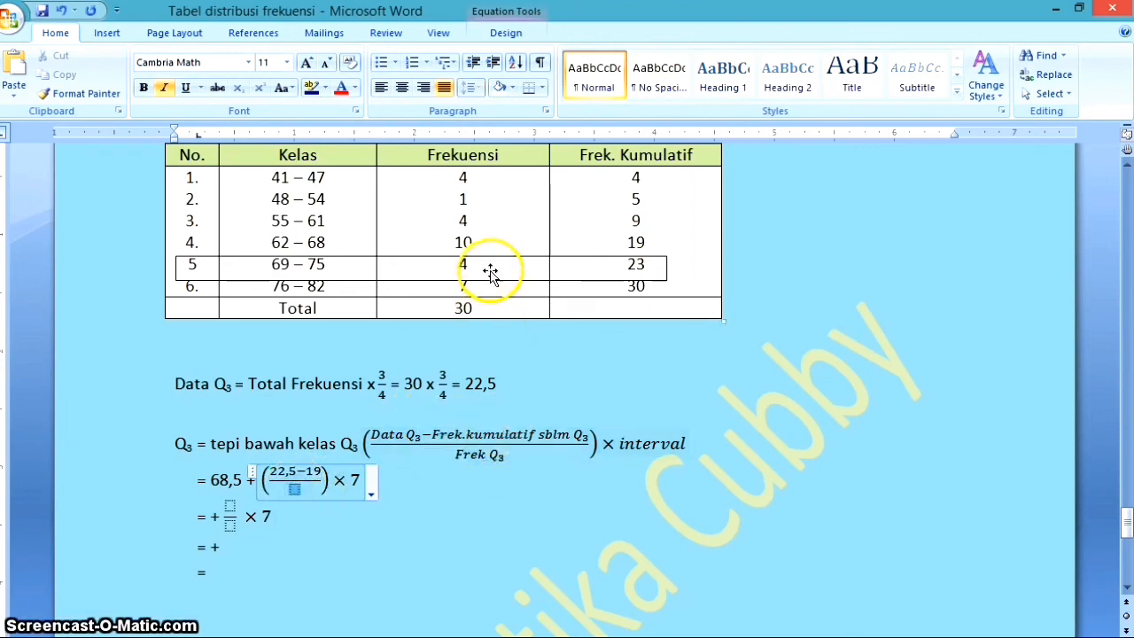
type("4")
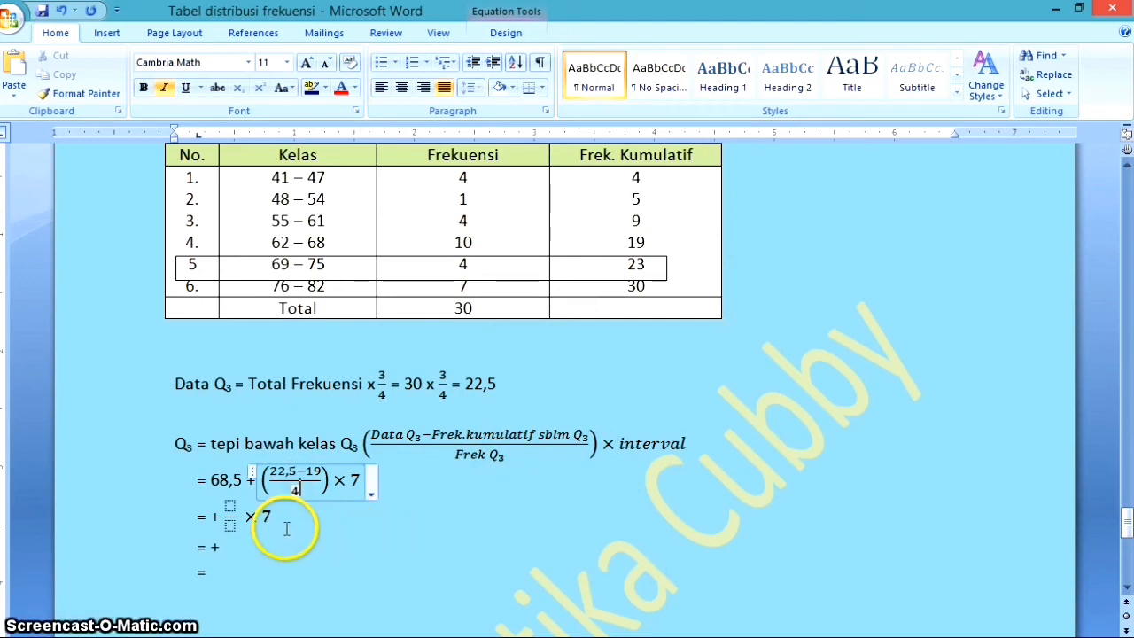
Complete the second Q₃ working line with 68,5 before the plus sign and the fraction 3,5 over 4
left_click(213, 514)
left_click(266, 515)
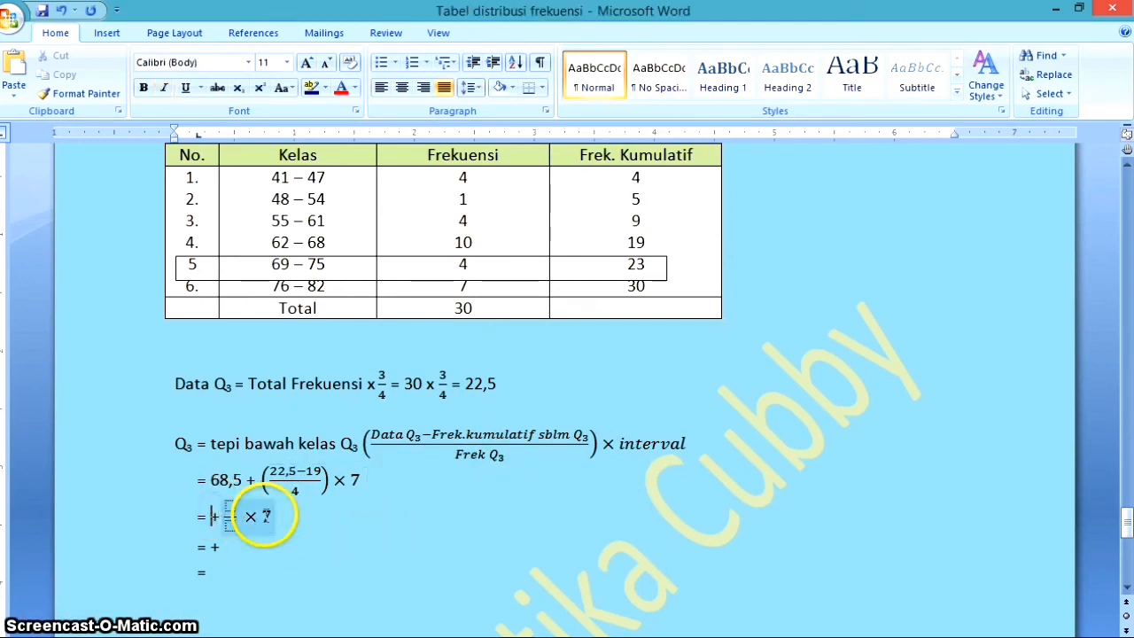
type("68,5")
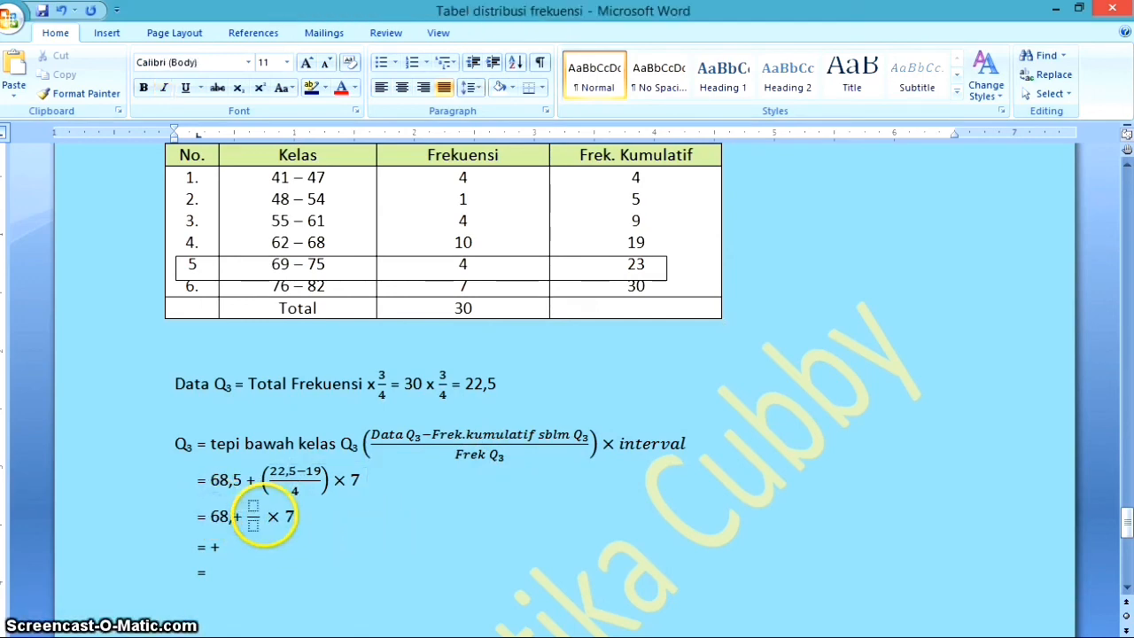
left_click(291, 471)
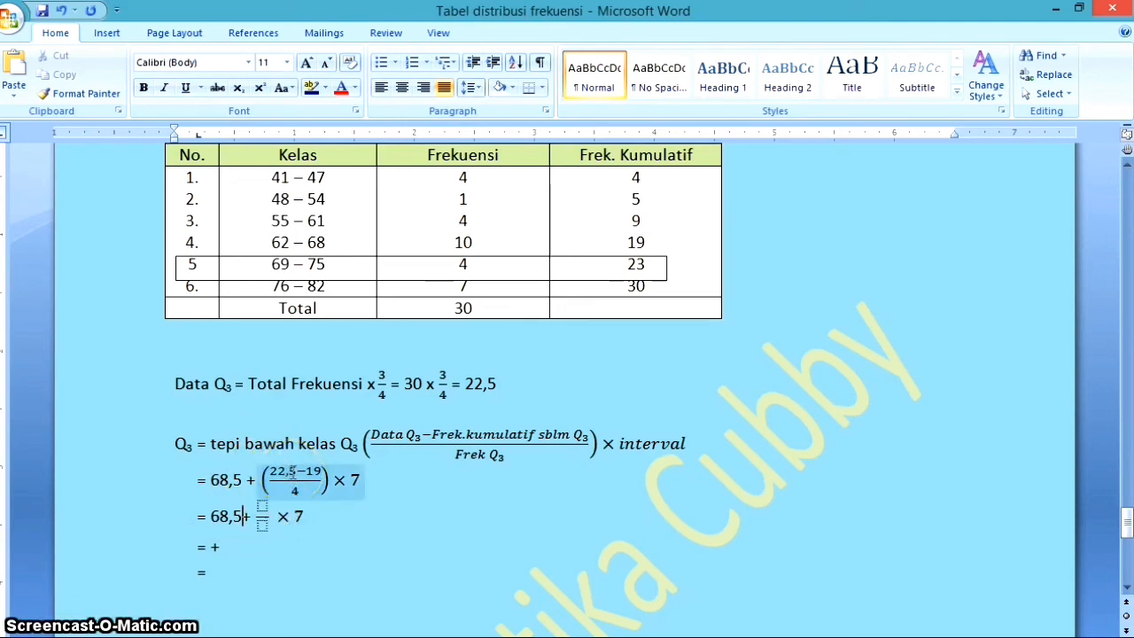
left_click_drag(291, 471, 290, 500)
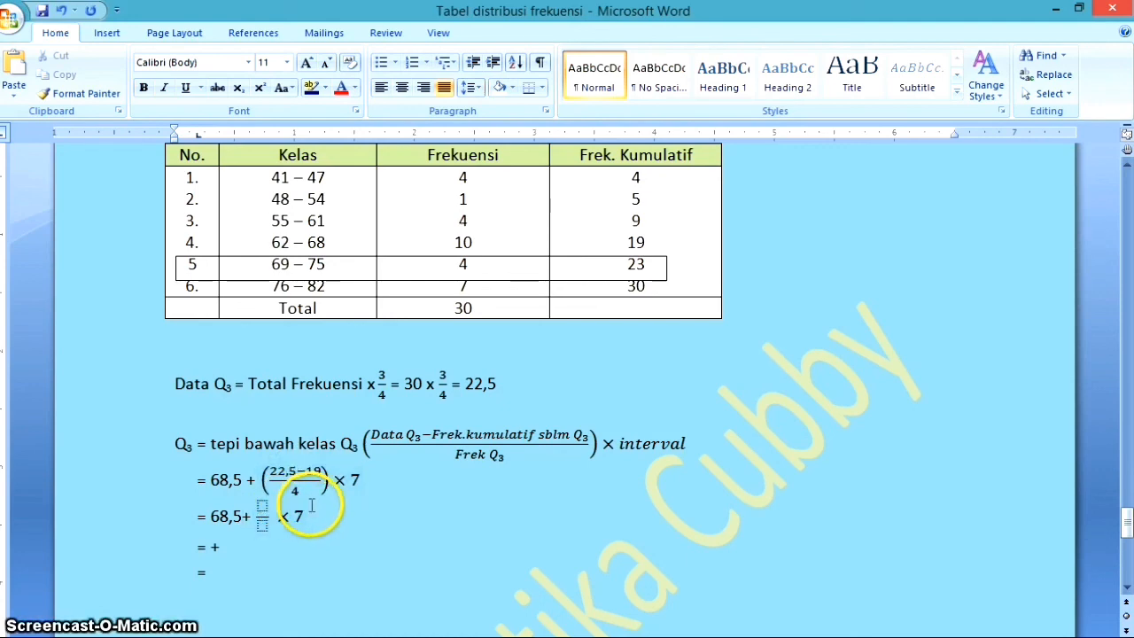
left_click(260, 510)
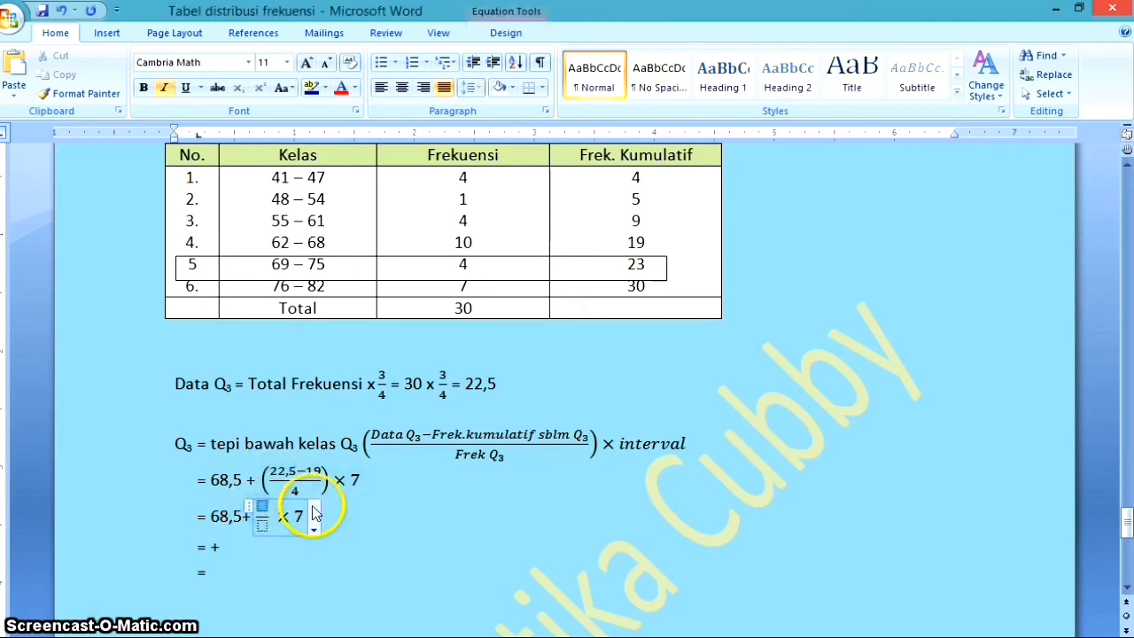
type("3,5")
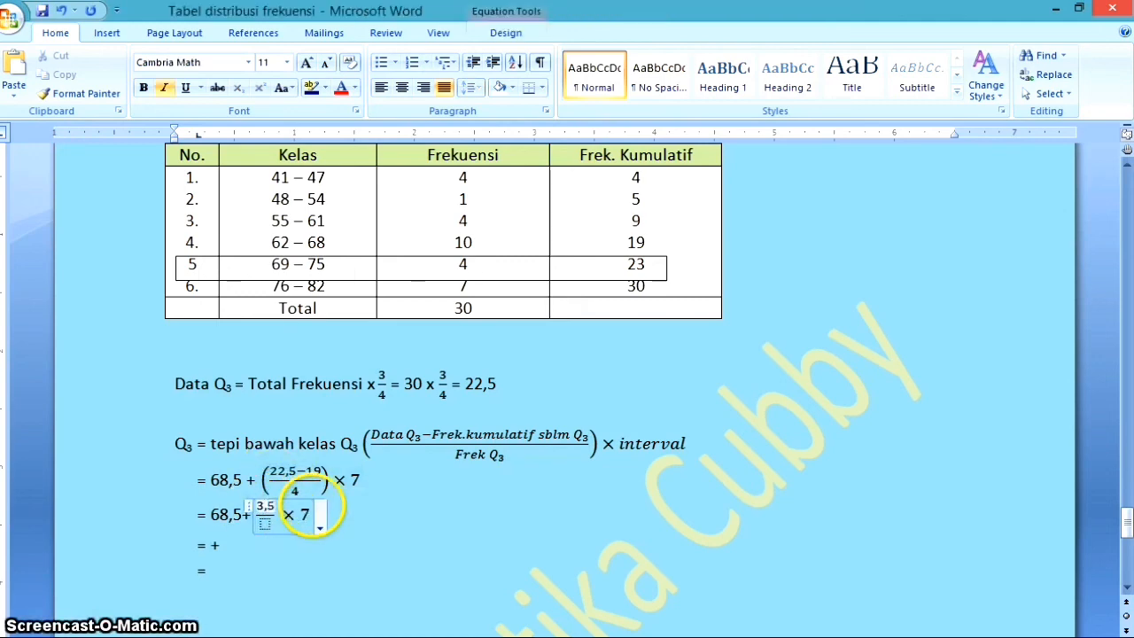
left_click(265, 524)
type("4")
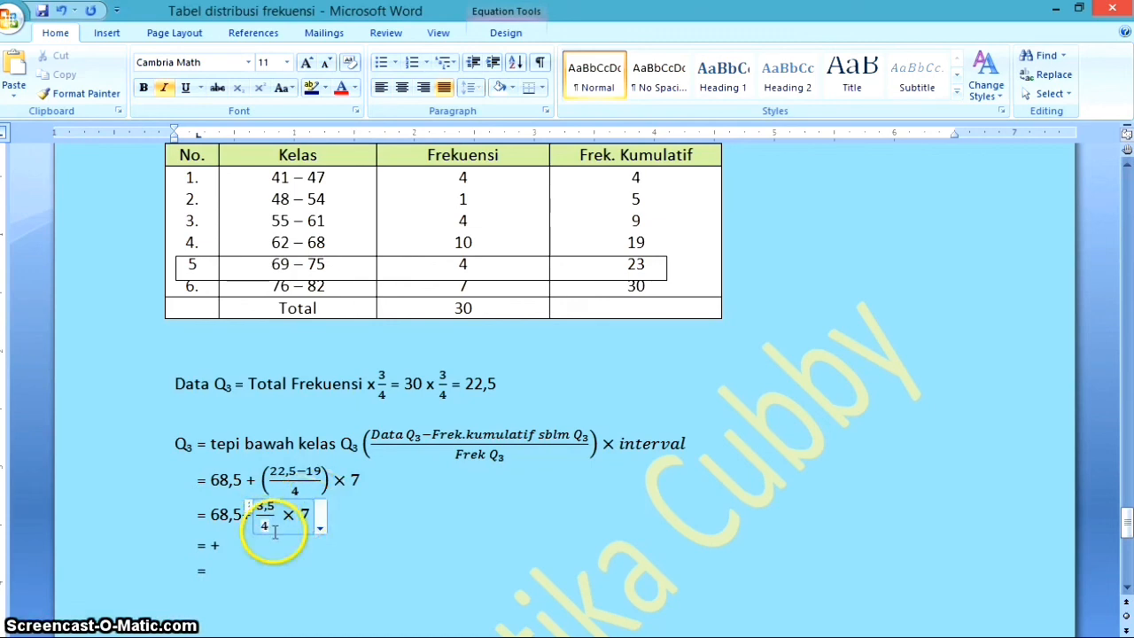
Complete the third Q₃ working line as 68,5 + 6,125
left_click(267, 545)
left_click(208, 545)
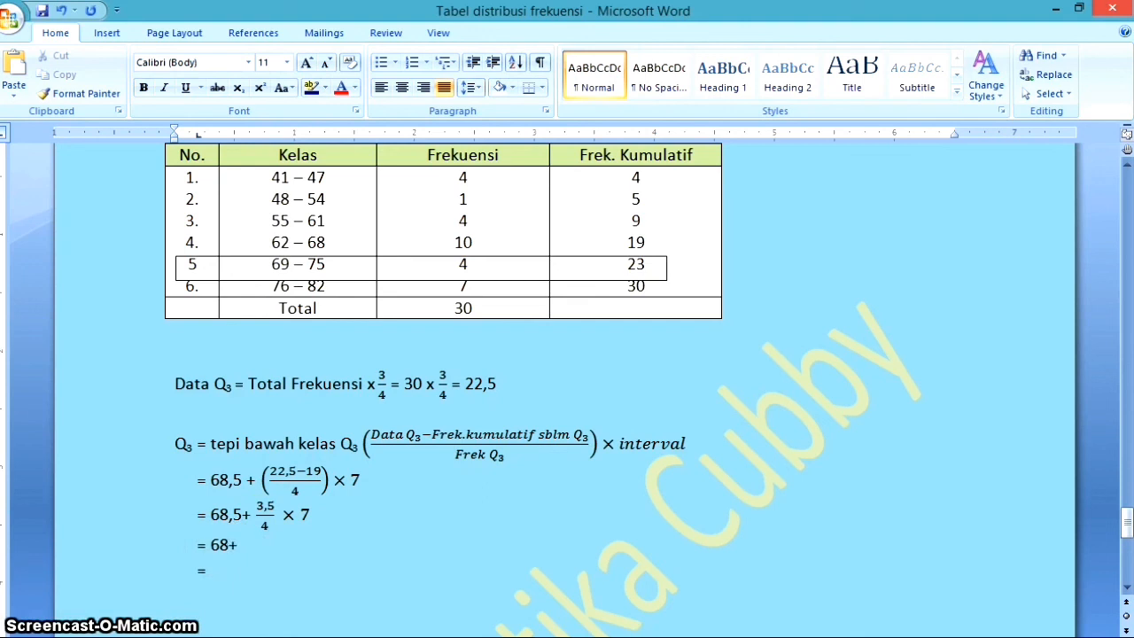
type("68,5")
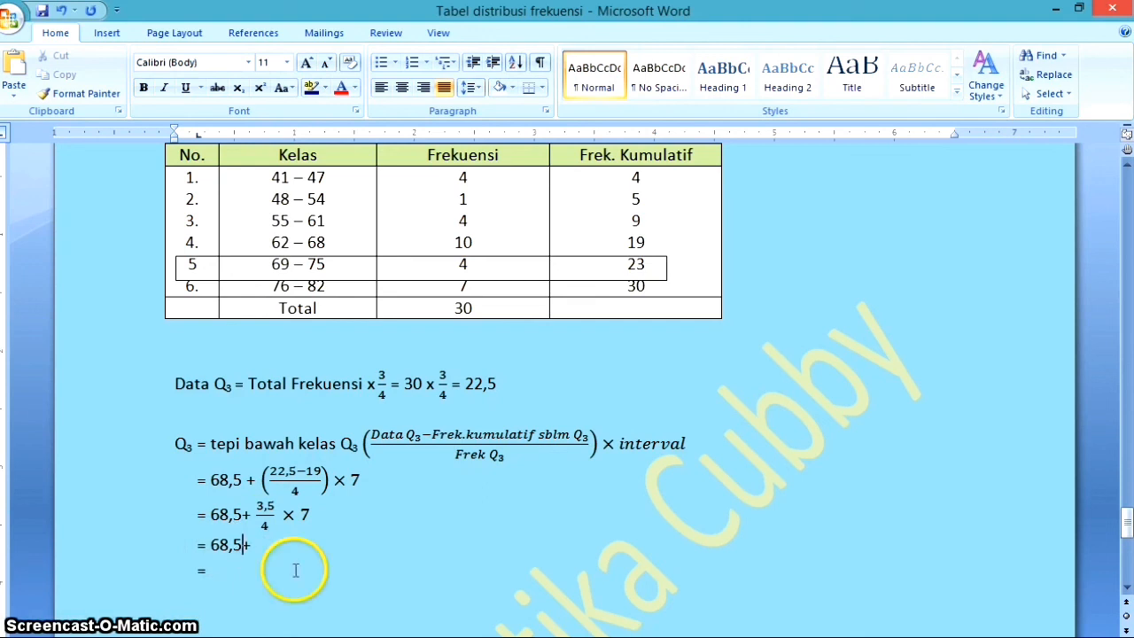
left_click(279, 548)
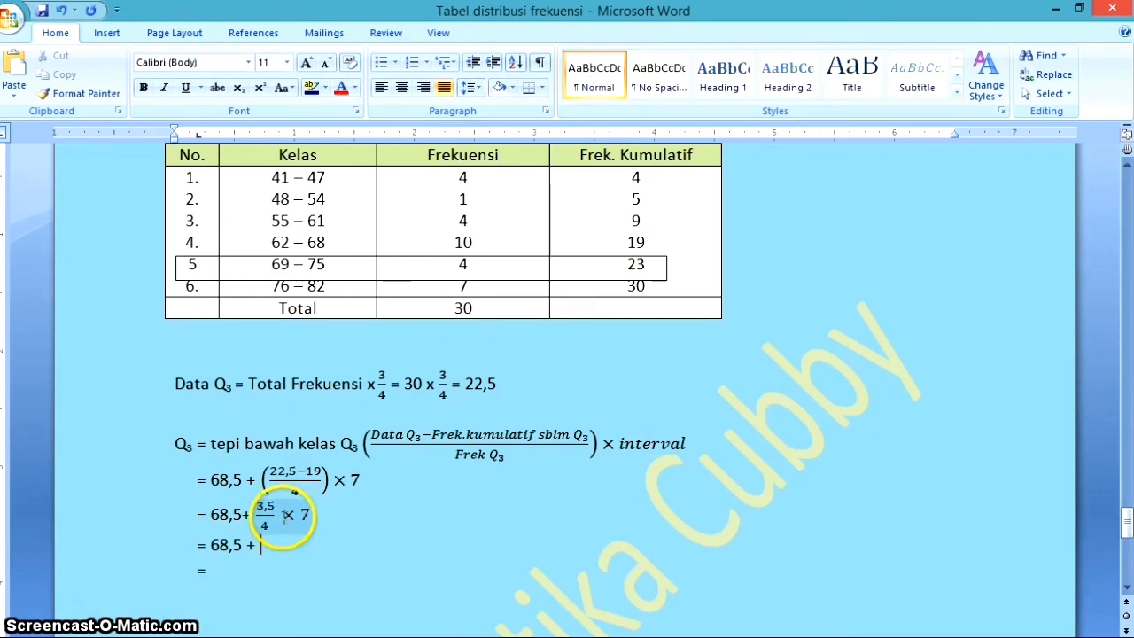
type("6,125")
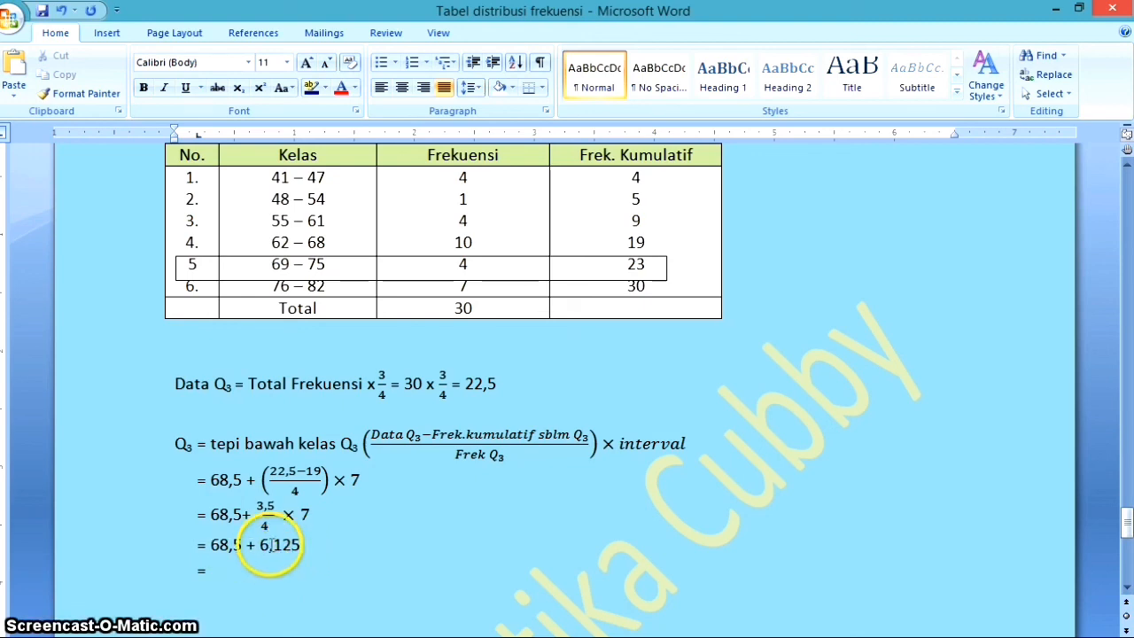
Enter the digits 4,625 after the equals sign on the Q₃ result line, working from the last decimals forward
left_click(270, 545)
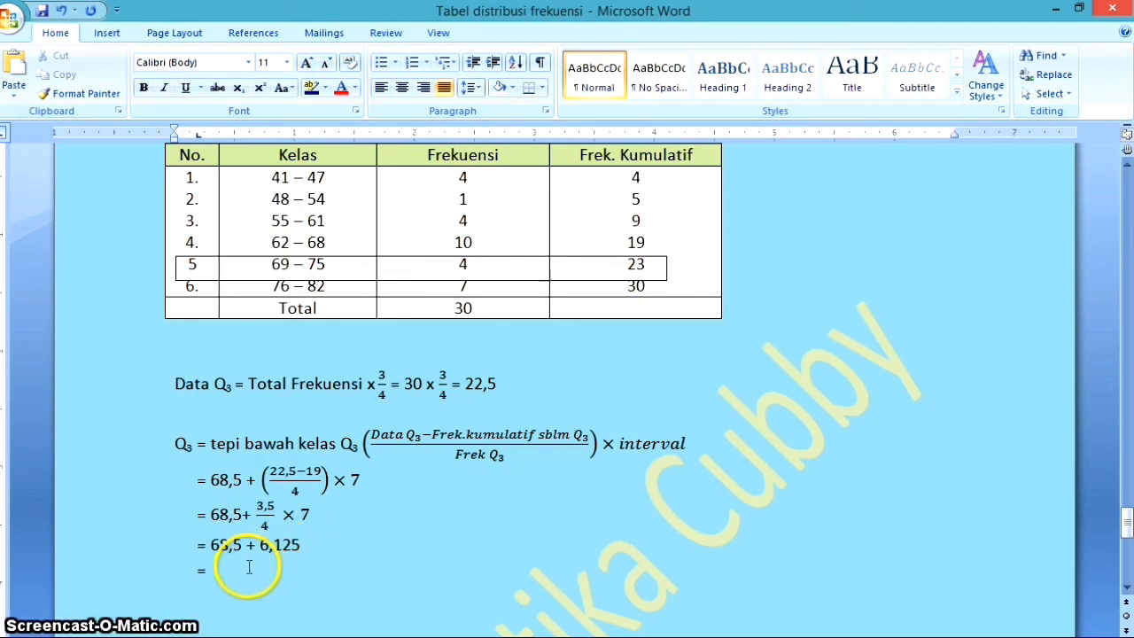
type("25")
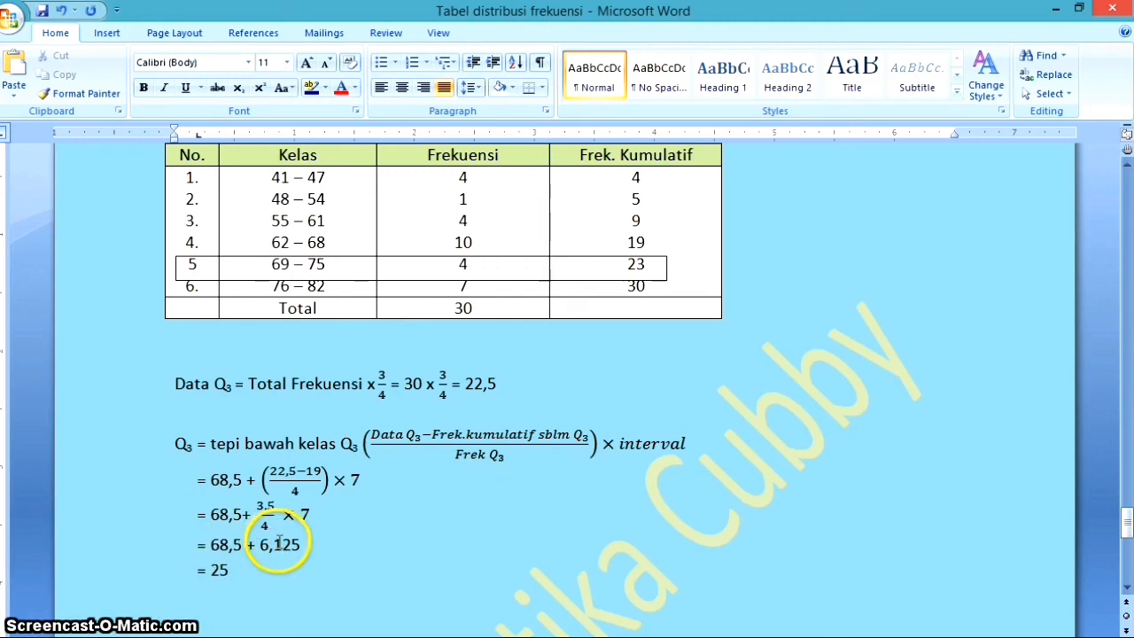
type("6")
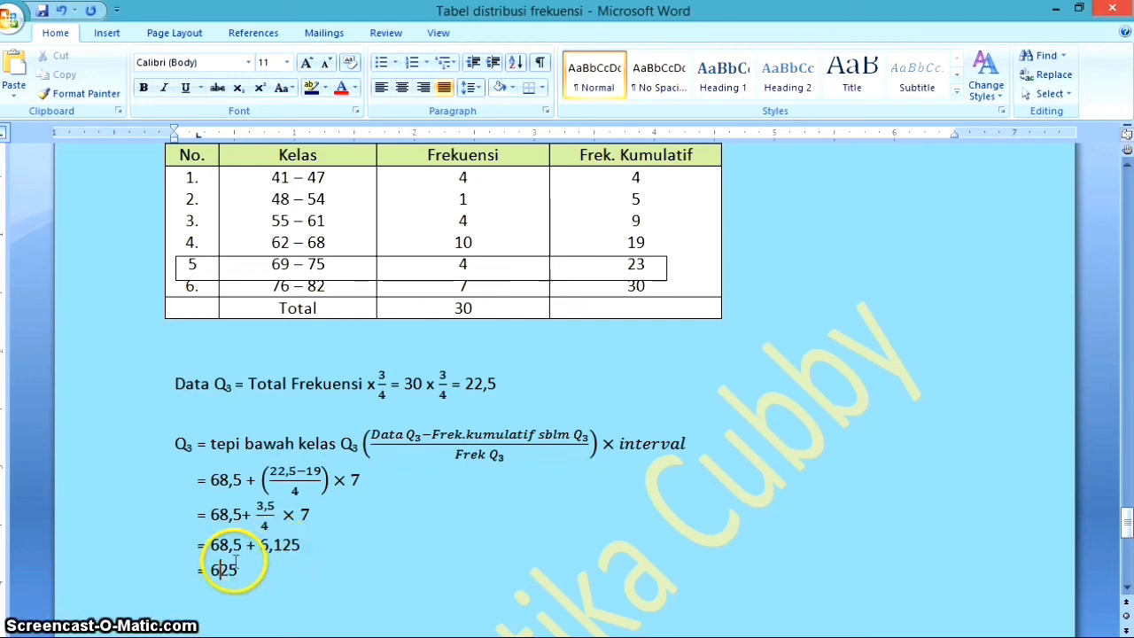
type(",")
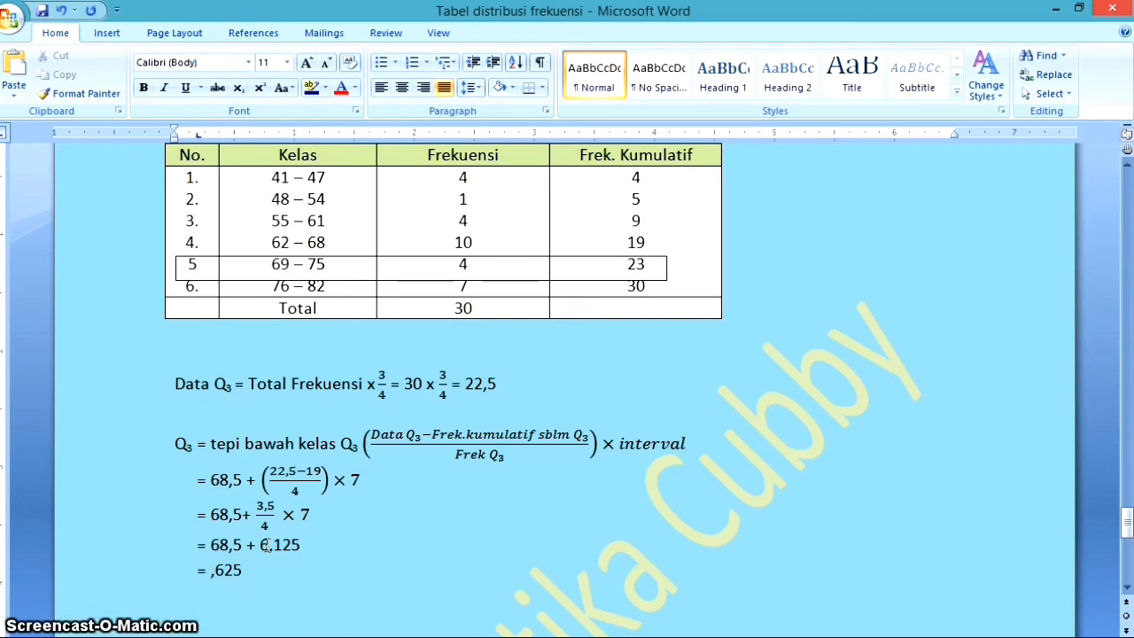
type("4")
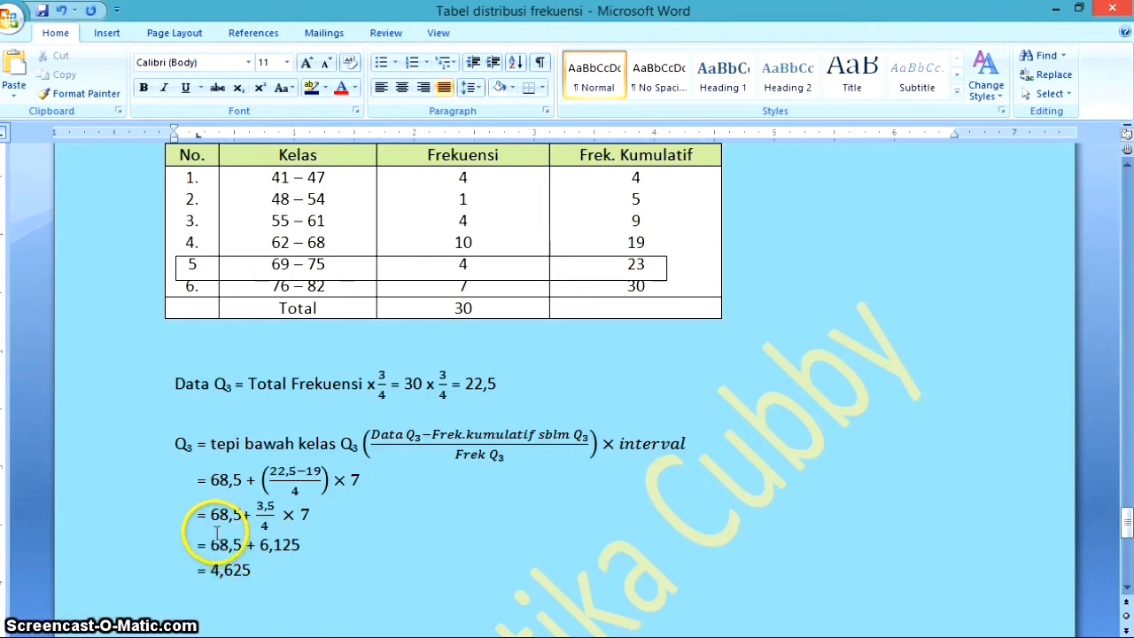
left_click(217, 549)
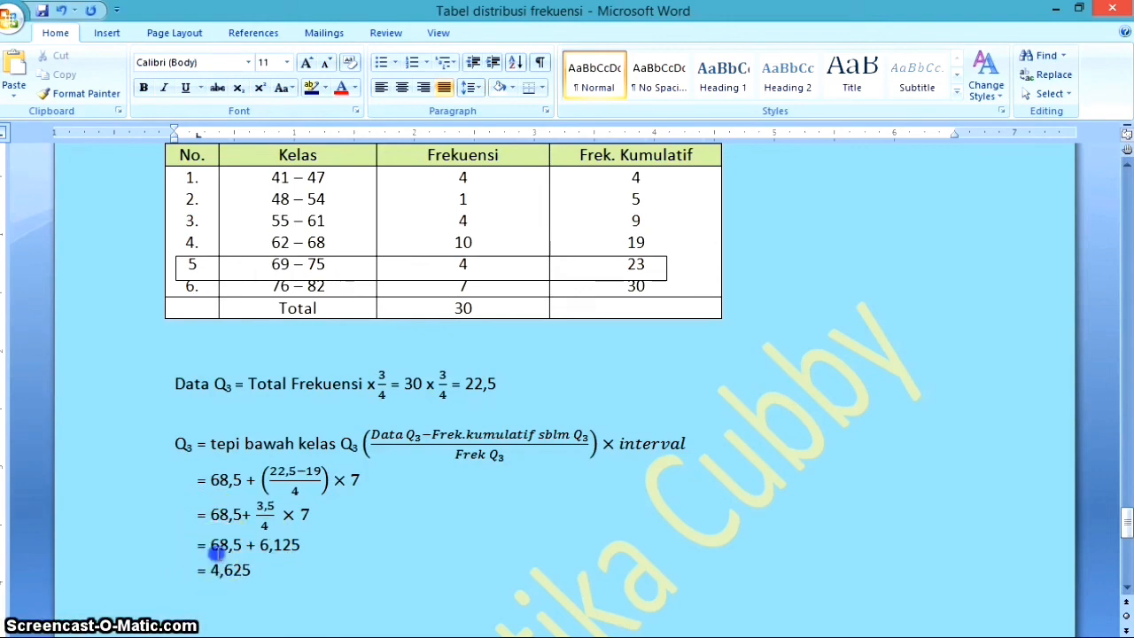
key("BackSpace")
type("7")
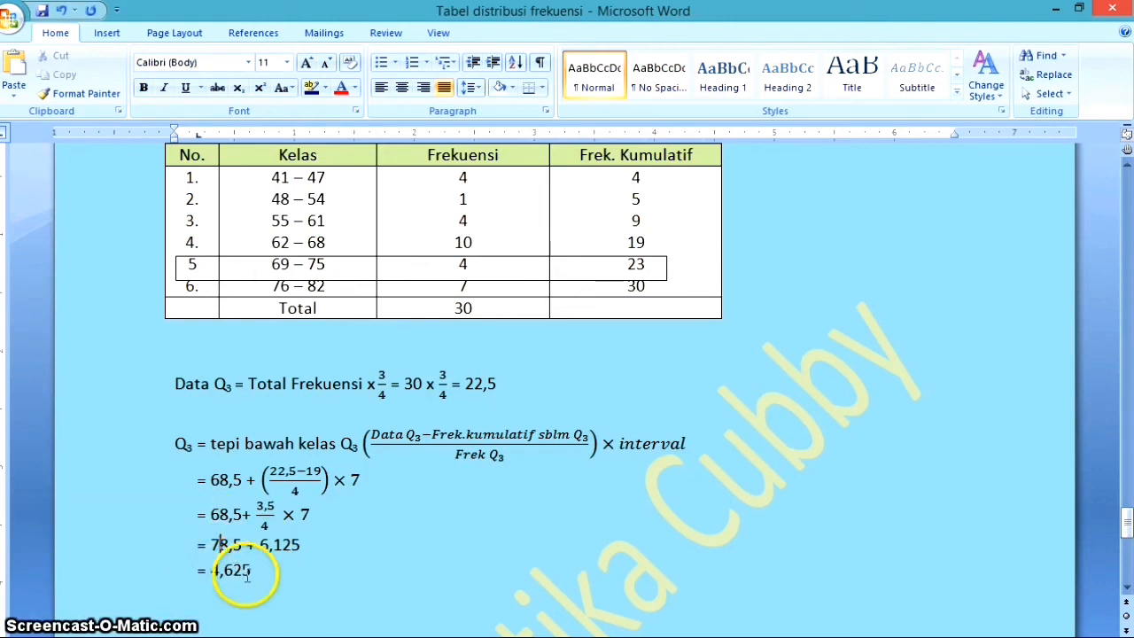
key("ctrl+z")
key("ctrl+z")
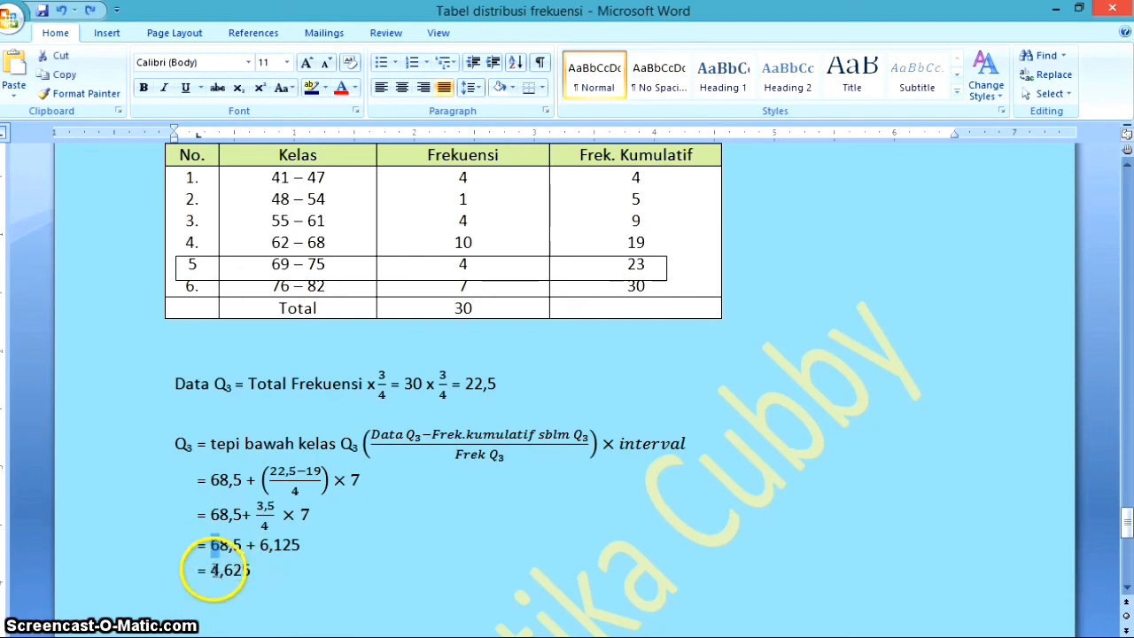
Insert the leading digit 7 on the Q₃ result line to make it 74,625
left_click(212, 569)
type("7")
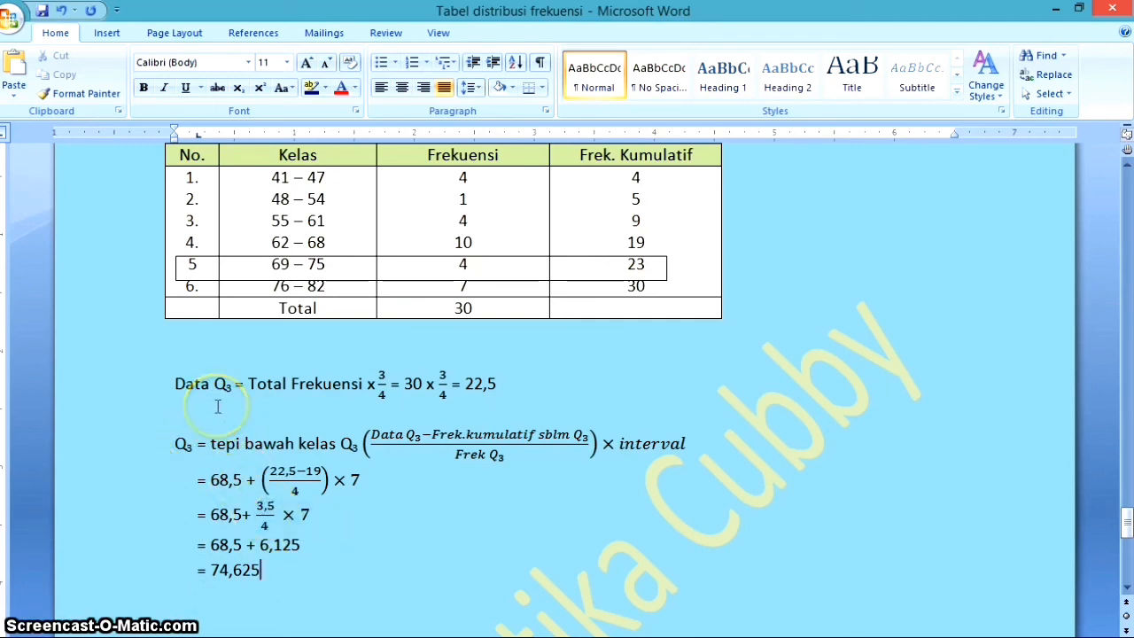
left_click(182, 434)
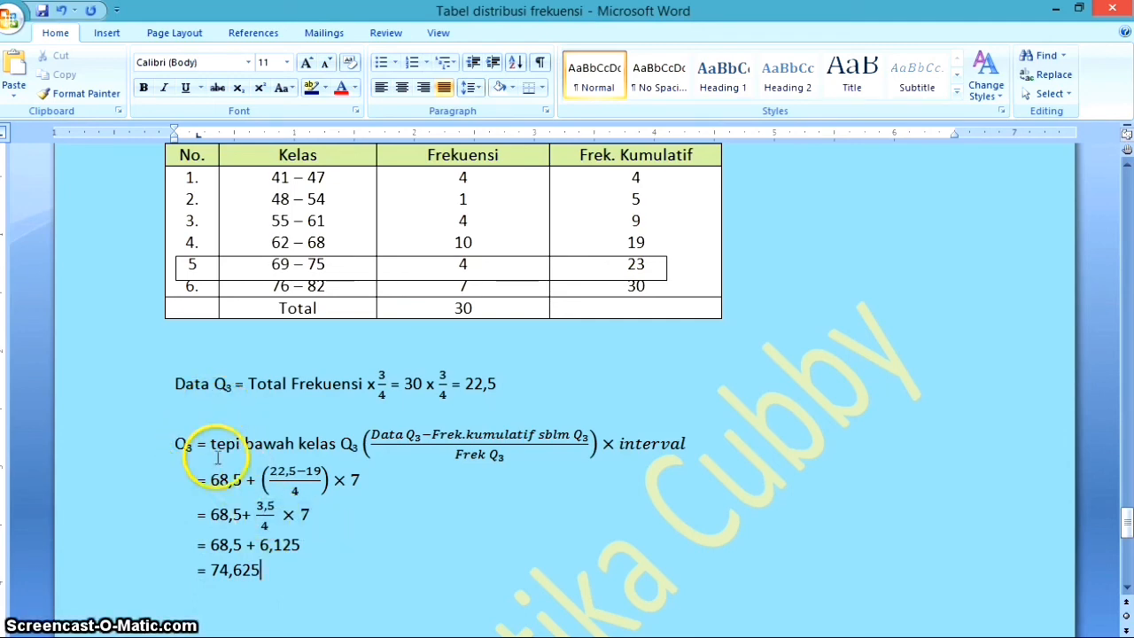
left_click(269, 569)
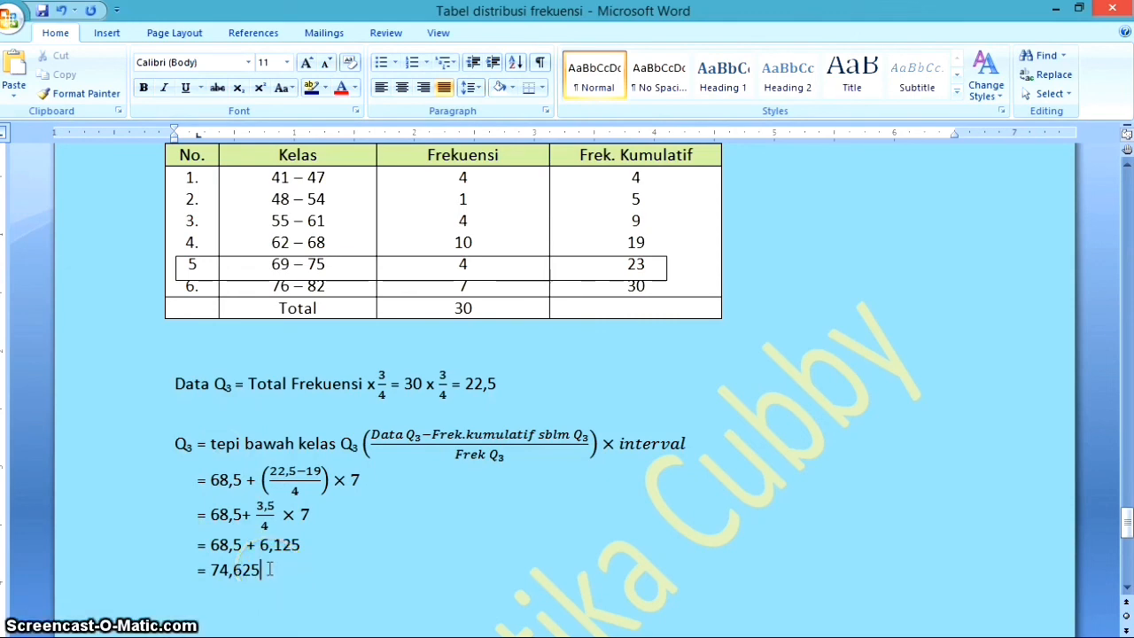
scroll(270, 570, "up", 20)
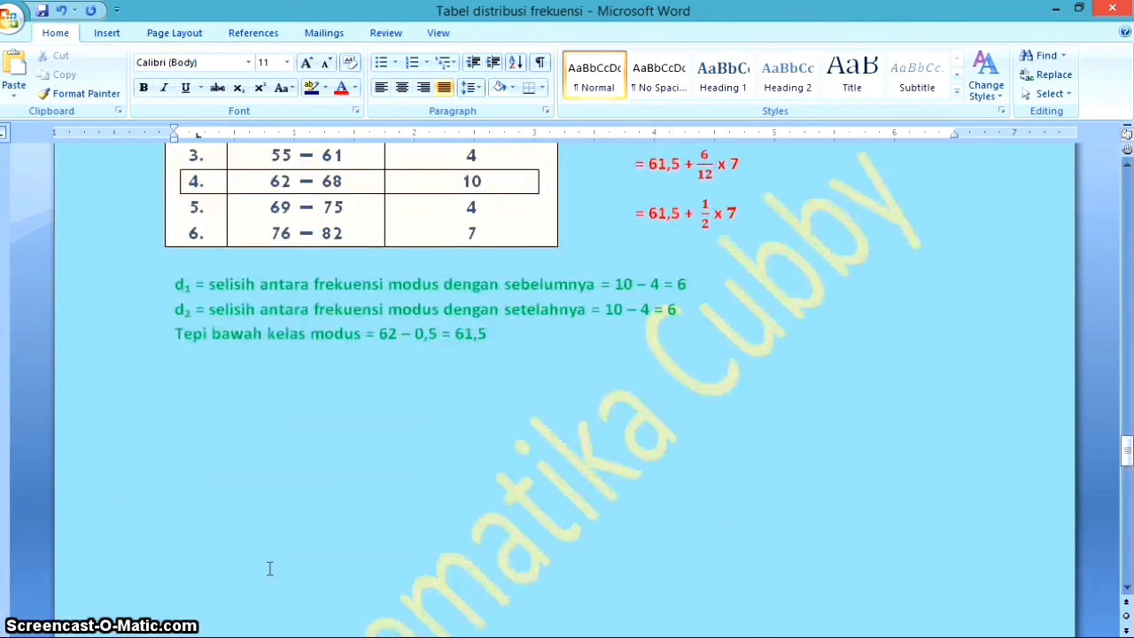
scroll(270, 570, "down", 15)
scroll(269, 562, "up", 4)
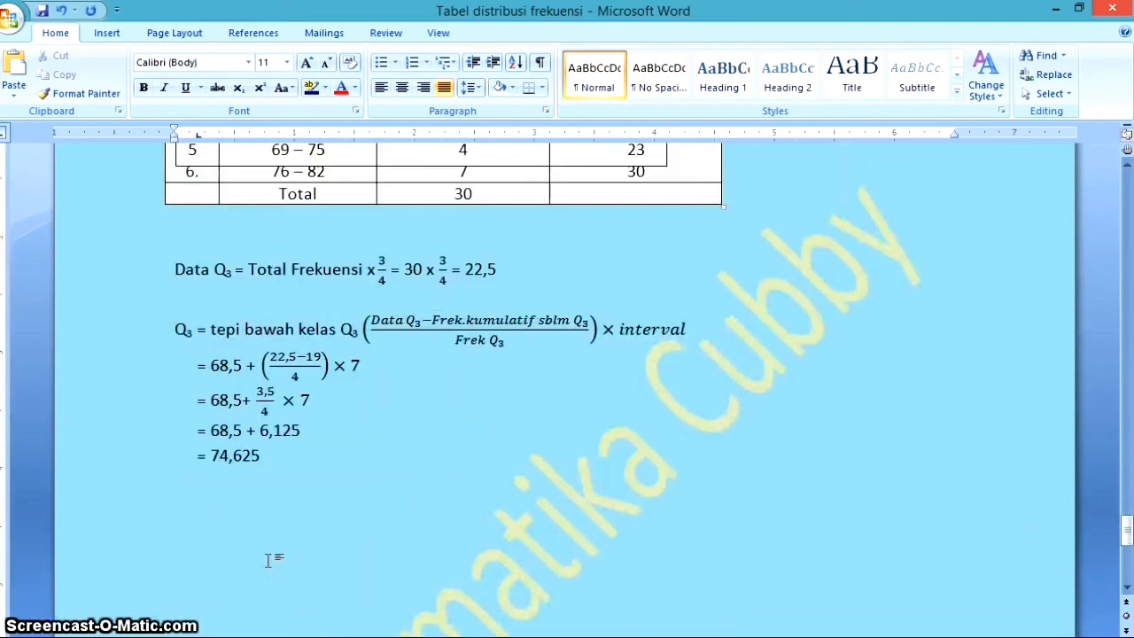
left_click(266, 529)
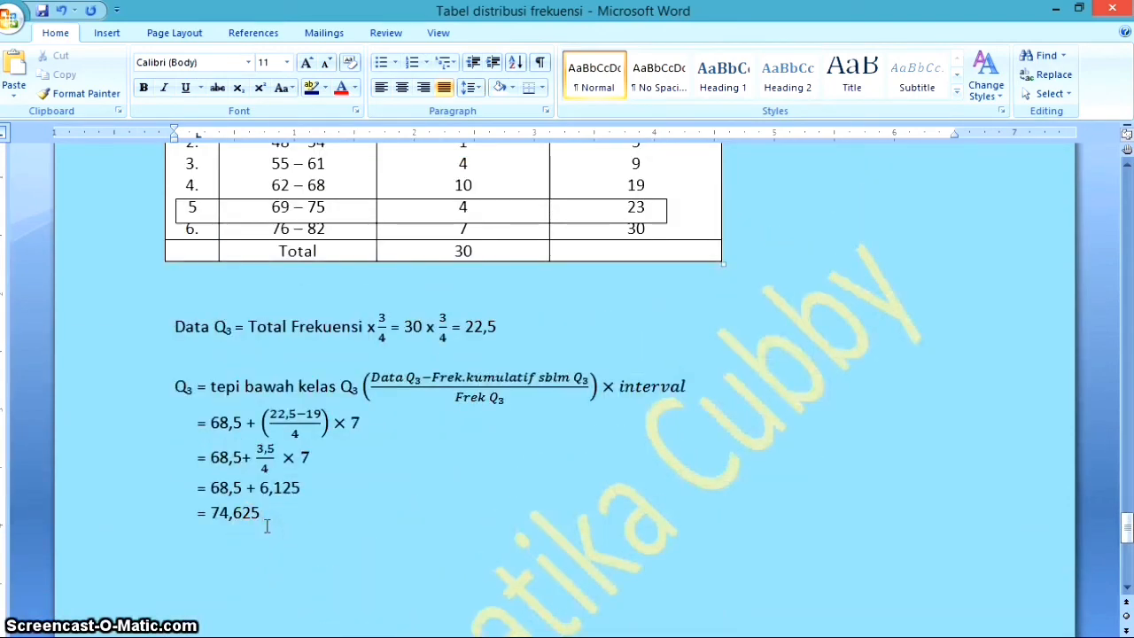
scroll(266, 526, "up", 1)
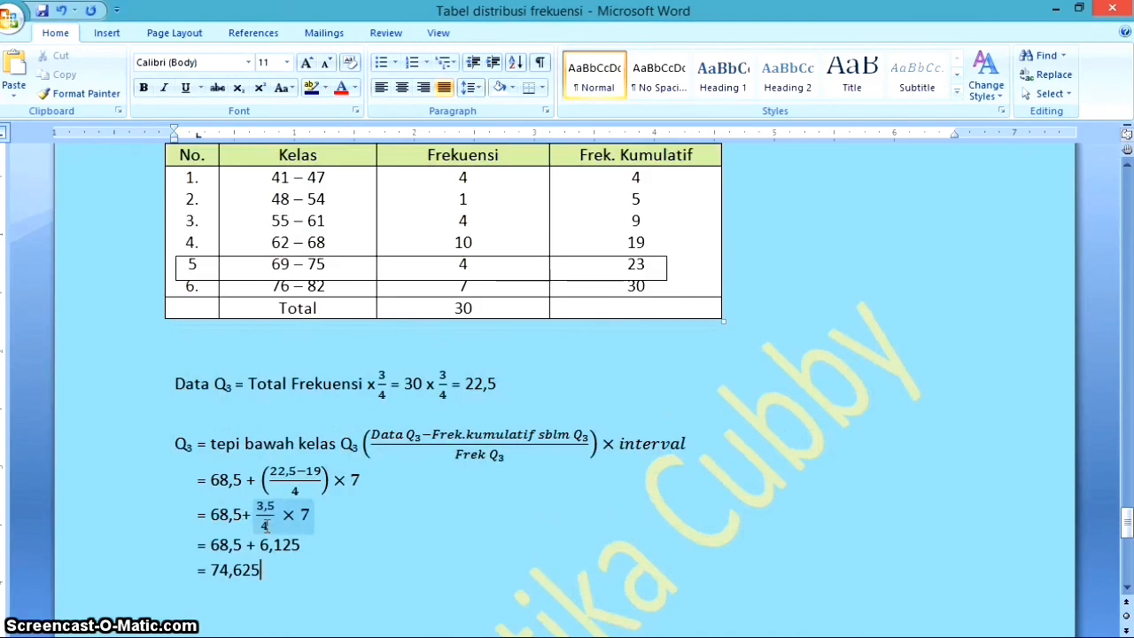